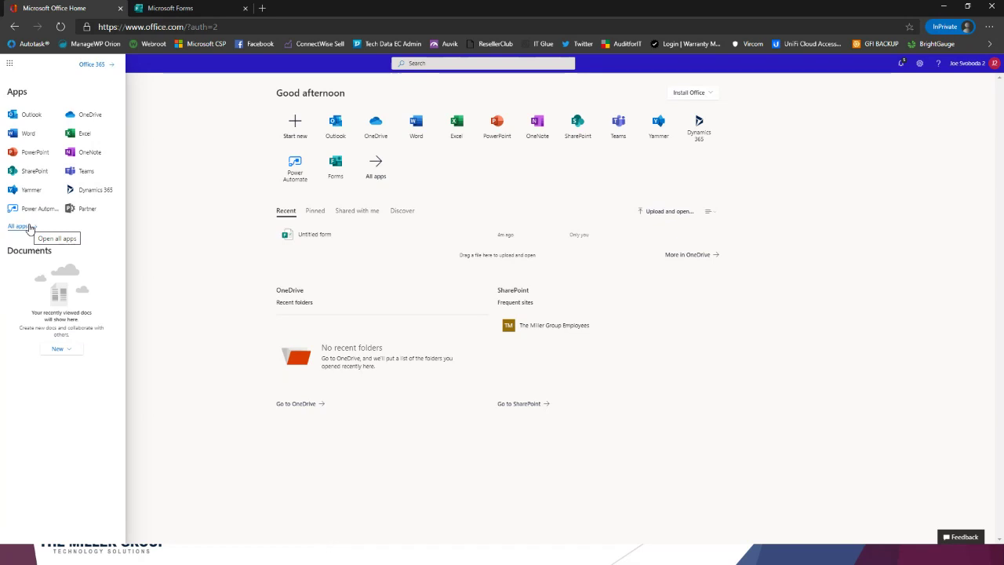
Search all Office 365 apps for "forms", open Forms and create a new form
left_click(29, 227)
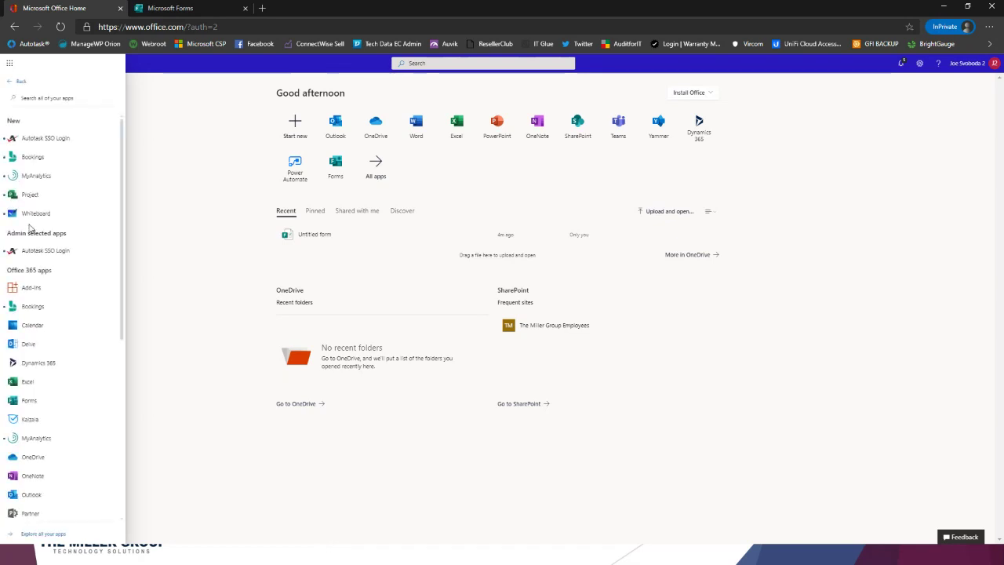
left_click(53, 101)
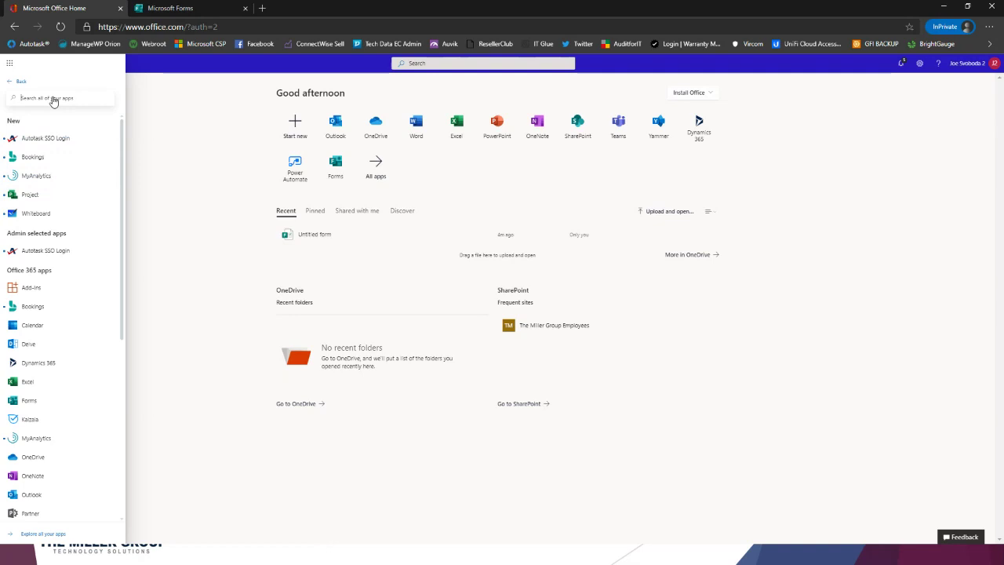
type("forms")
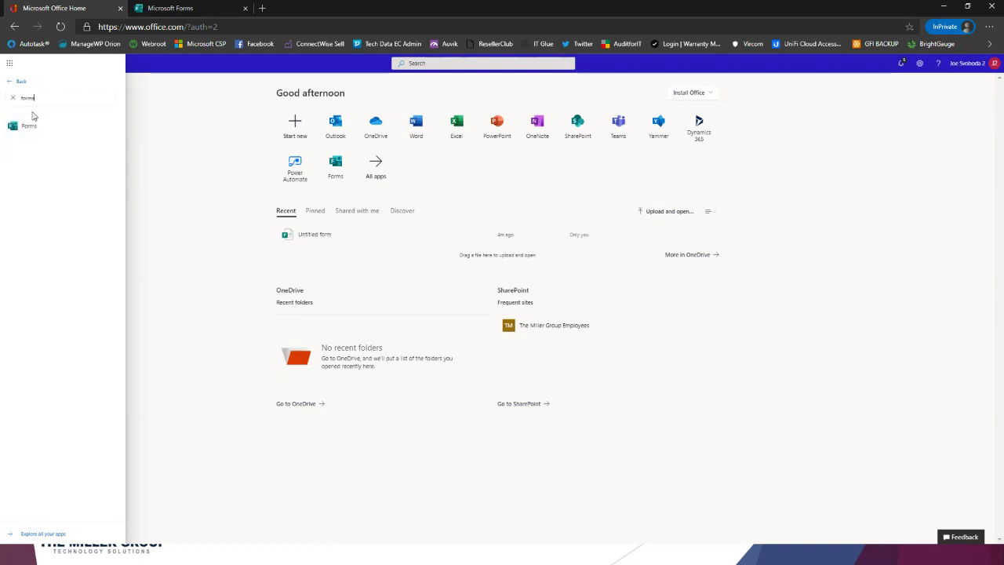
left_click(29, 126)
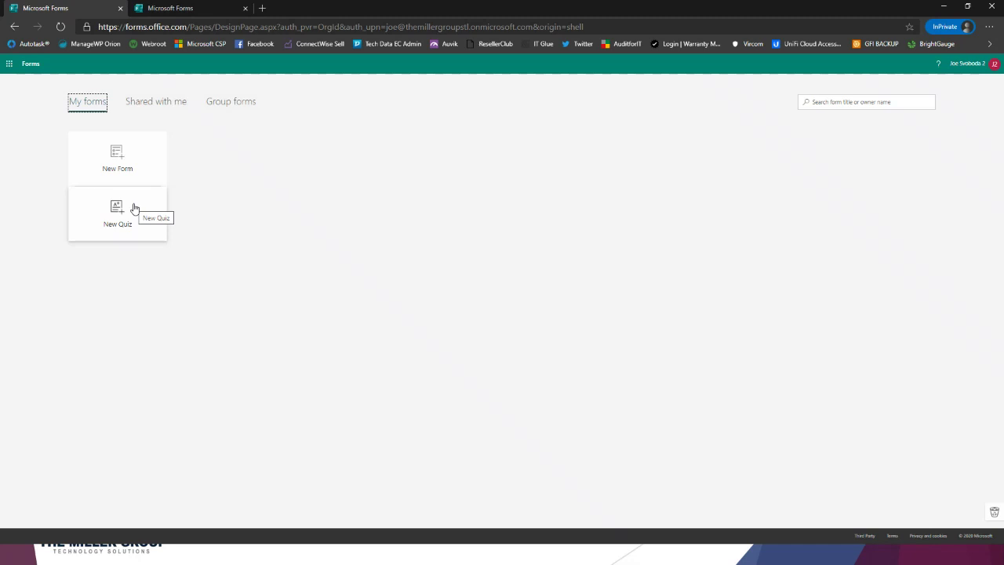
left_click(144, 159)
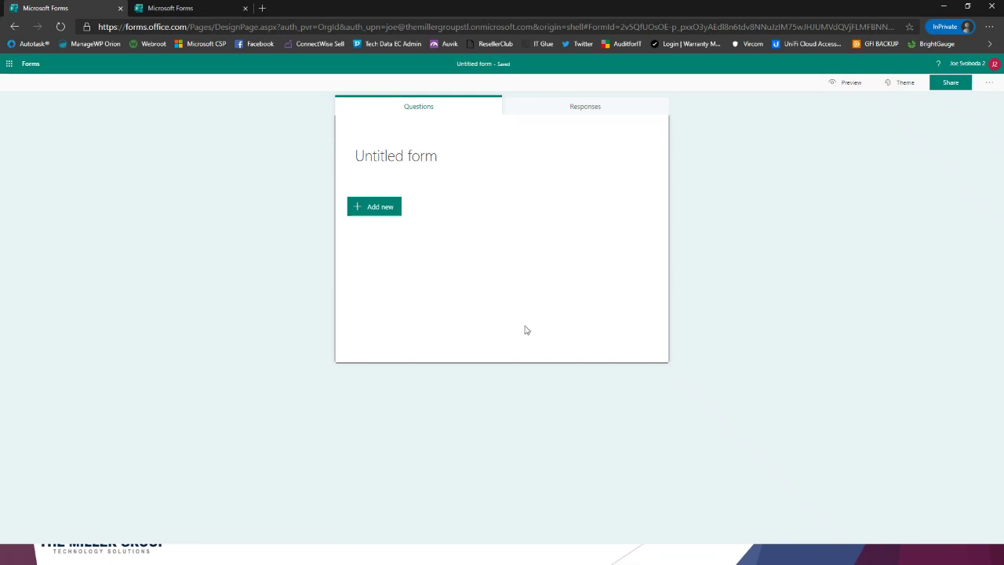
Search Bing images for "tree" and add the first result, a lone tree in a field, to the form's title
left_click(439, 166)
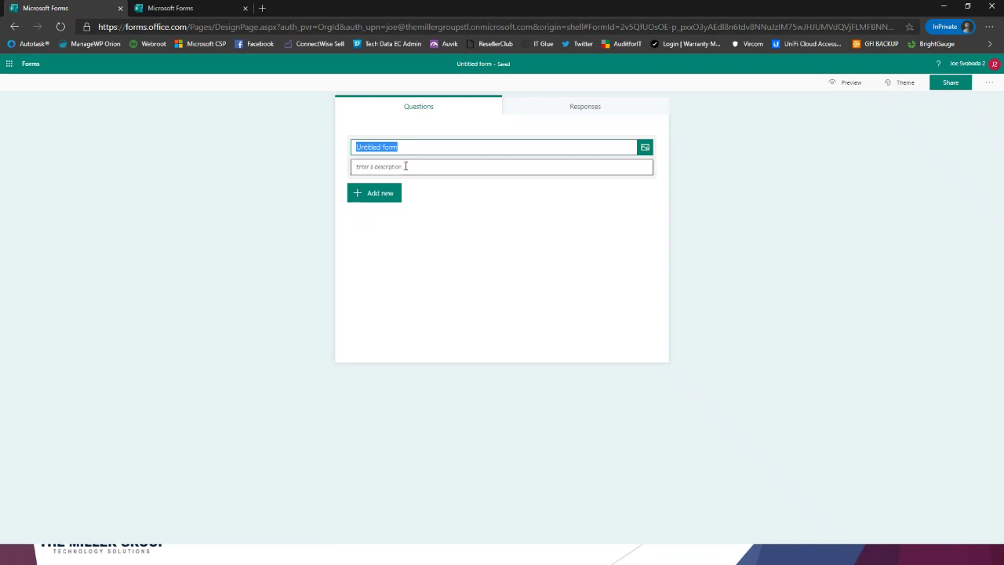
left_click(645, 148)
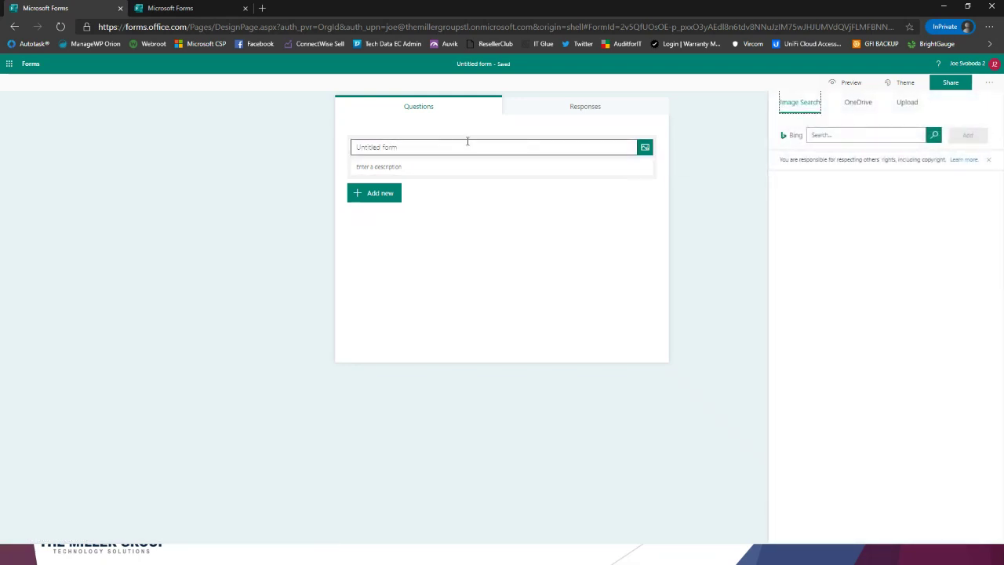
left_click(818, 136)
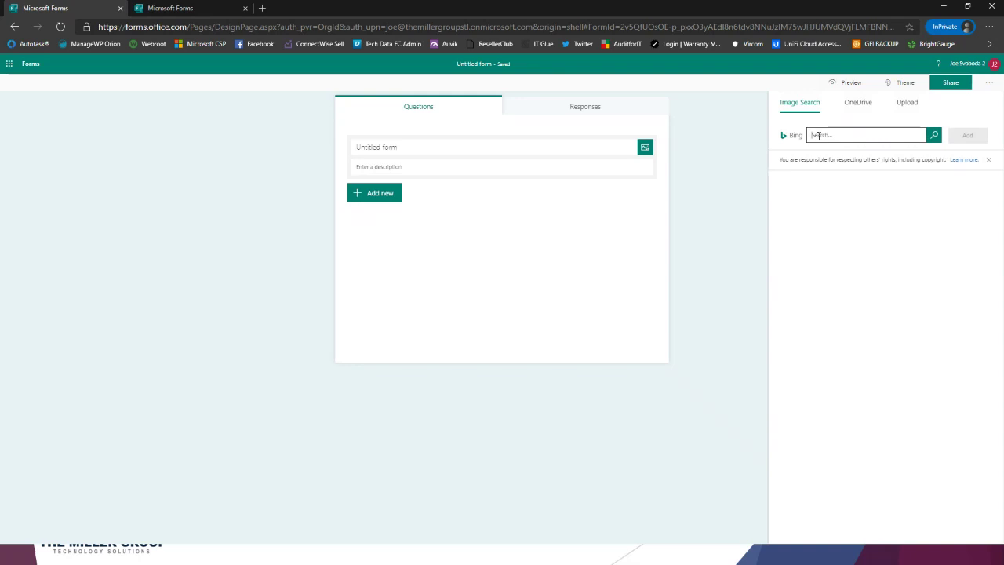
type("tee")
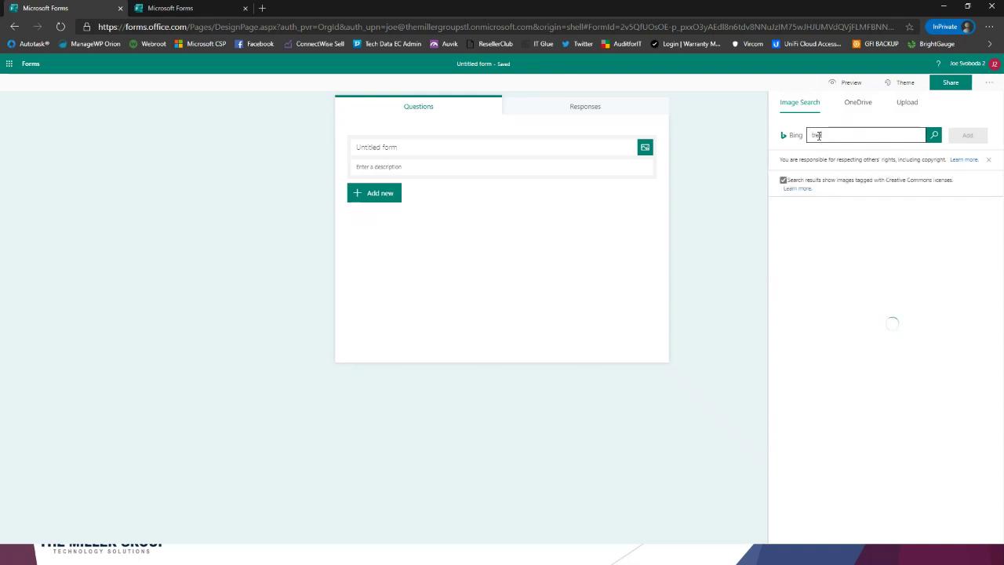
key("Return")
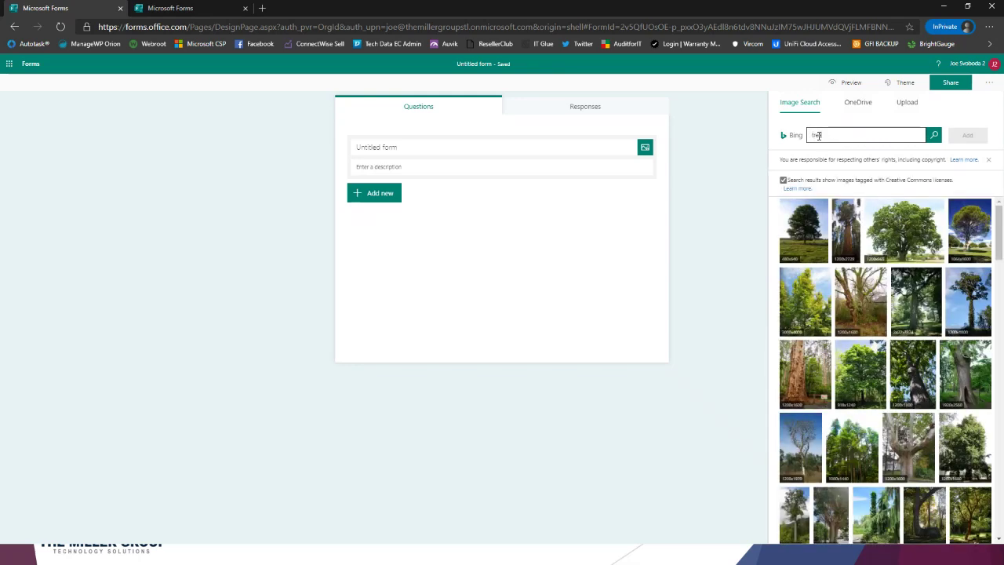
left_click(811, 243)
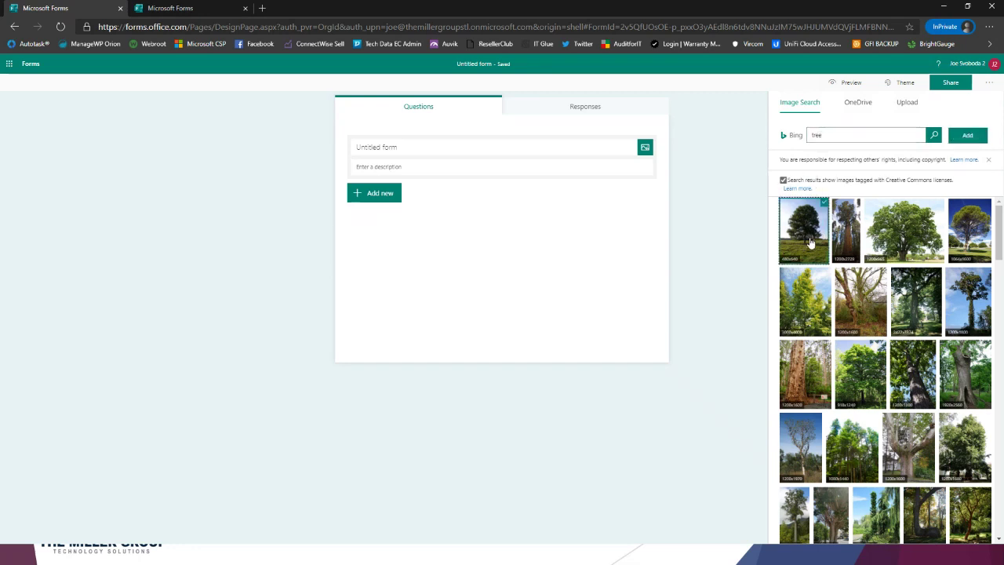
left_click(965, 138)
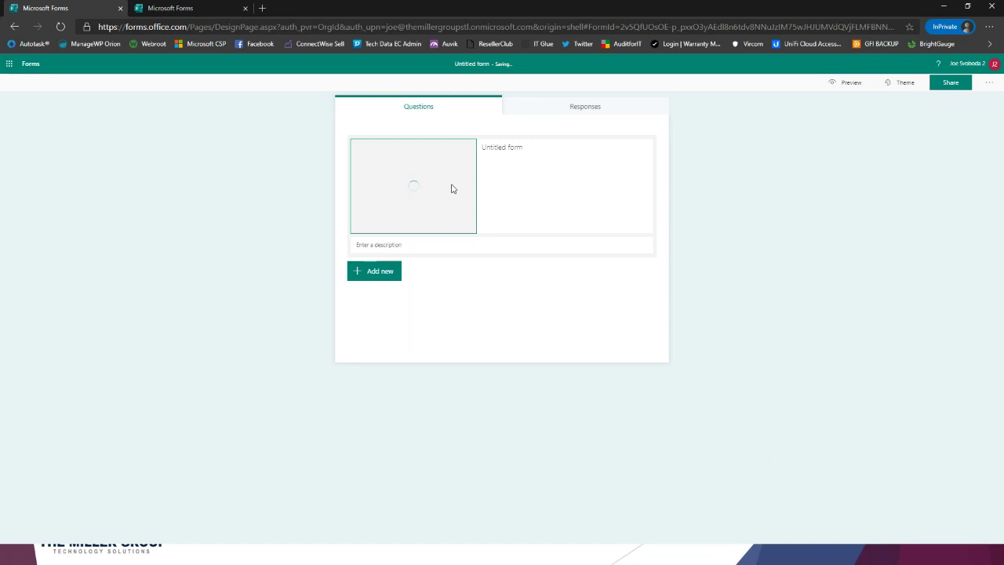
Title the form "All about Trees" and give it the description "A survey about Trees"
left_click(504, 166)
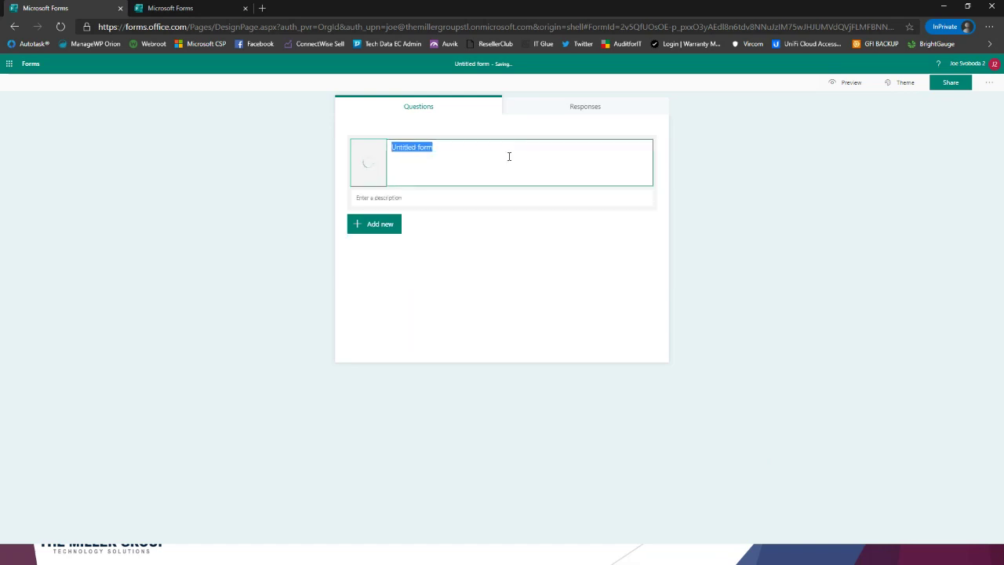
type("All about Tr")
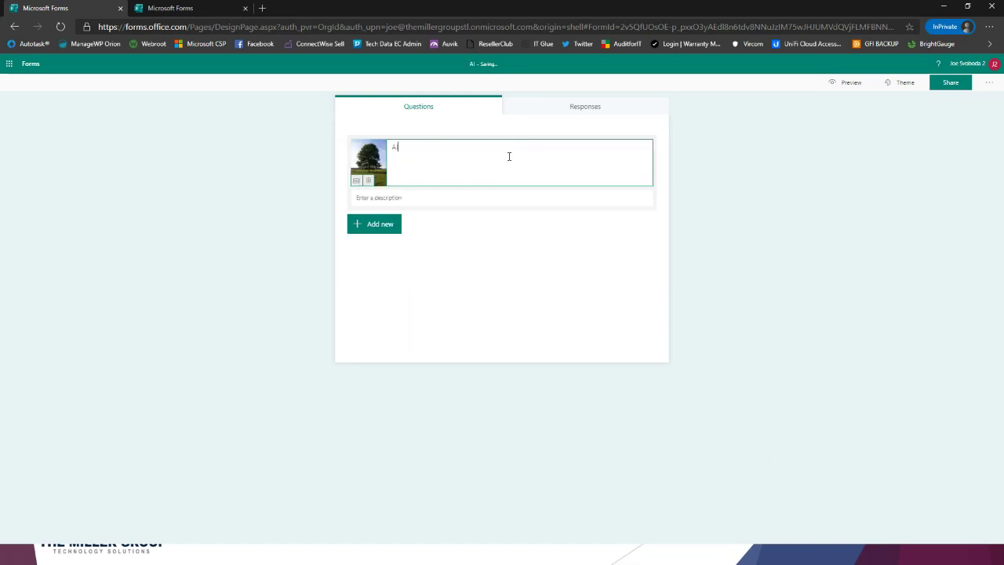
type("ees")
left_click(469, 198)
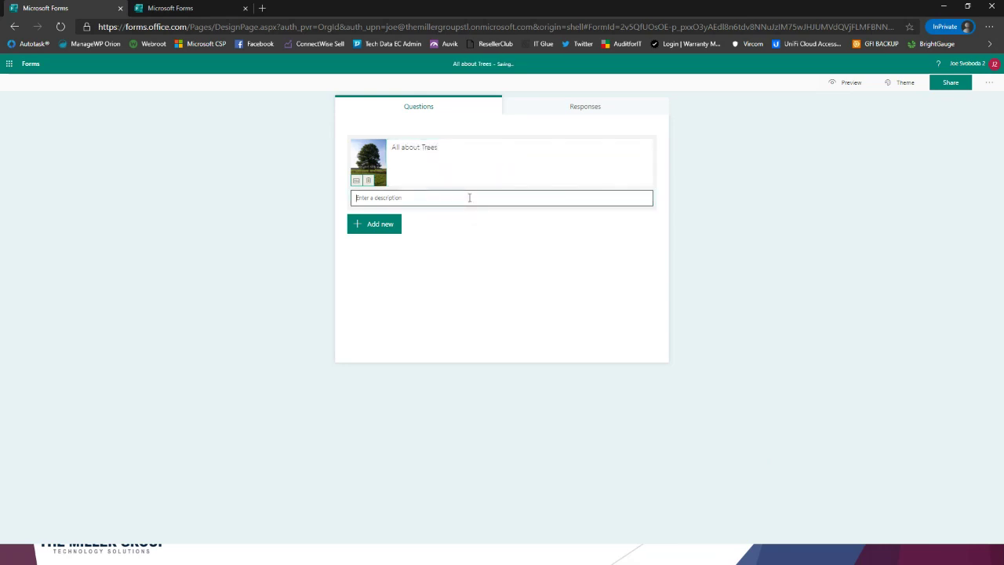
type("A survey about Trees")
left_click(581, 253)
Add a choice question to the form reading "Do you like trees?"
left_click(381, 232)
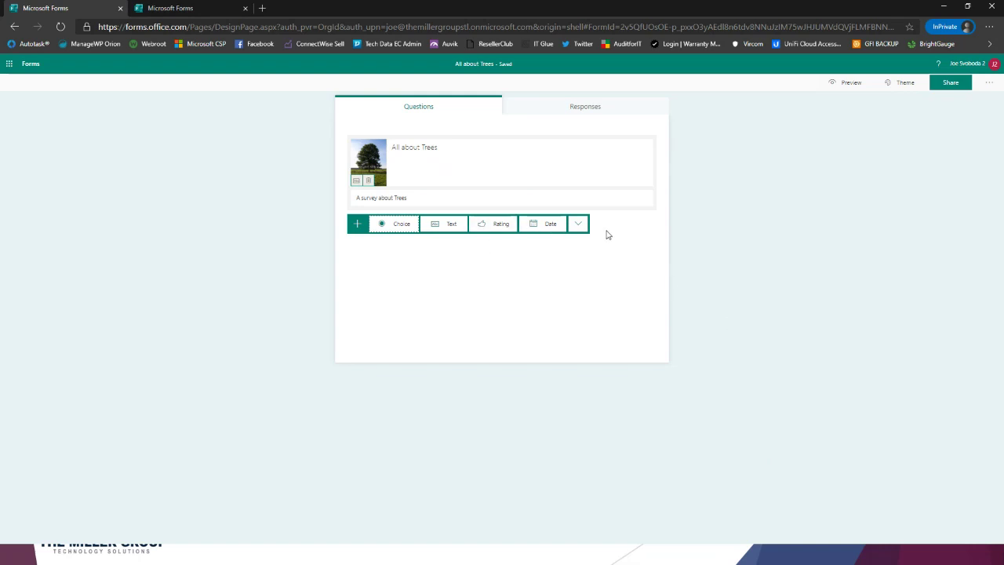
left_click(578, 223)
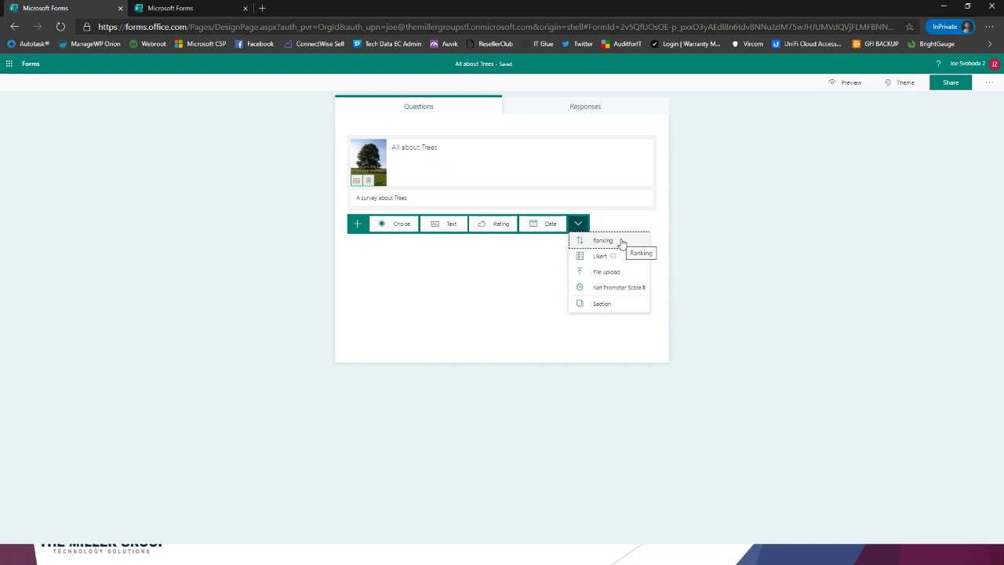
left_click(622, 243)
left_click(438, 268)
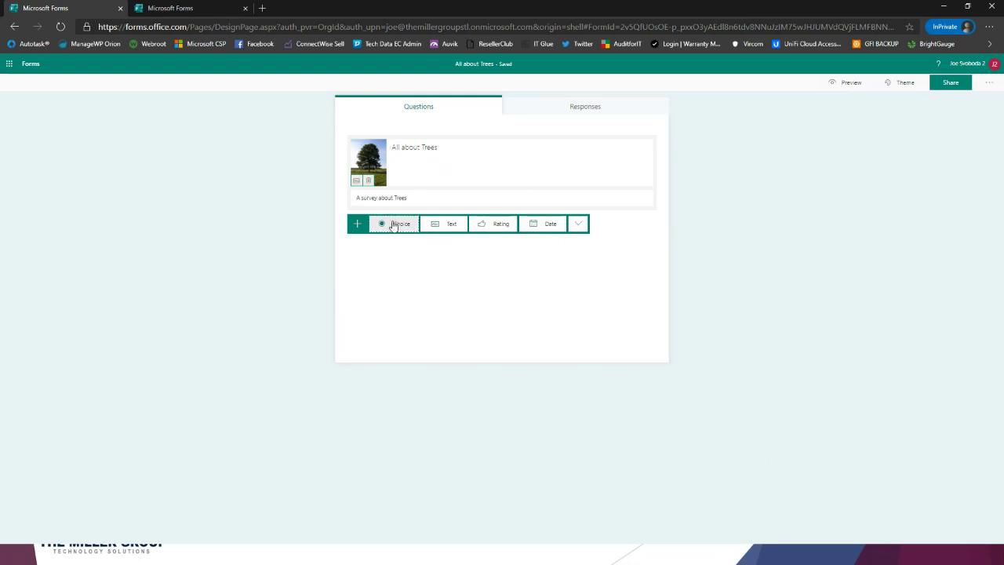
left_click(394, 225)
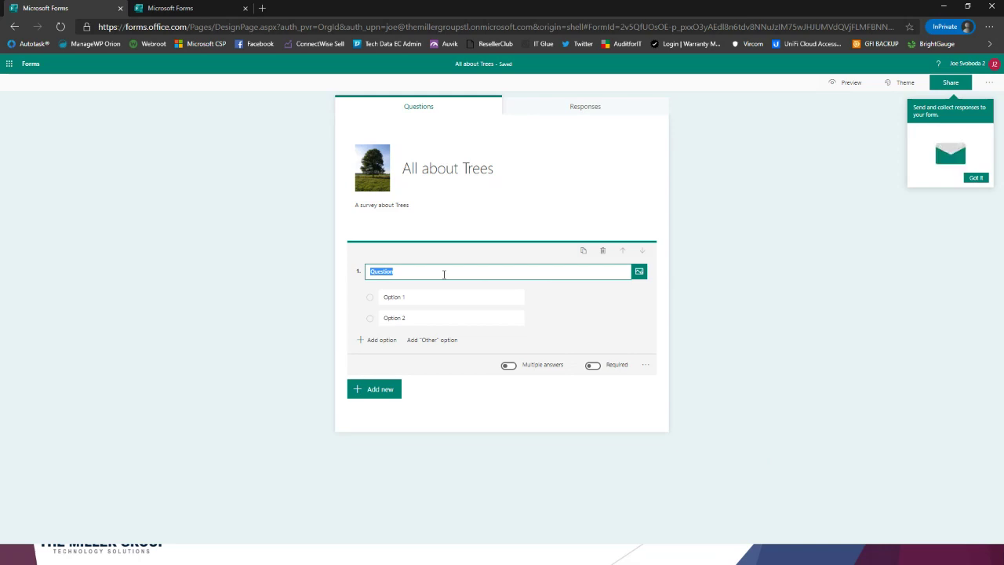
type("Do you")
key("BackSpace")
key("BackSpace")
key("BackSpace")
key("BackSpace")
key("BackSpace")
type("o you like trees?")
Give the question all the suggested options (Yes, No, Maybe) and add a fourth option, "Don't really care"
left_click(430, 316)
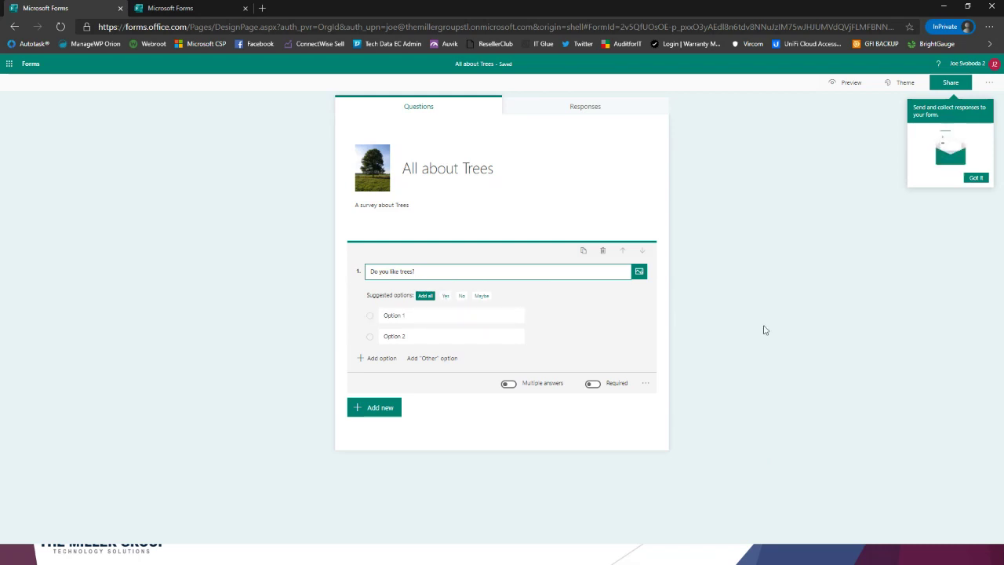
left_click(431, 317)
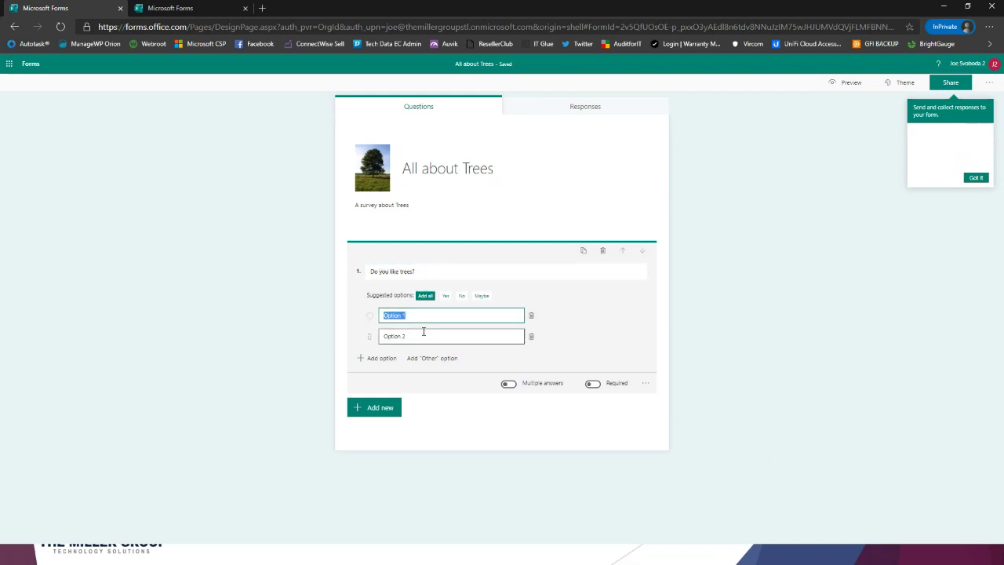
left_click(423, 332)
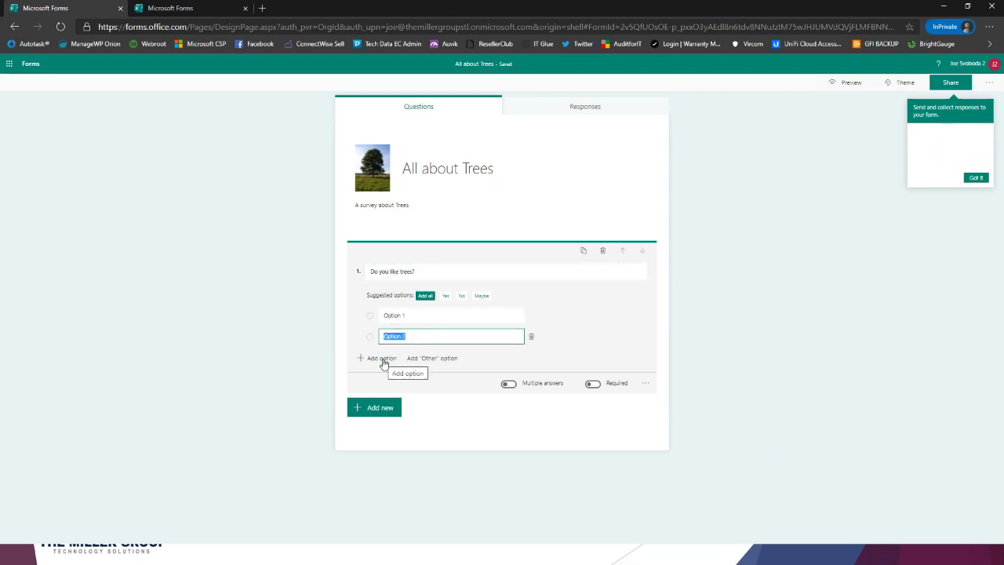
left_click(424, 296)
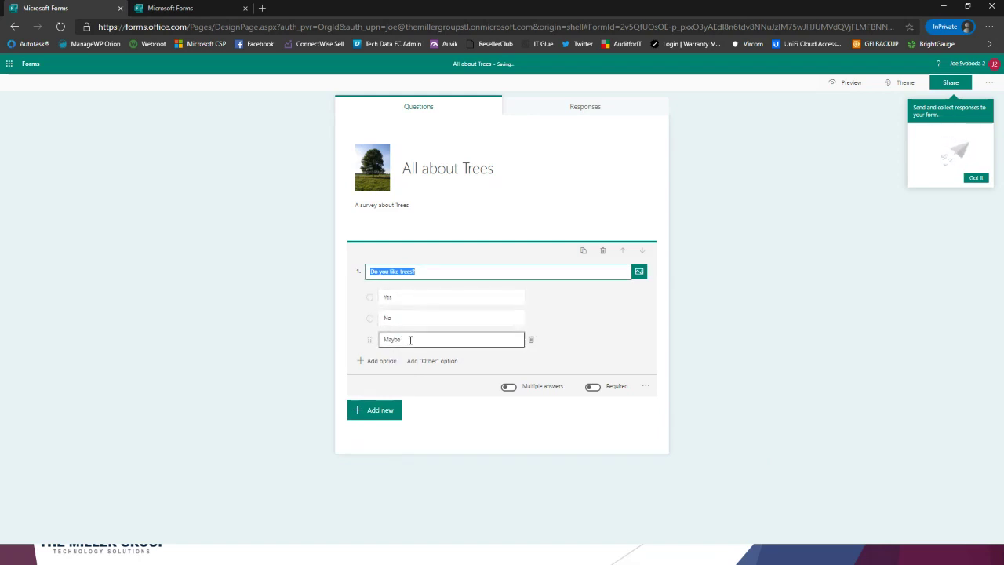
left_click(376, 364)
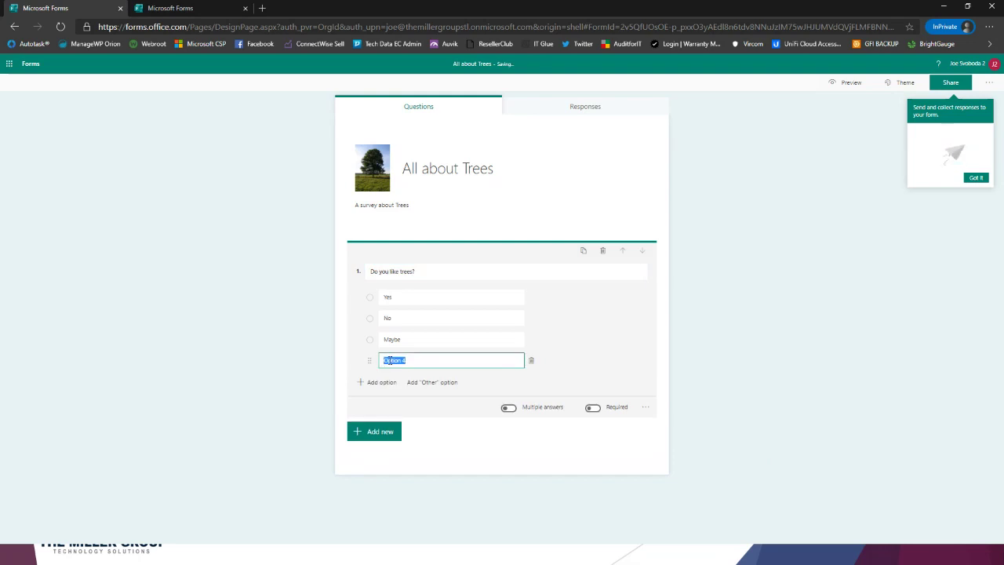
type("Don't really care")
left_click(710, 378)
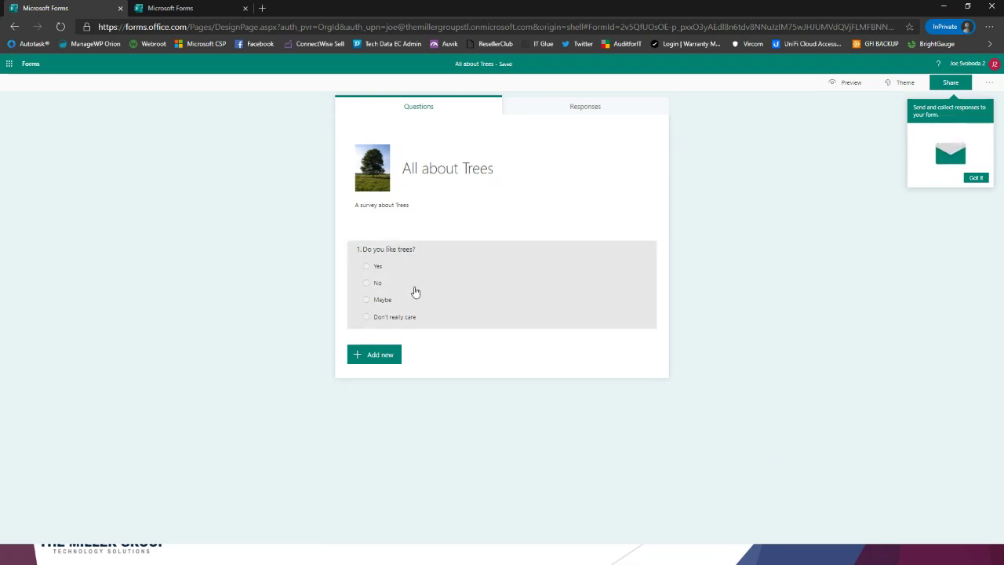
Add a text question reading "Tell me what your favorite tree is?"
left_click(384, 357)
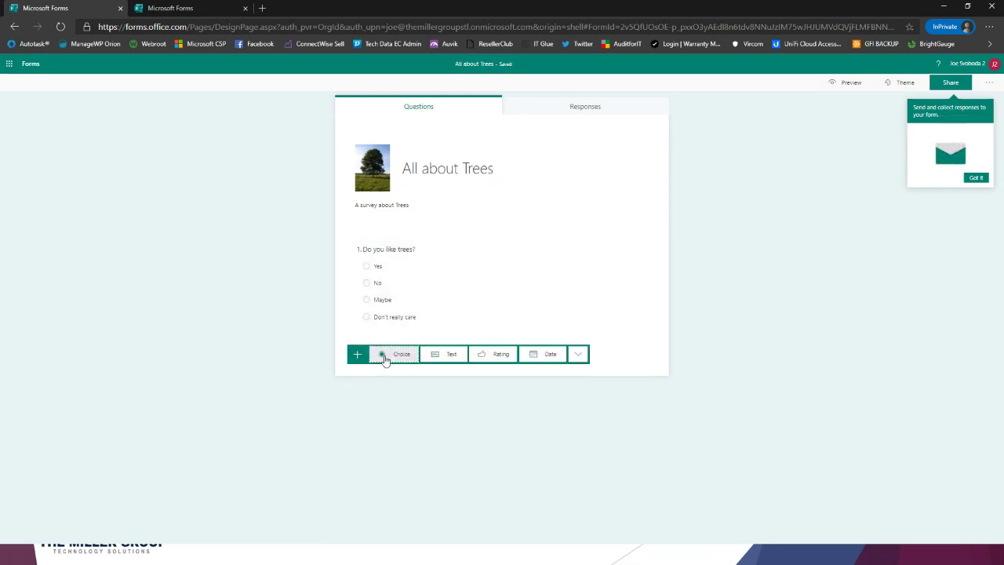
left_click(440, 355)
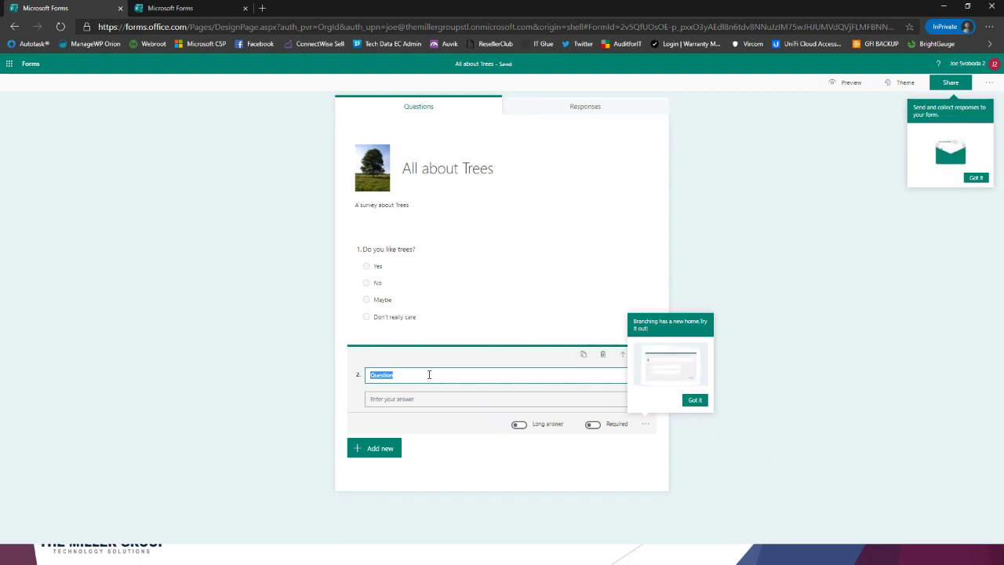
type("ell")
key("ctrl+a")
type("Tell me what y")
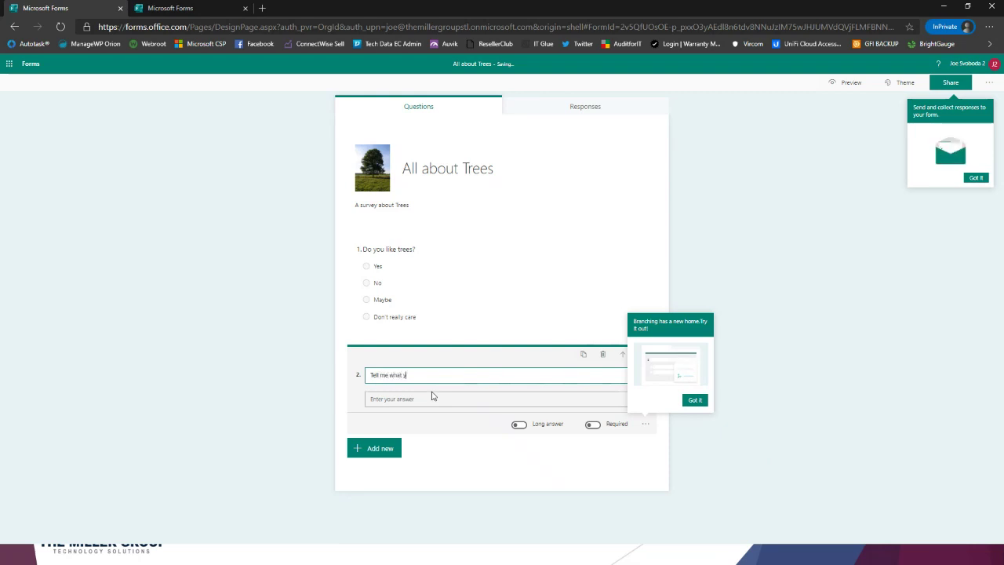
type("our favorite tree is?")
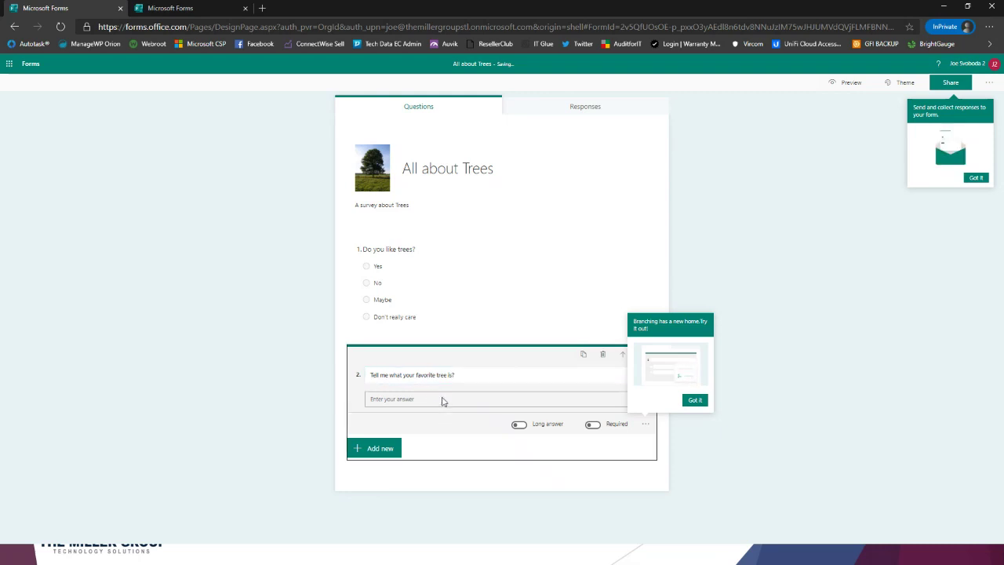
left_click(441, 400)
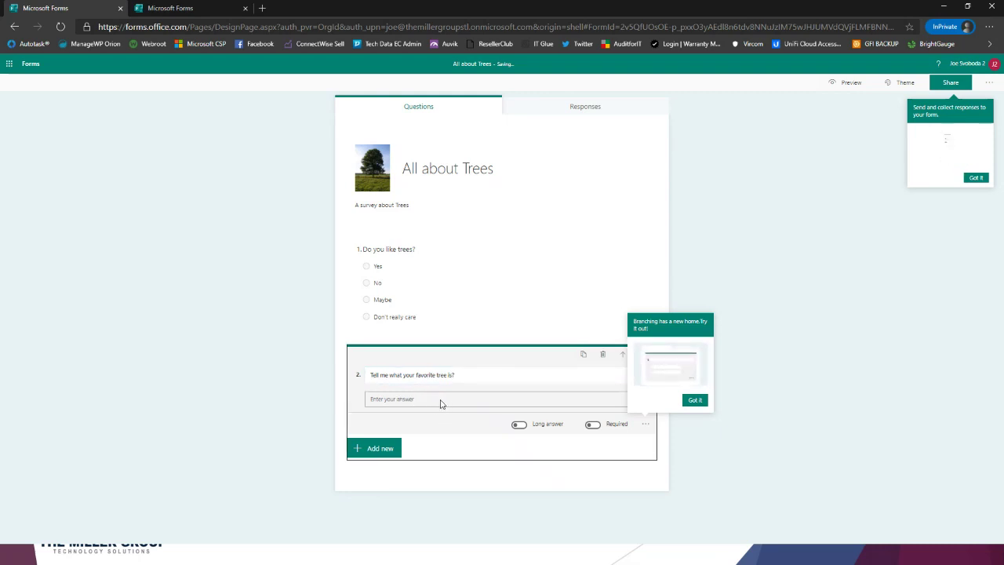
Switch the favorite-tree question's long answer on and back off, and make the question required
left_click(519, 425)
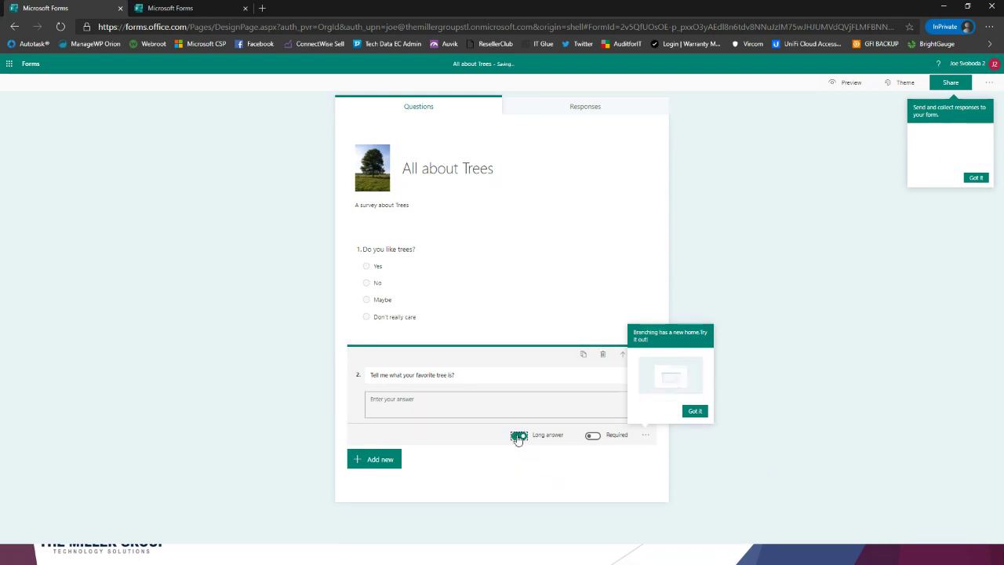
left_click(520, 435)
left_click(593, 426)
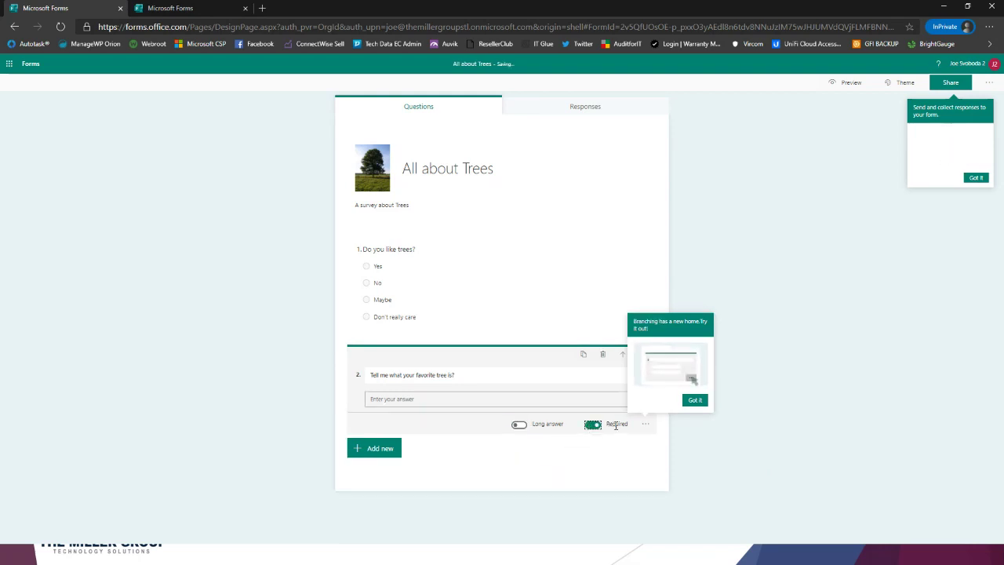
left_click(643, 426)
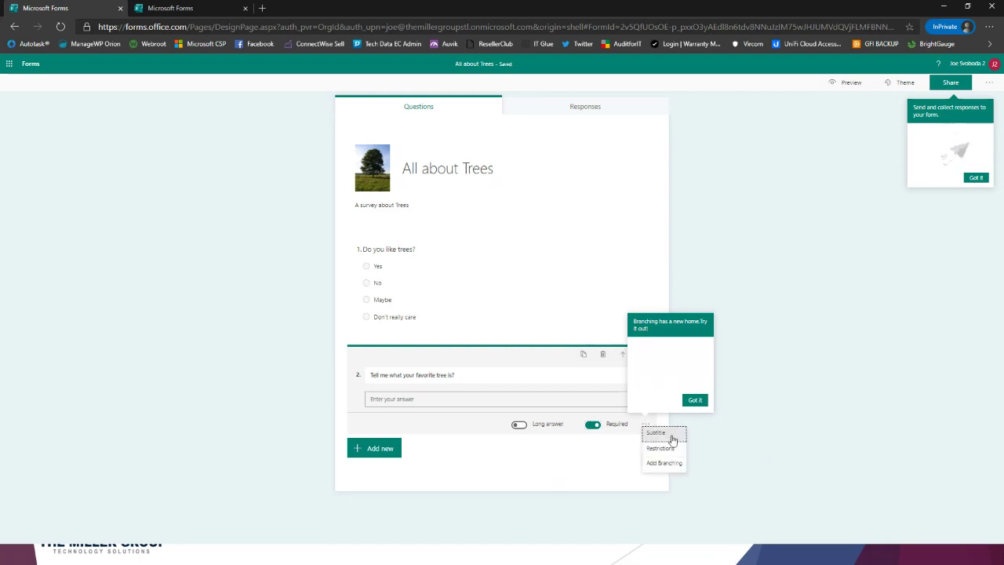
left_click(737, 436)
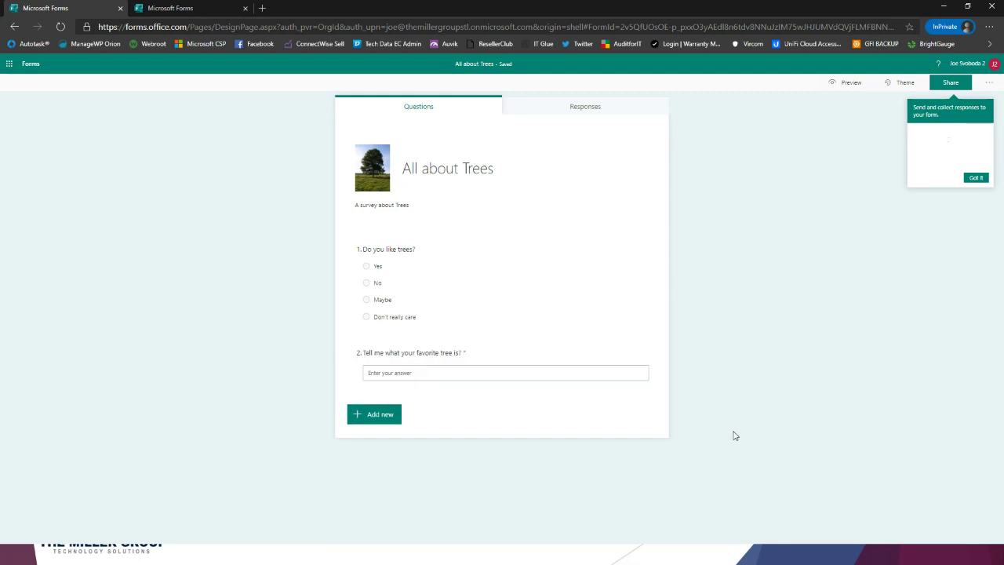
Add a rating question to the form and look through the rating levels it offers
left_click(373, 417)
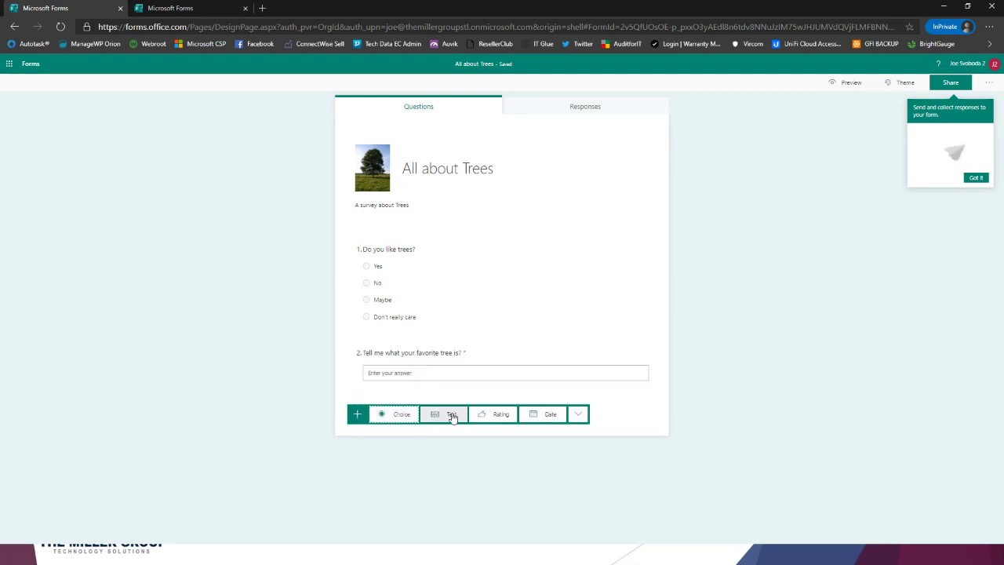
left_click(493, 414)
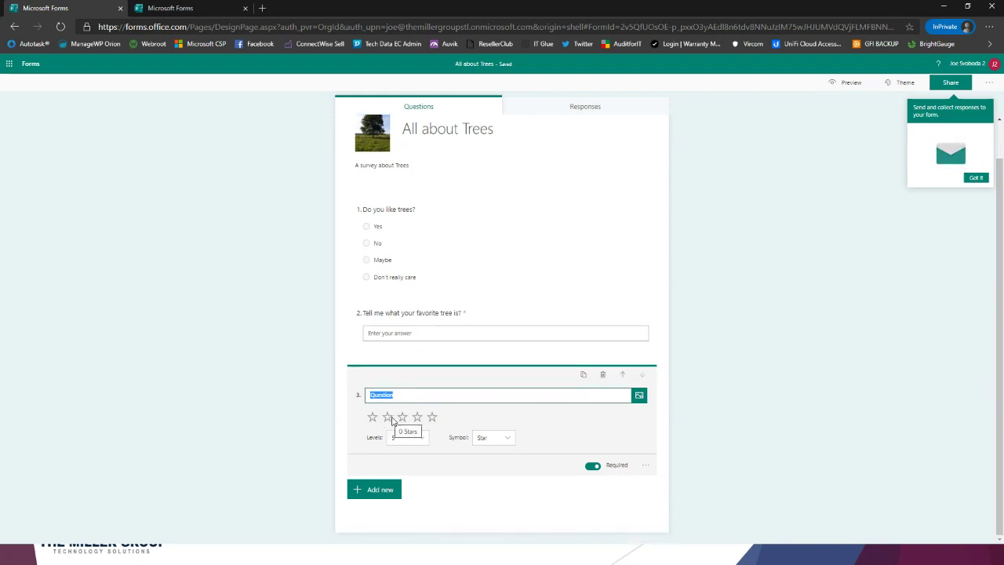
left_click(414, 438)
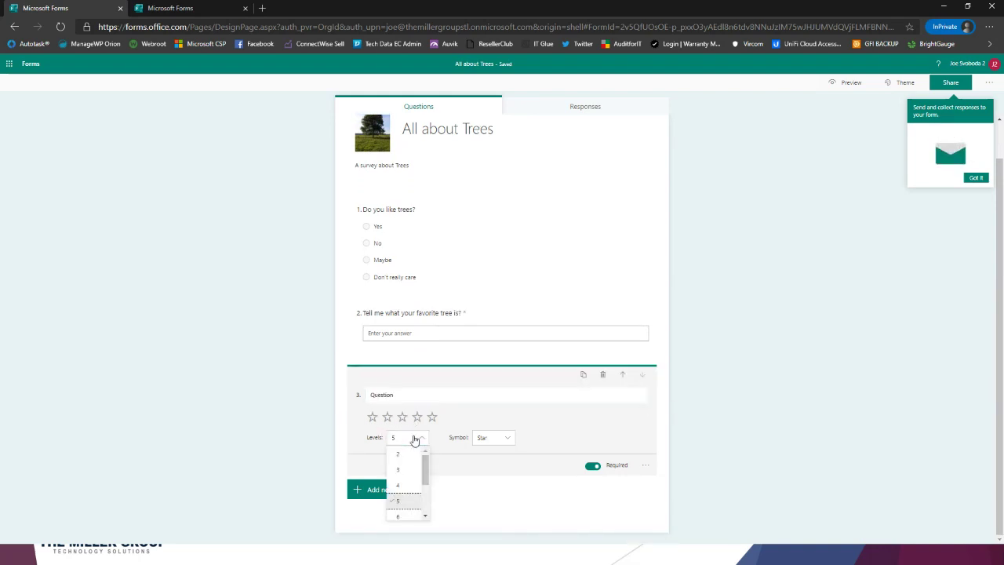
scroll(410, 464, "down", 2)
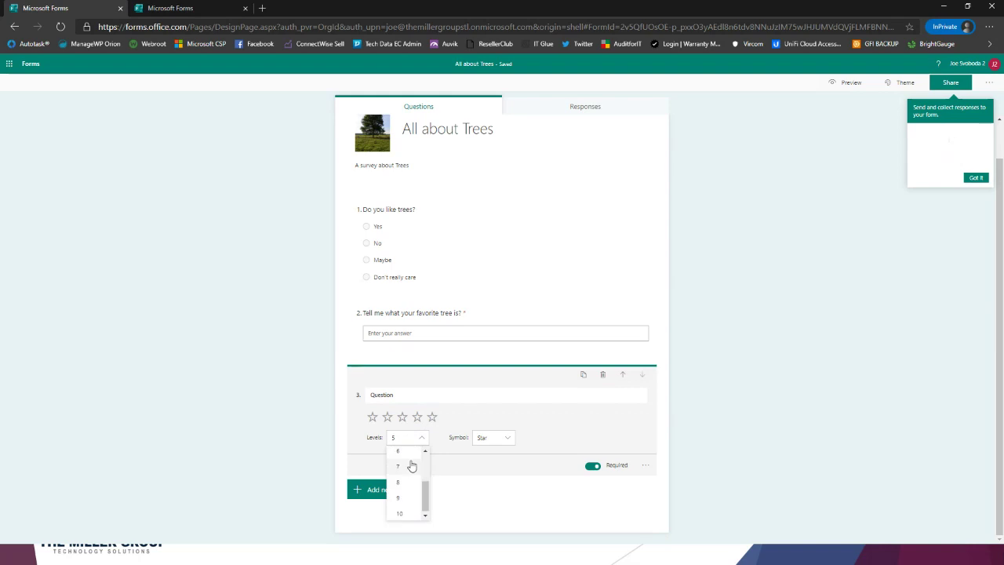
Switch the rating question's symbol to Number and back to Star
left_click(486, 440)
left_click(488, 455)
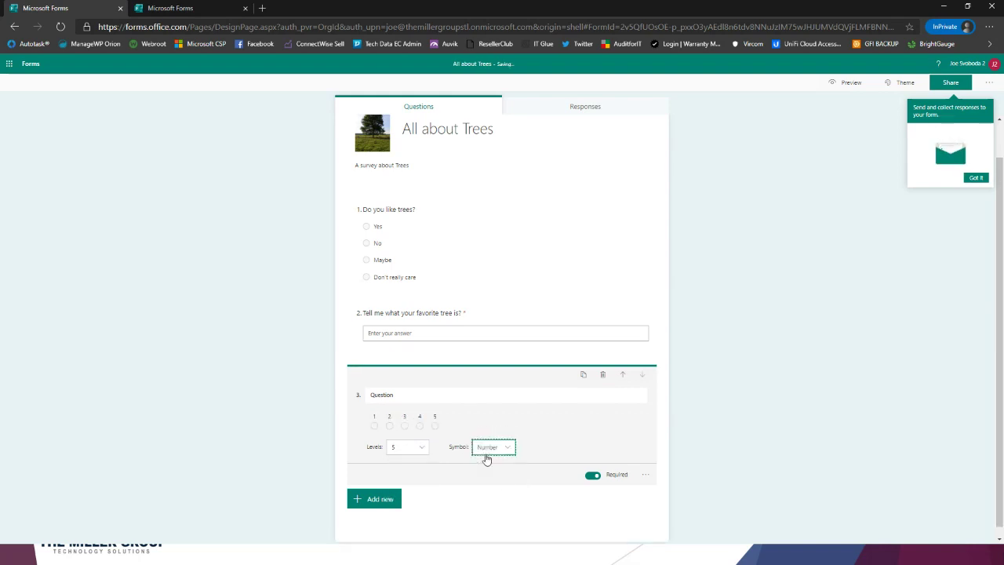
left_click(482, 453)
left_click(481, 477)
Set the rating question's text to "How awesome are trees?"
left_click(417, 395)
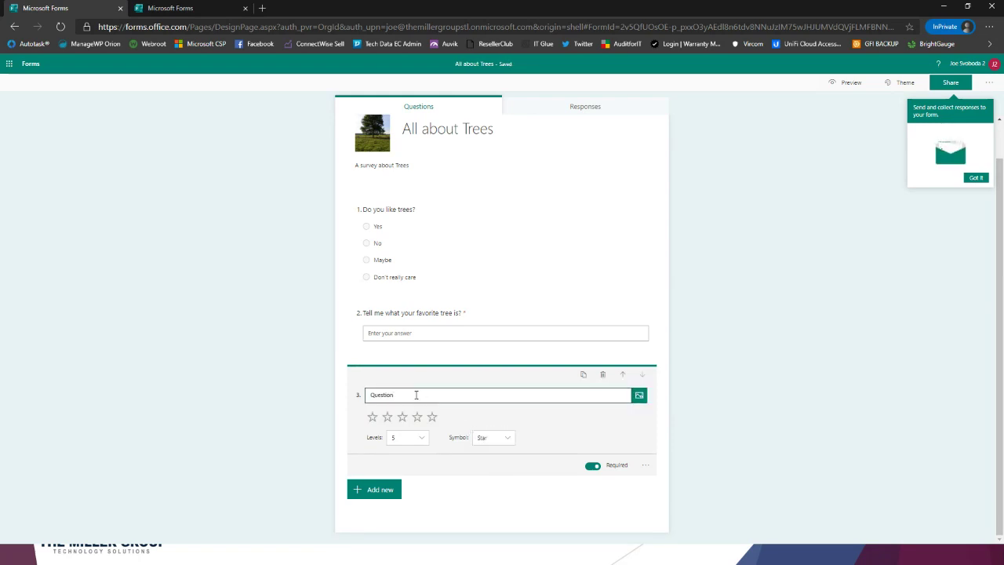
double_click(417, 395)
type("How awesome are trees?")
Set the rating question to 9 levels and make it not required
left_click(418, 436)
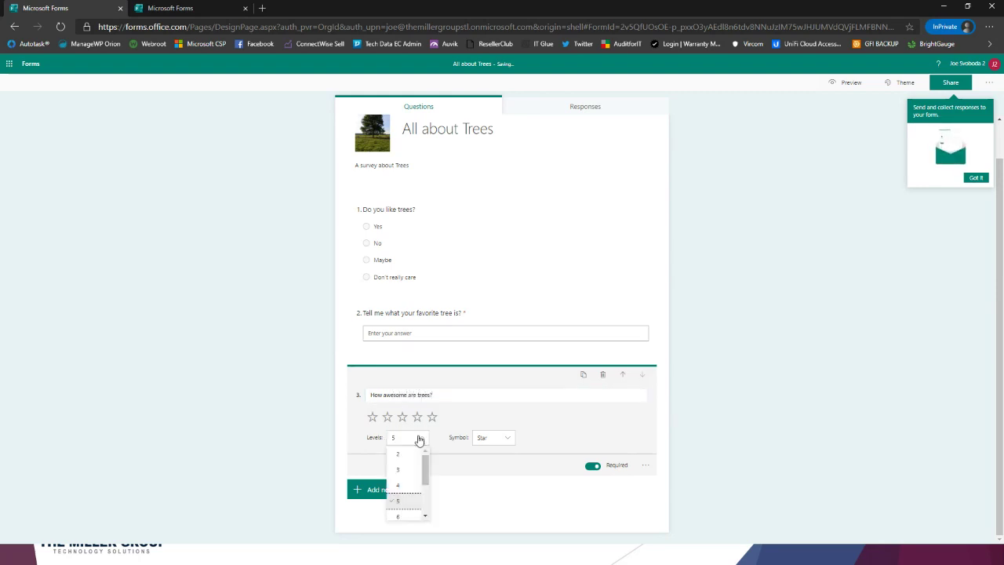
scroll(408, 494, "down", 2)
left_click(407, 498)
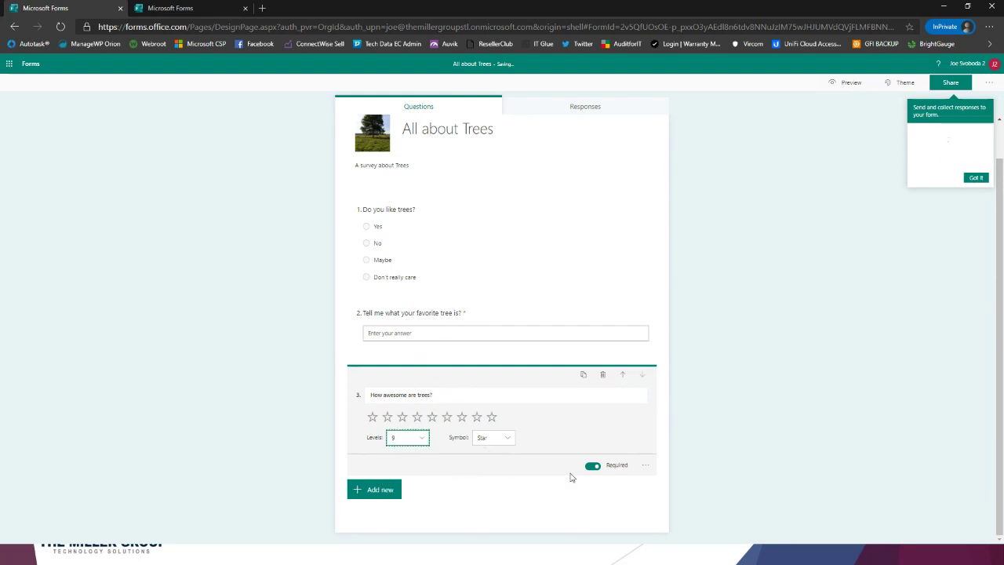
left_click(594, 468)
Add a date question reading "Please tell me when you fell in love with trees"
left_click(392, 491)
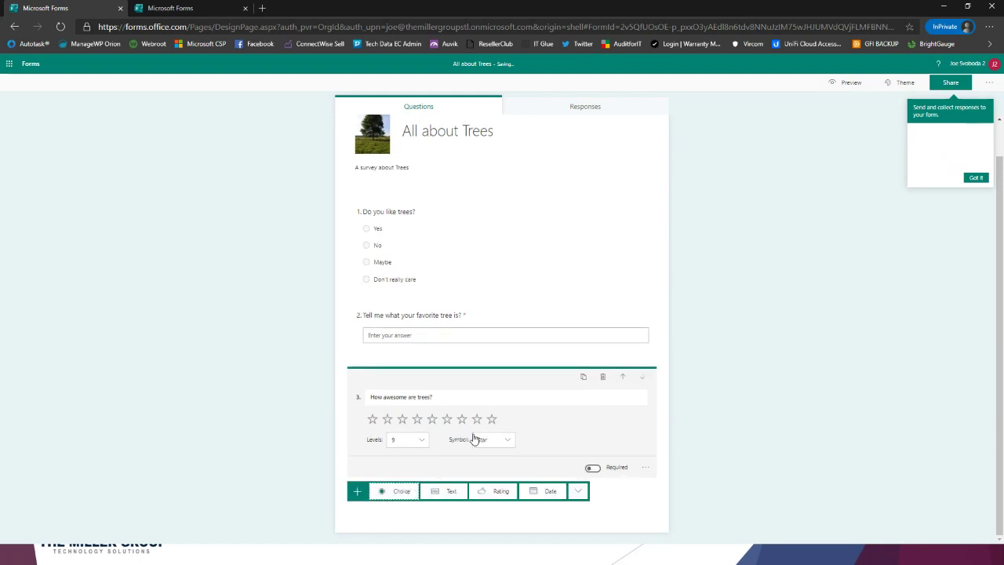
left_click(546, 491)
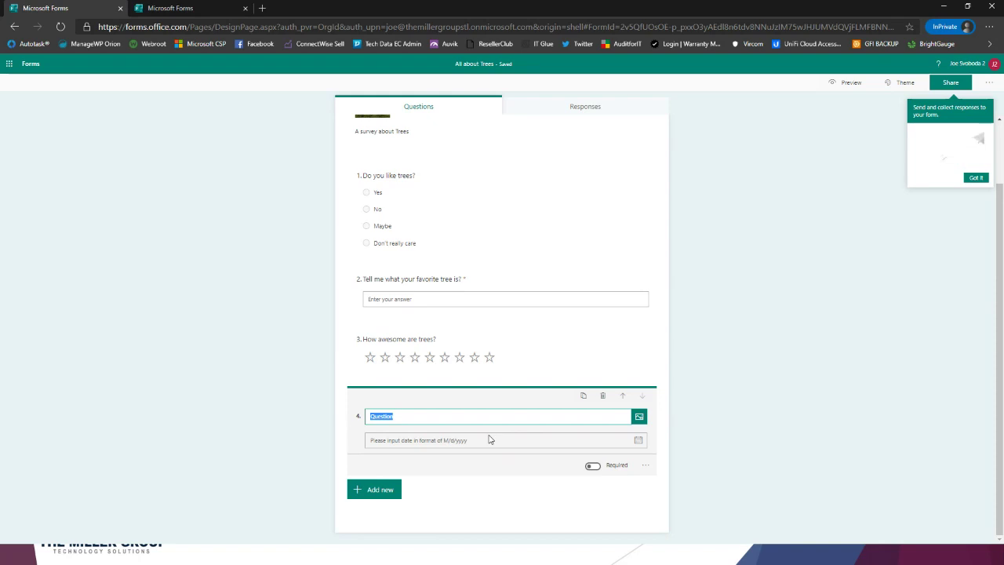
type("Pleas")
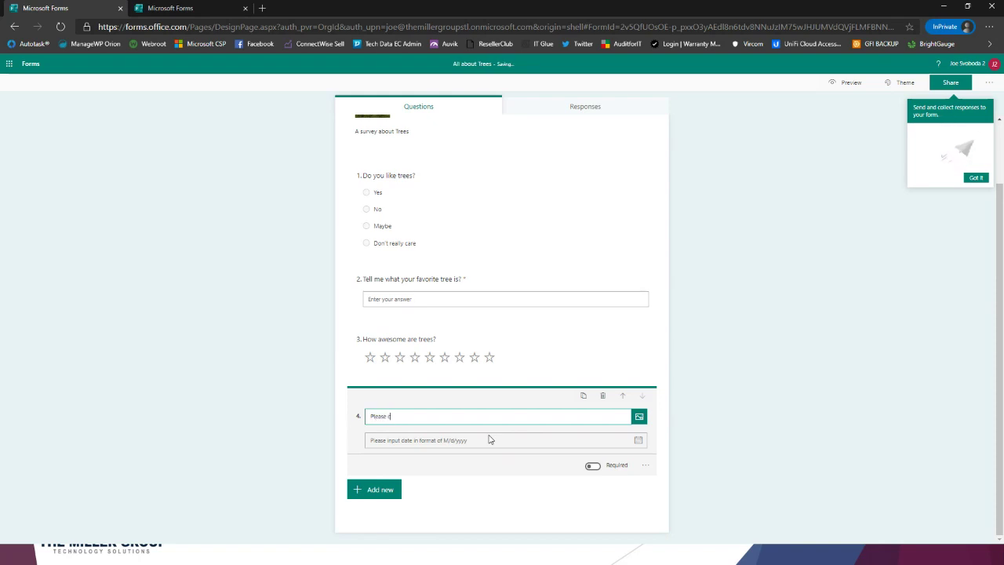
type("e tell me when you fell in")
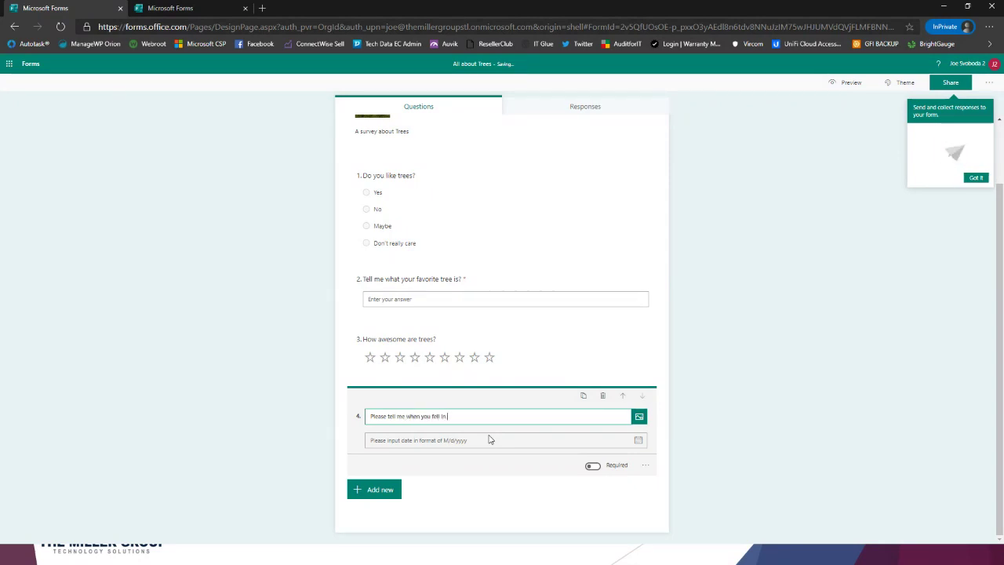
type(" love with trees")
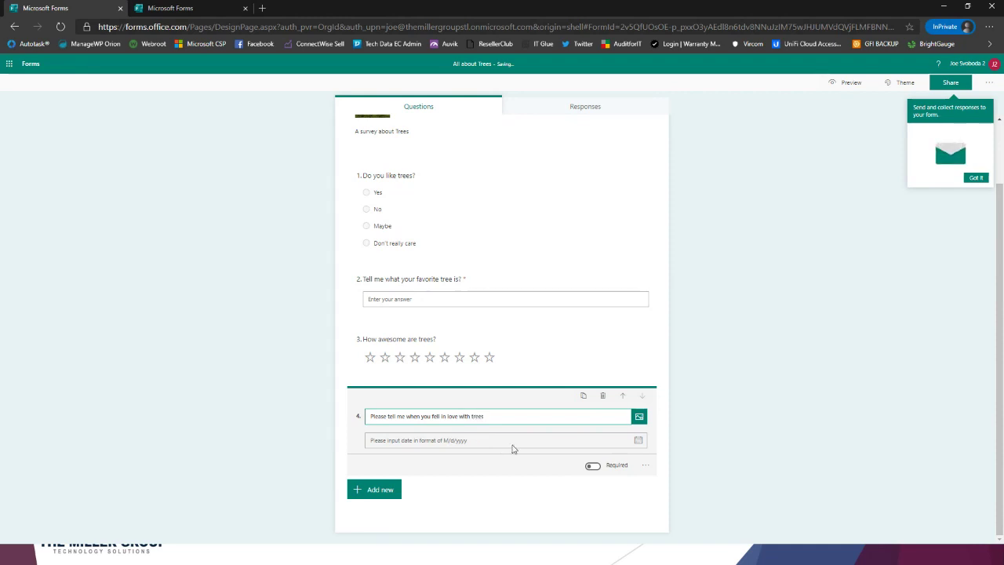
left_click(639, 442)
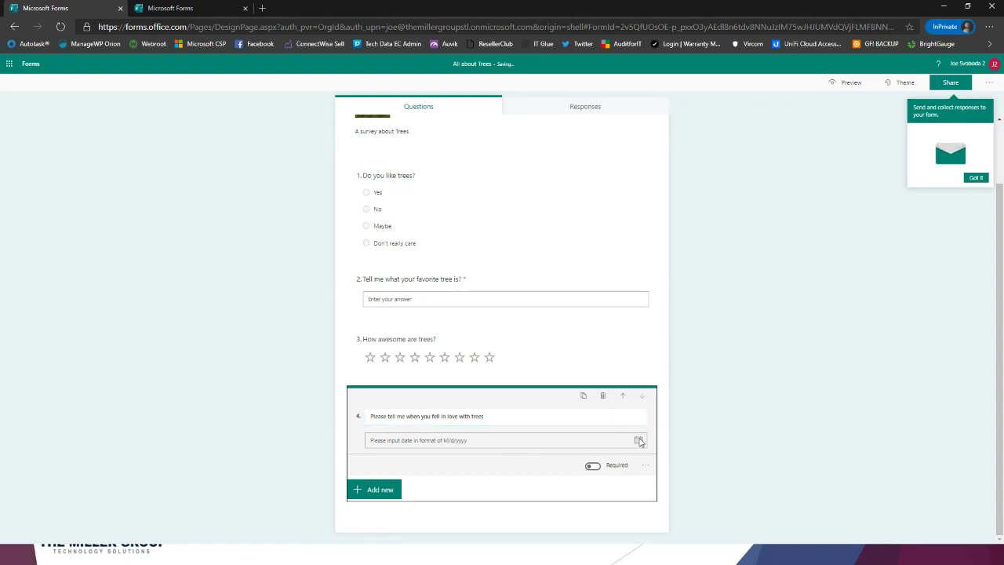
Add a file upload question reading "Please upload a picture of you and a tree.", accepting the creation of a OneDrive folder
left_click(394, 490)
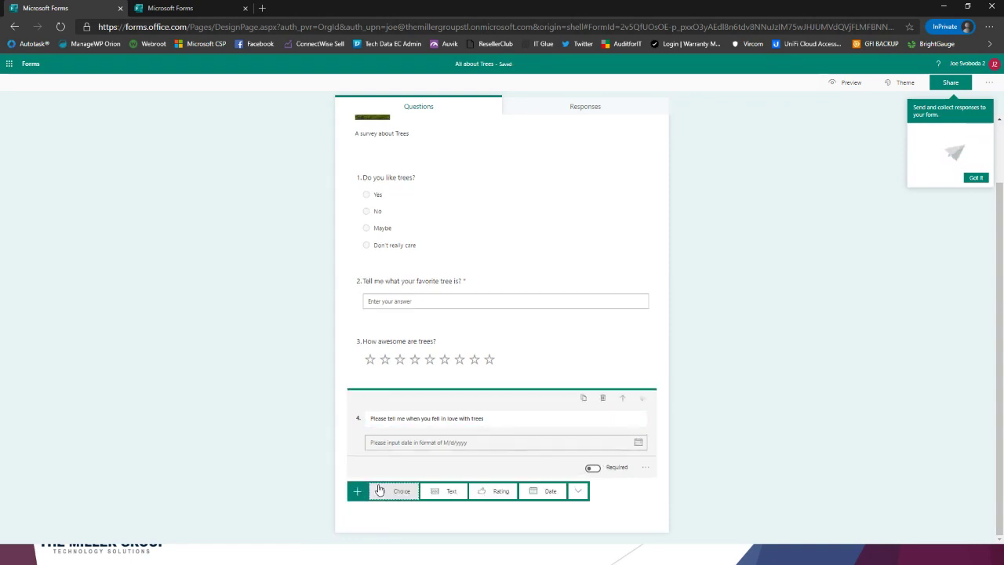
left_click(578, 491)
left_click(596, 501)
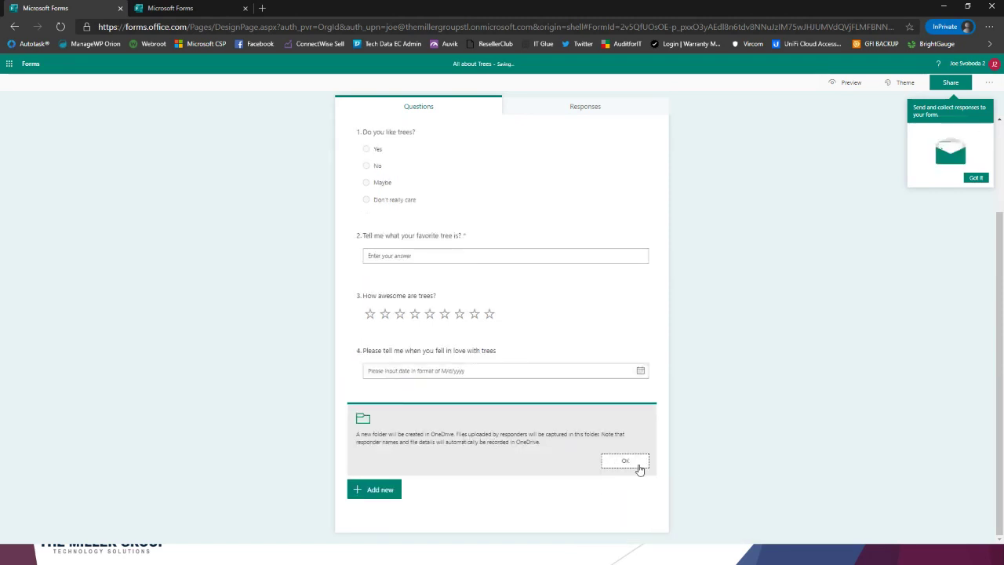
left_click(634, 466)
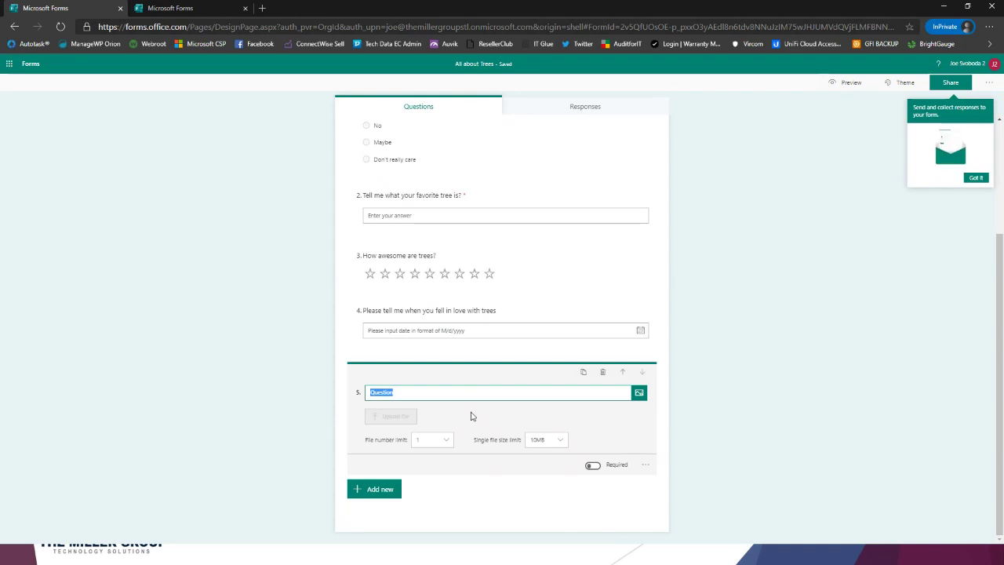
type("ease upl")
type("Pl")
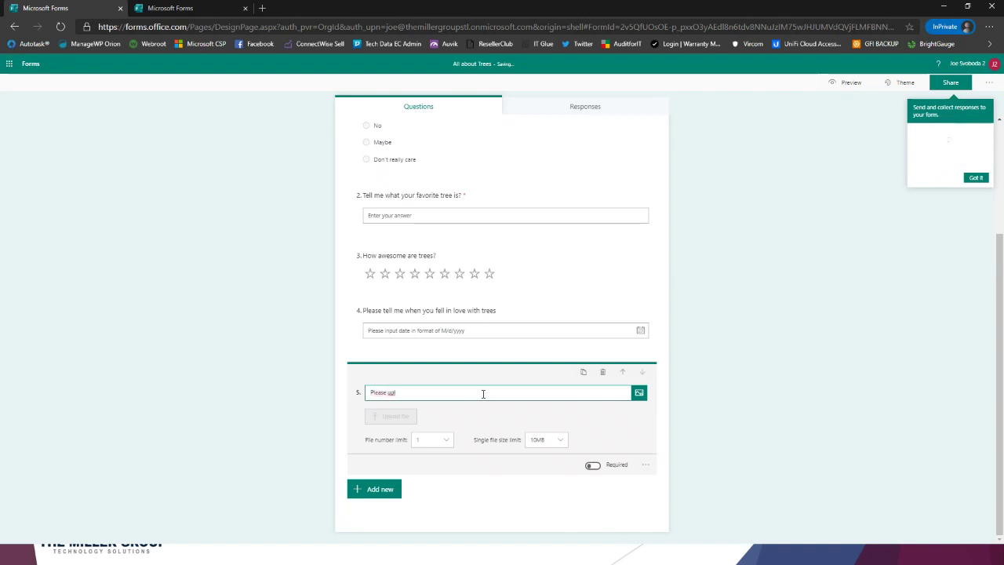
type("oad a picture of you and a tree.")
Check the single file size limit and file number limit choices of the upload question
left_click(551, 442)
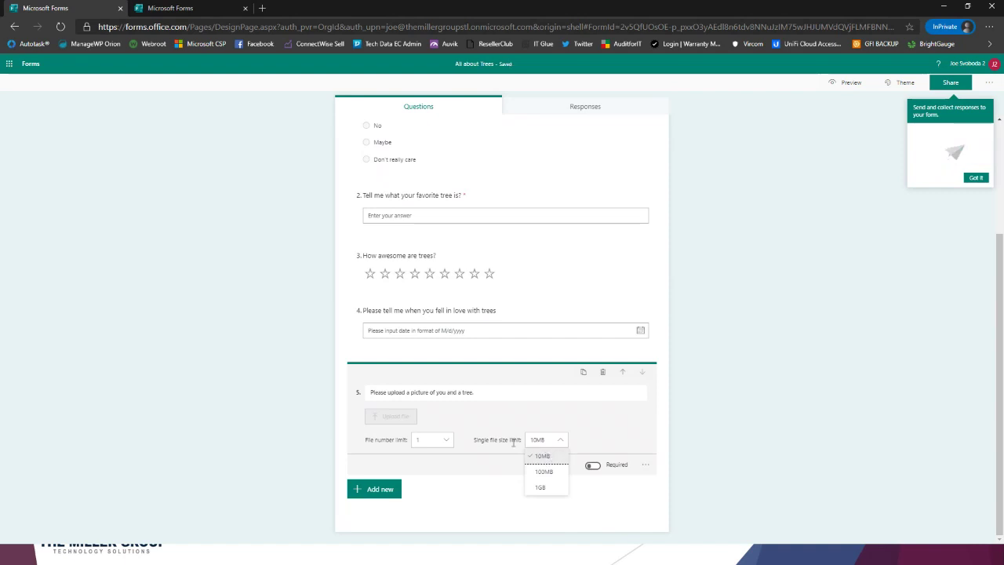
left_click(441, 444)
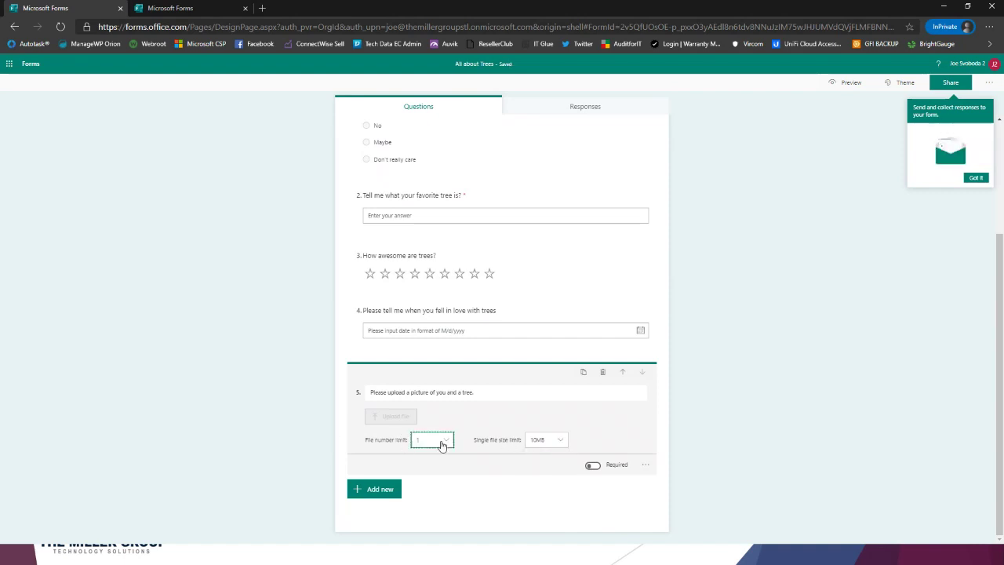
left_click(702, 434)
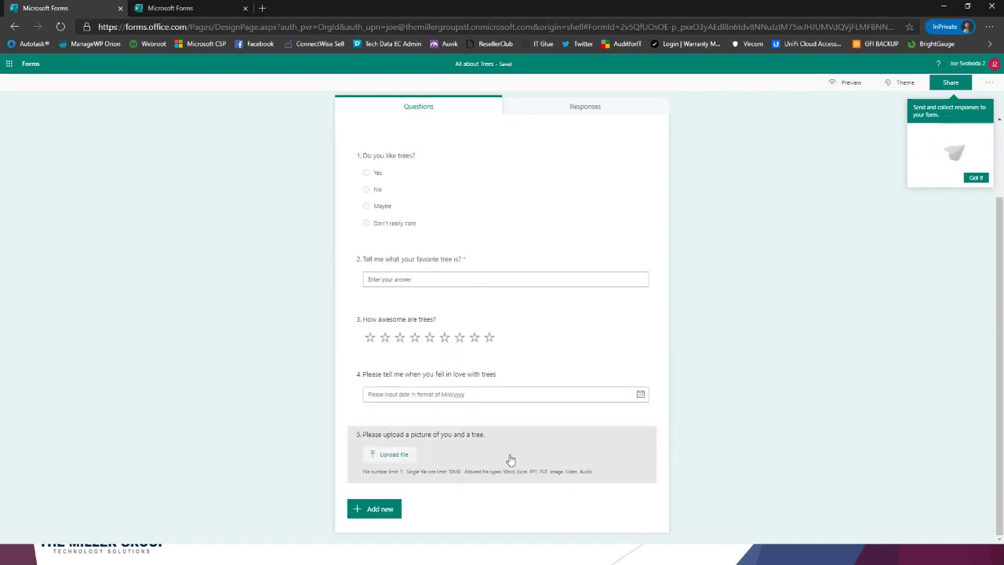
Add a Likert question reading "Please rate the following trees"
left_click(392, 510)
left_click(578, 511)
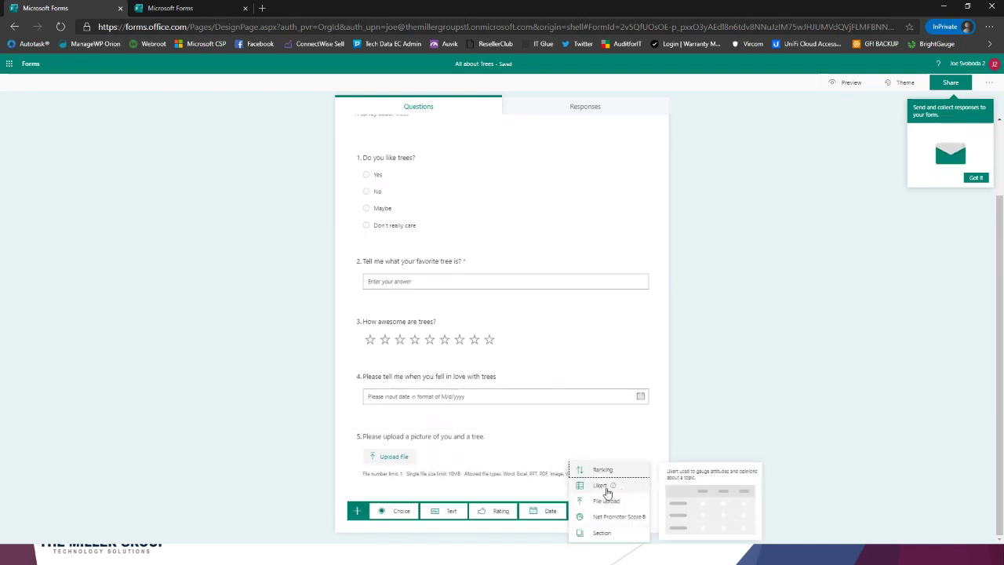
left_click(600, 485)
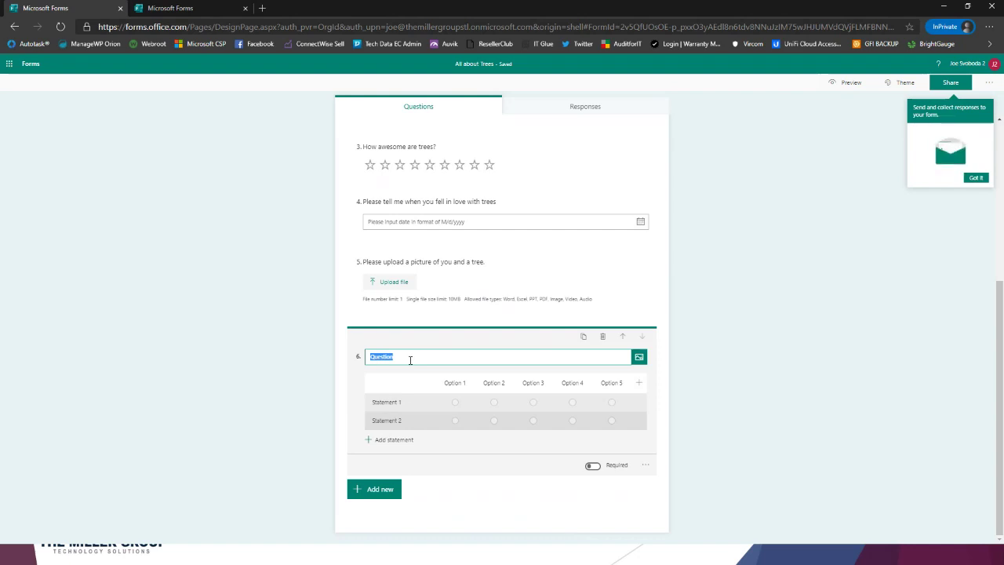
type("Please rate the following trees")
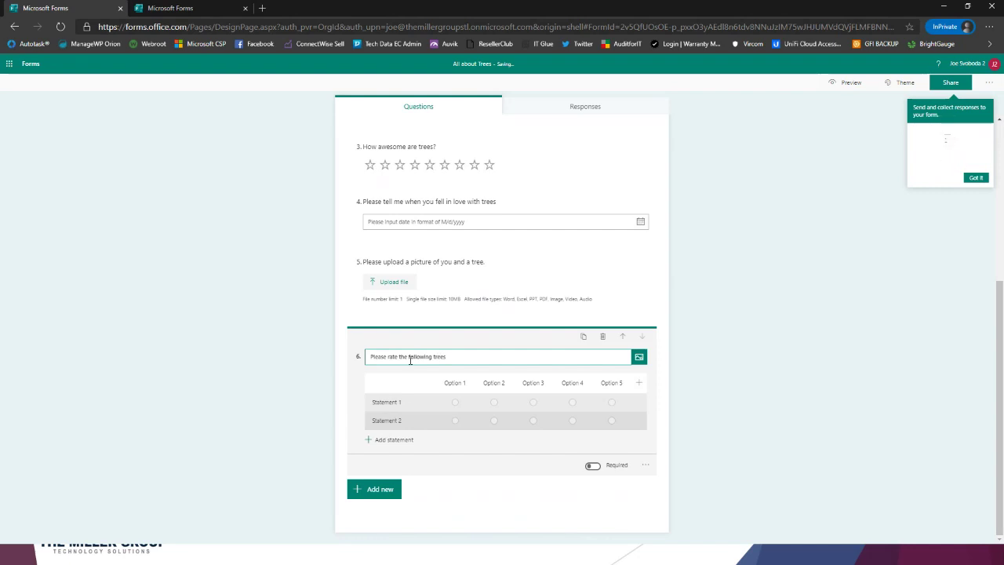
In the Likert question, name the first statement "Oak", the first option "They suck" and the fifth option "I love them"
left_click(392, 403)
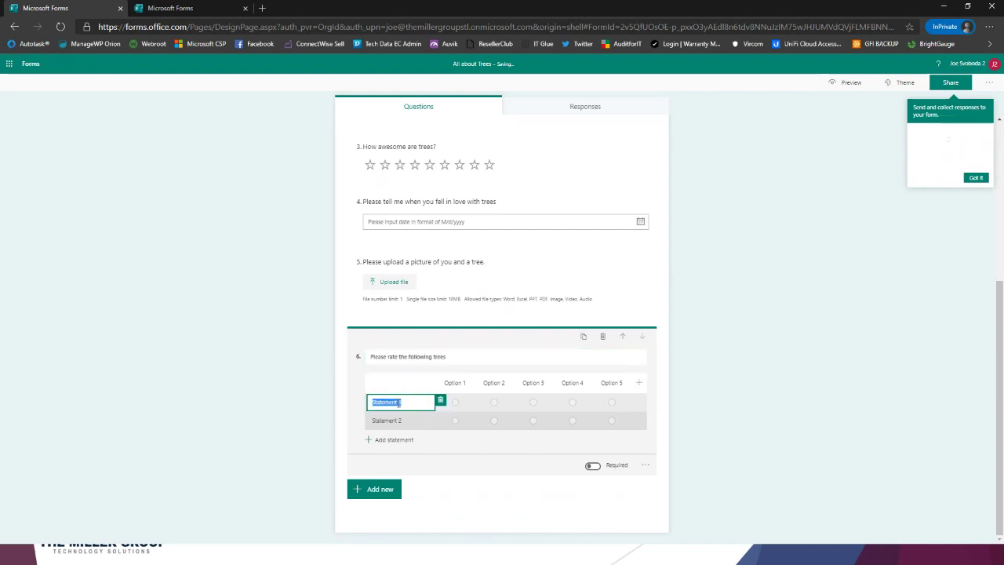
type("Oak")
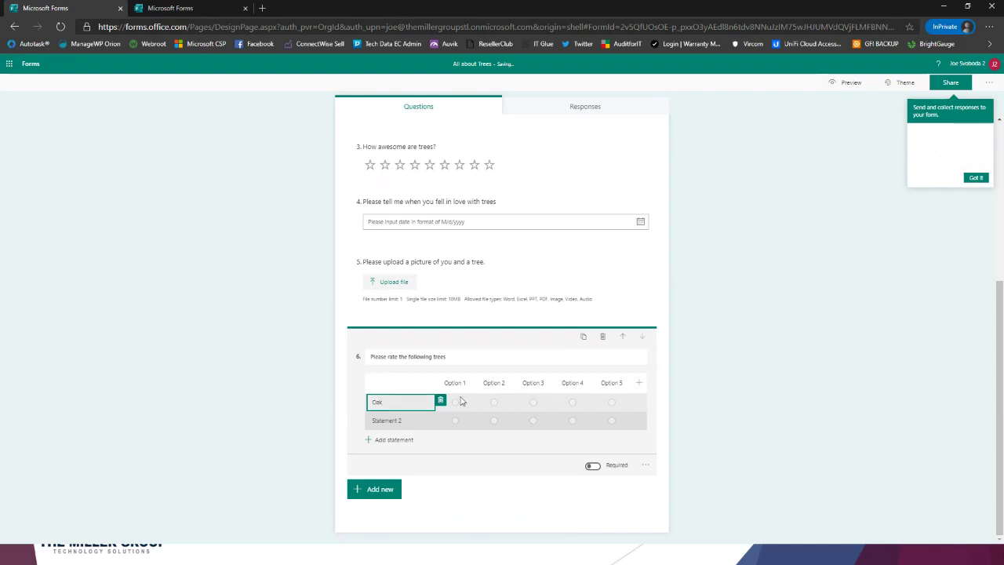
left_click(463, 383)
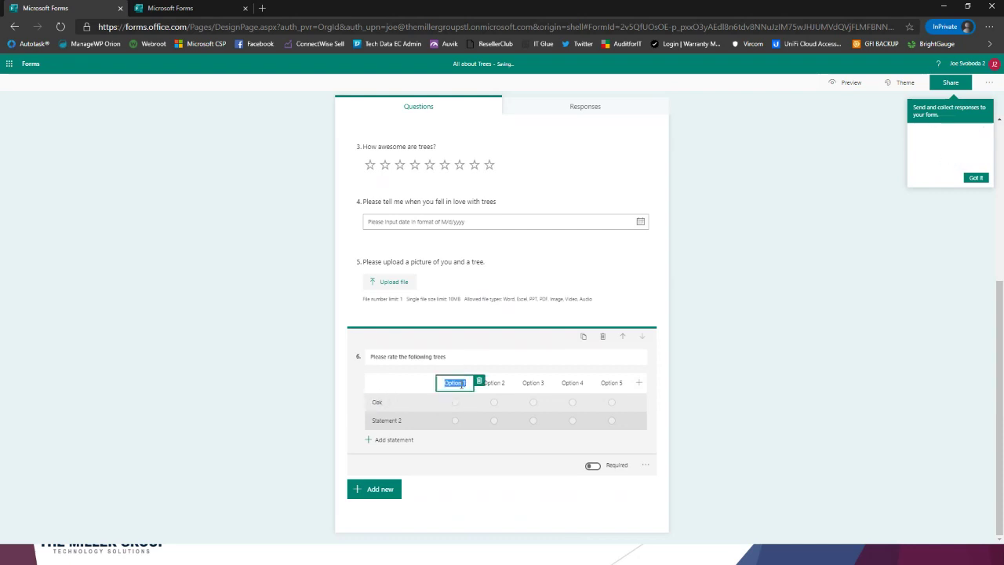
type("They ado")
left_click(611, 382)
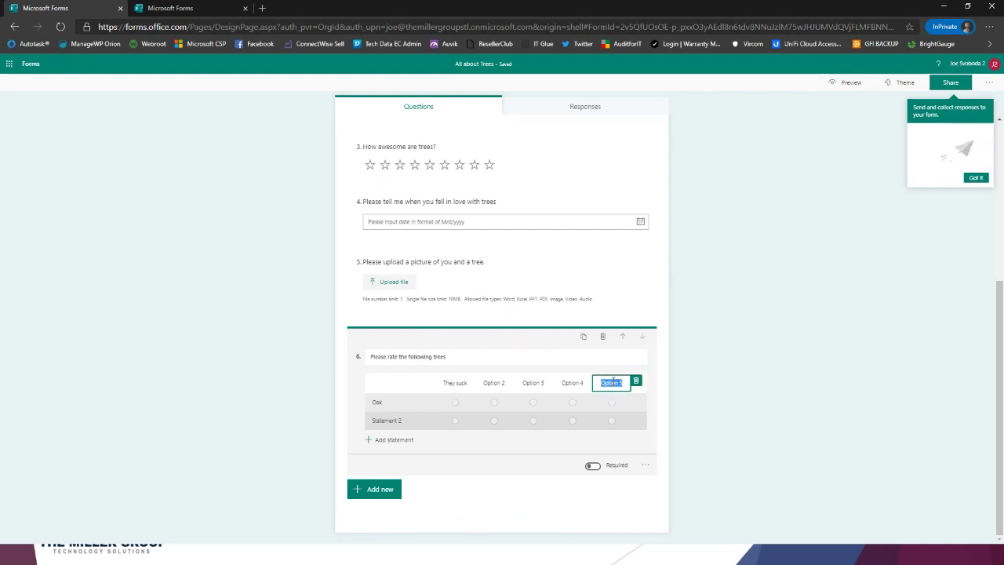
type("I love trem")
left_click(746, 390)
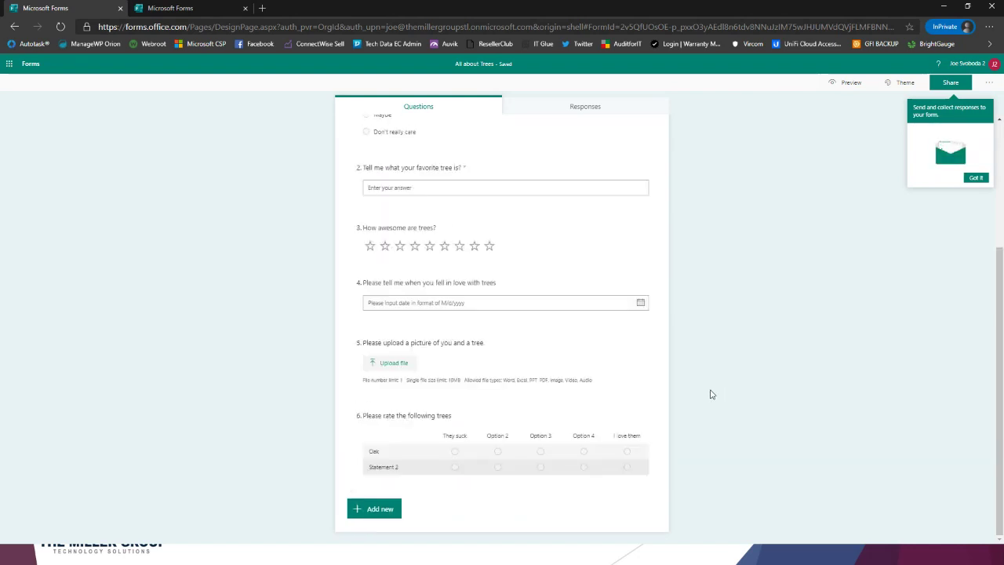
Add a sixth option column to the Likert question, keeping its default name
left_click(408, 461)
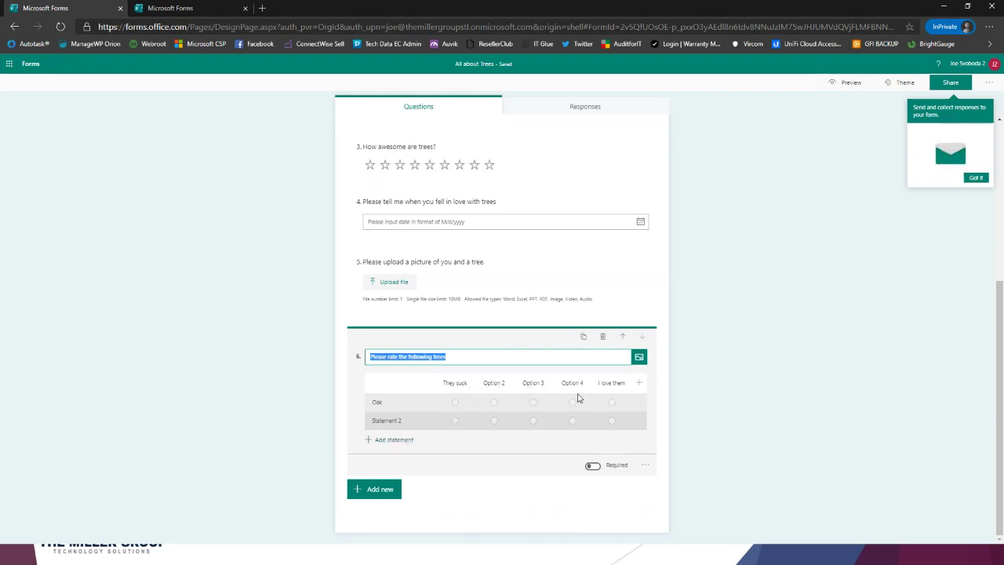
left_click(638, 383)
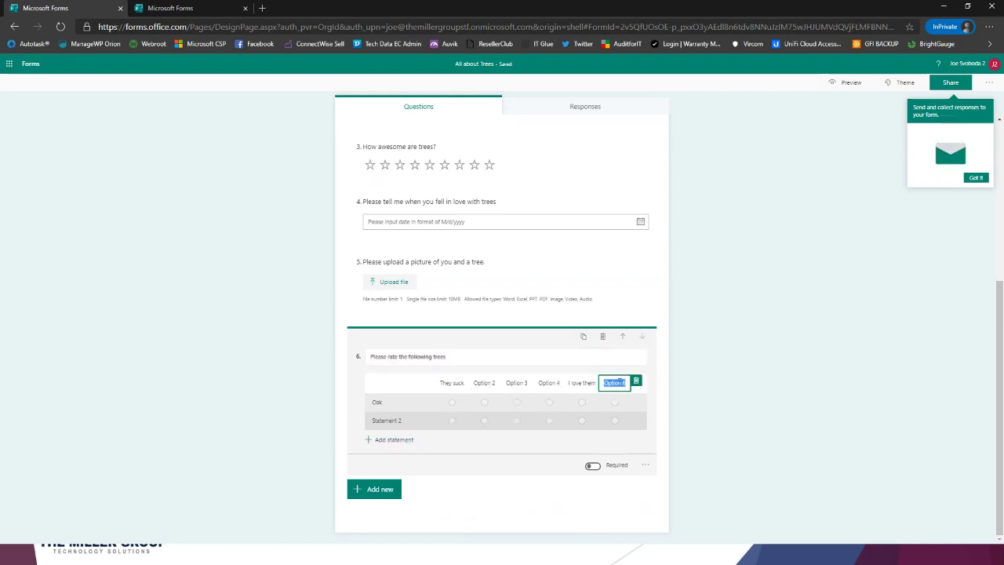
left_click(711, 410)
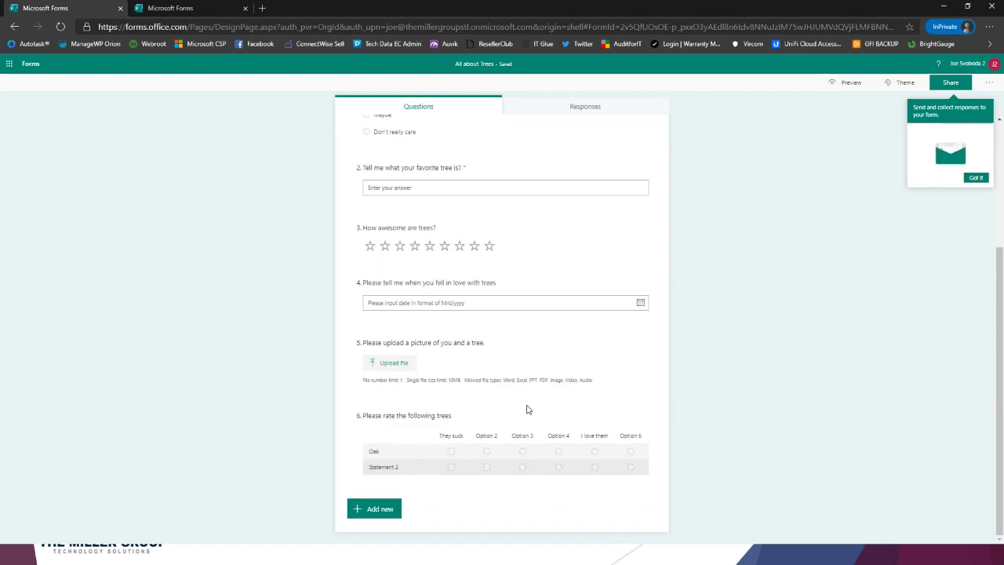
Add a Net Promoter Score question at the end of the form
left_click(386, 508)
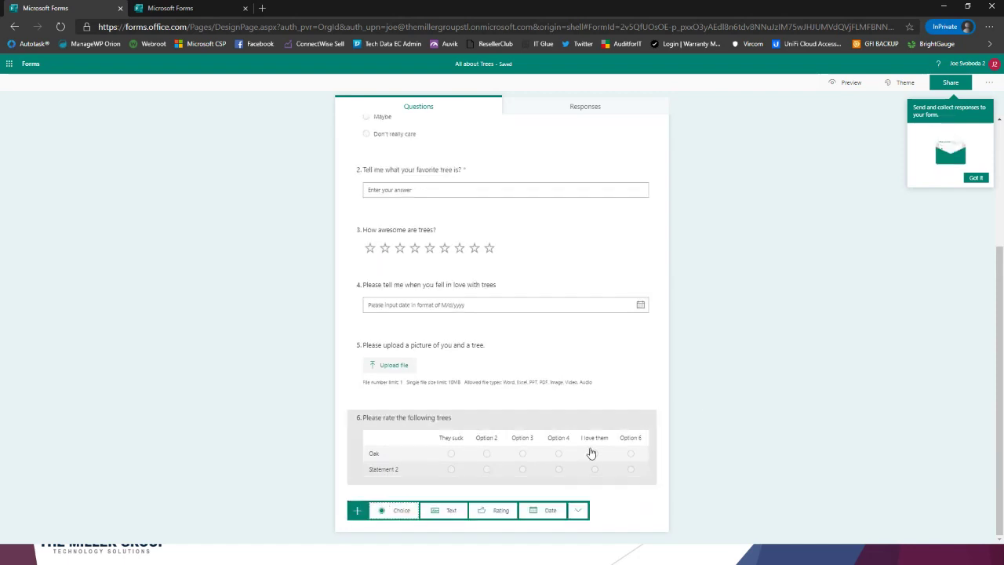
left_click(578, 510)
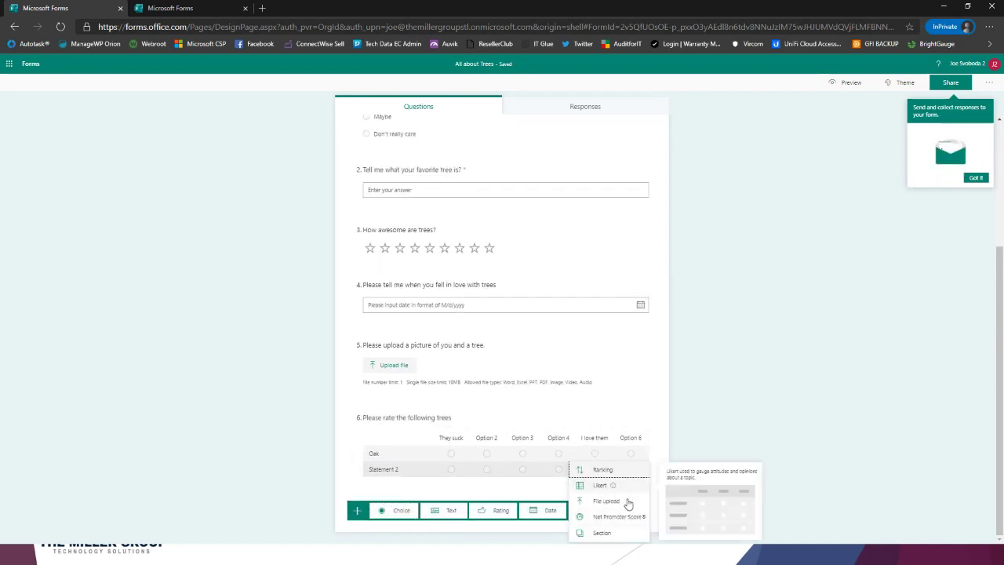
left_click(613, 517)
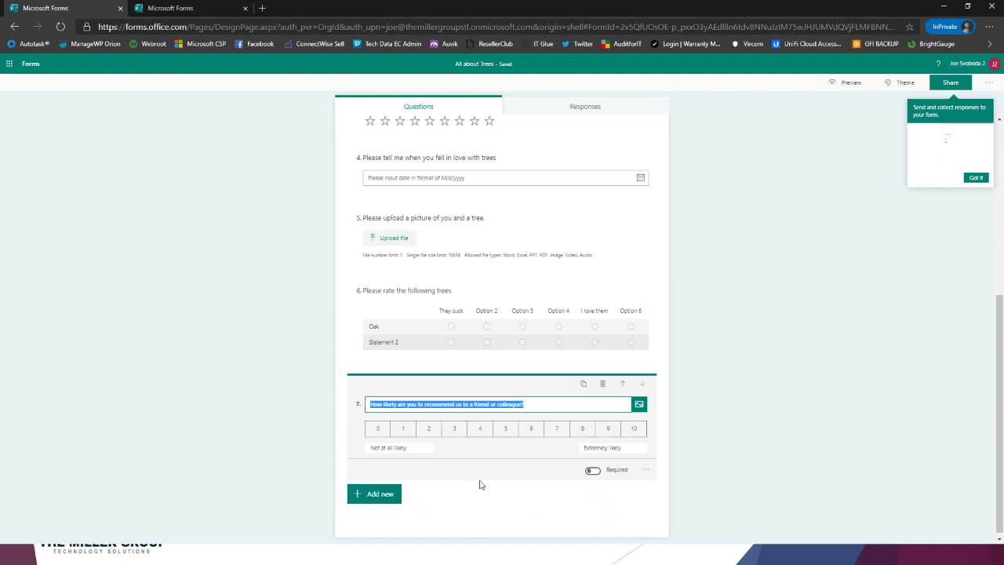
Add a new section titled "Grass" at the end of the form
left_click(392, 496)
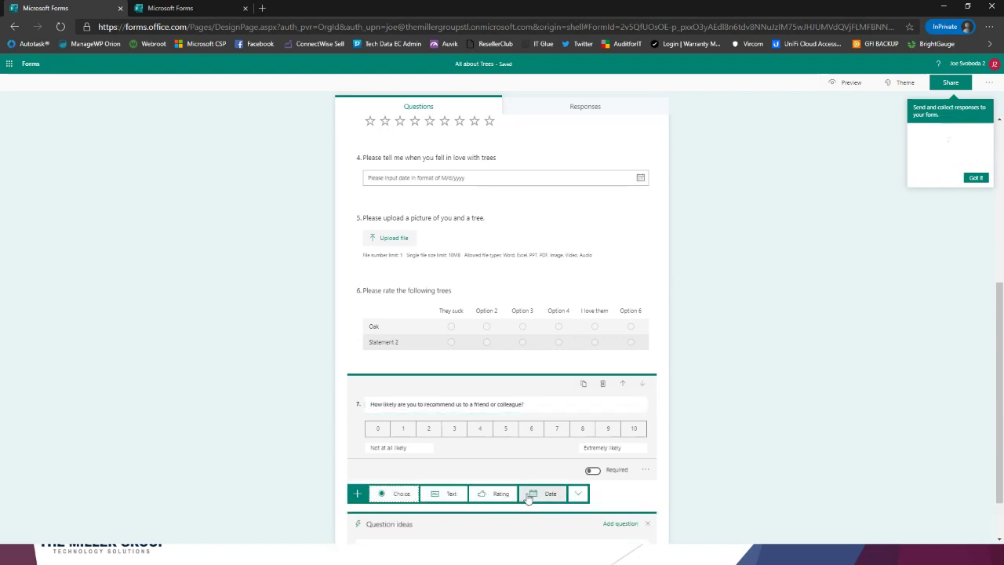
left_click(578, 493)
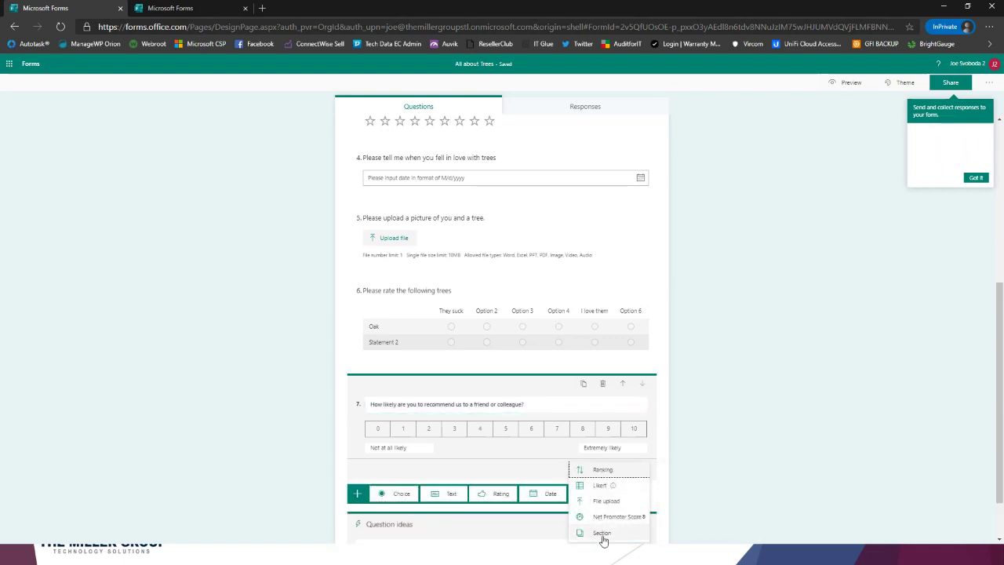
left_click(601, 534)
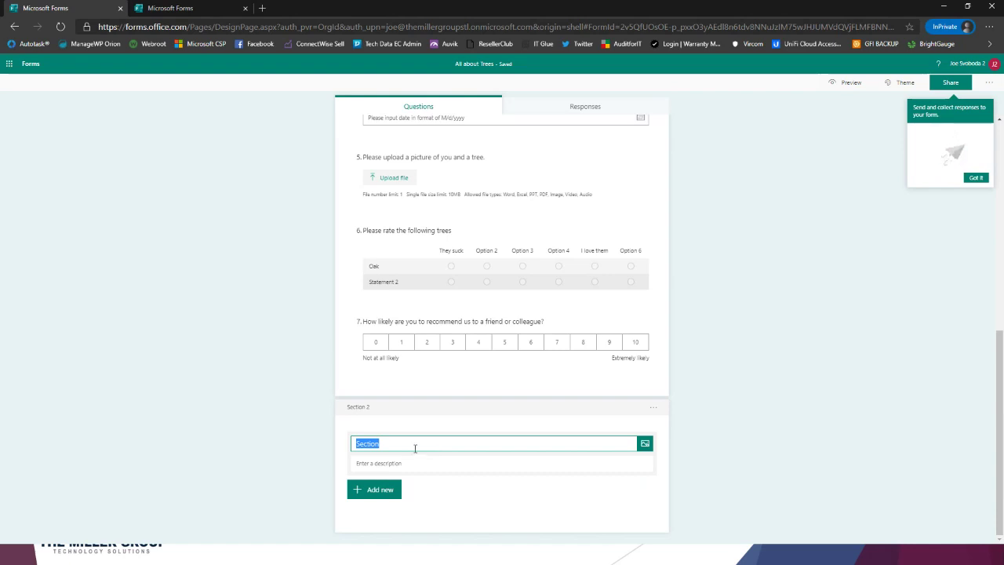
double_click(416, 446)
type("ass")
left_click(388, 488)
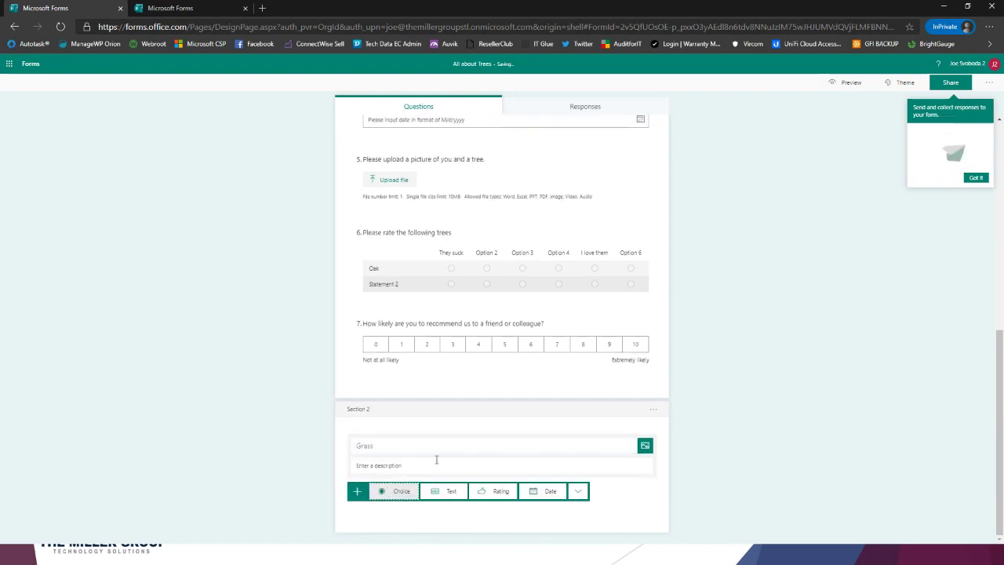
left_click(711, 478)
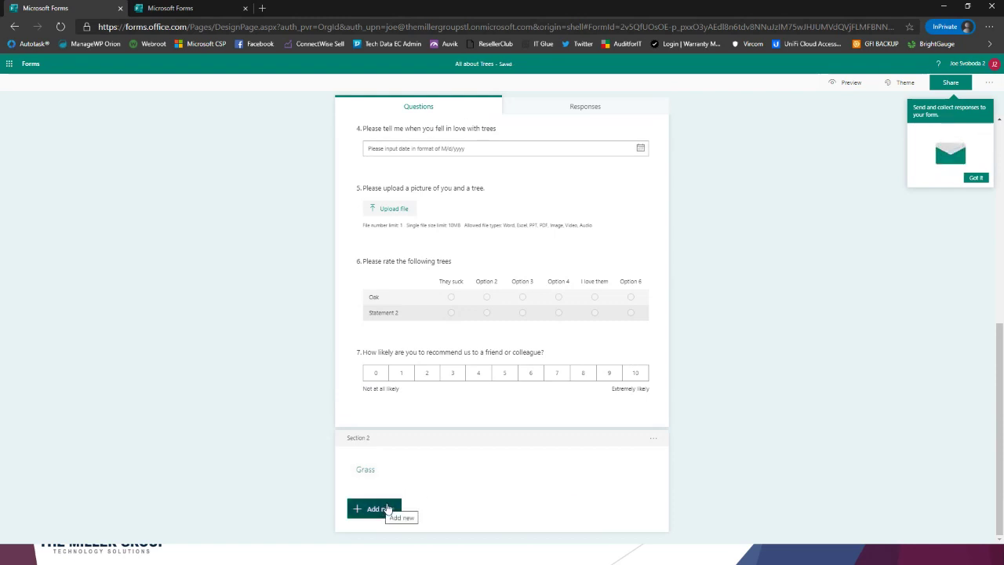
Add a choice question reading "What is your favorite grass" to the Grass section, keeping its default options
scroll(560, 450, "up", 5)
scroll(554, 444, "down", 4)
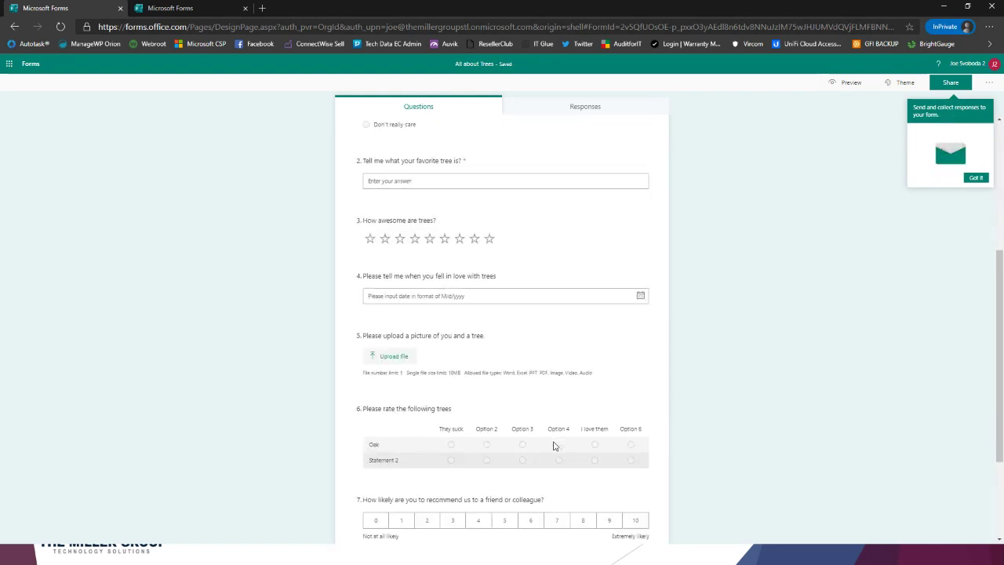
scroll(553, 445, "up", 4)
scroll(554, 447, "down", 1)
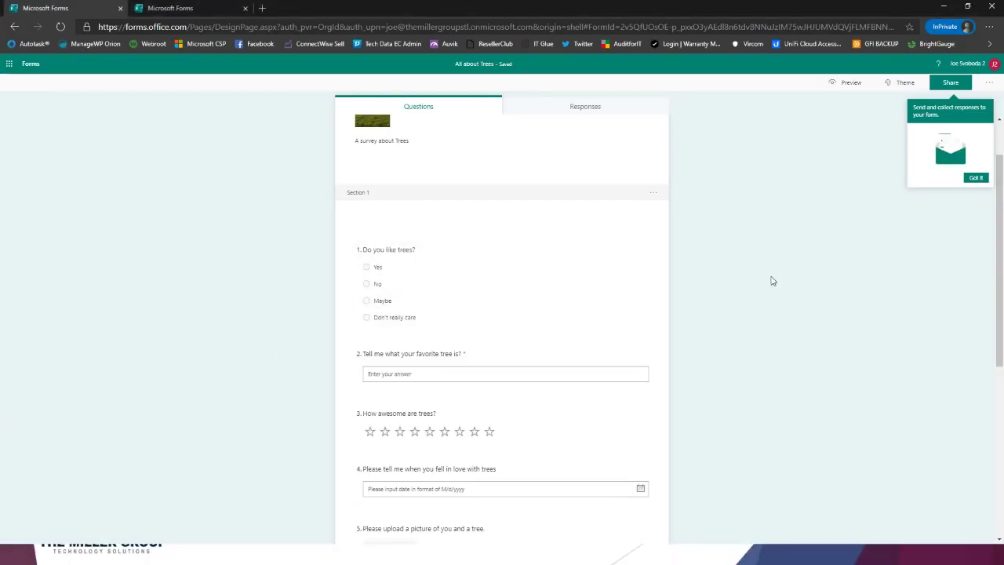
scroll(772, 281, "down", 1)
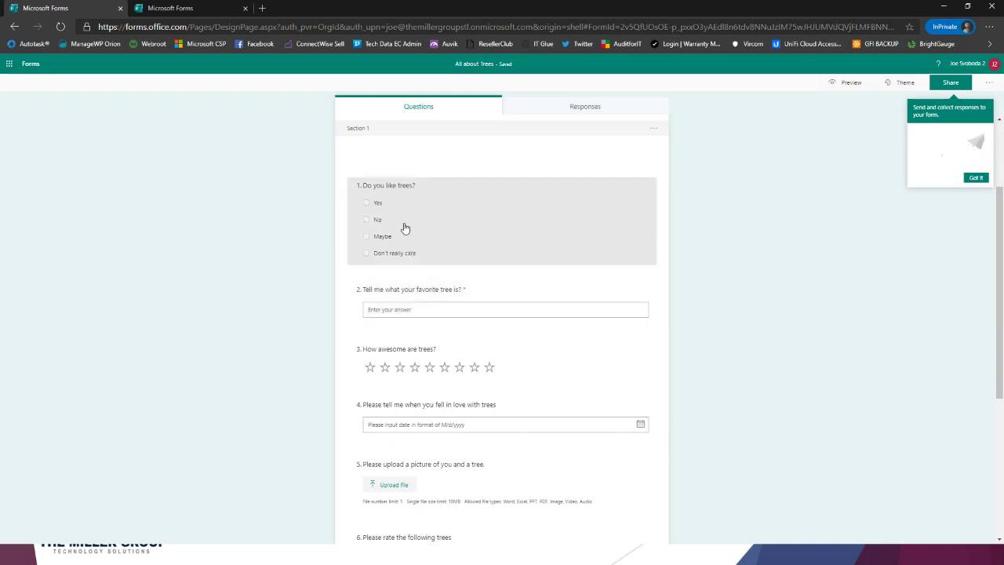
scroll(404, 229, "down", 4)
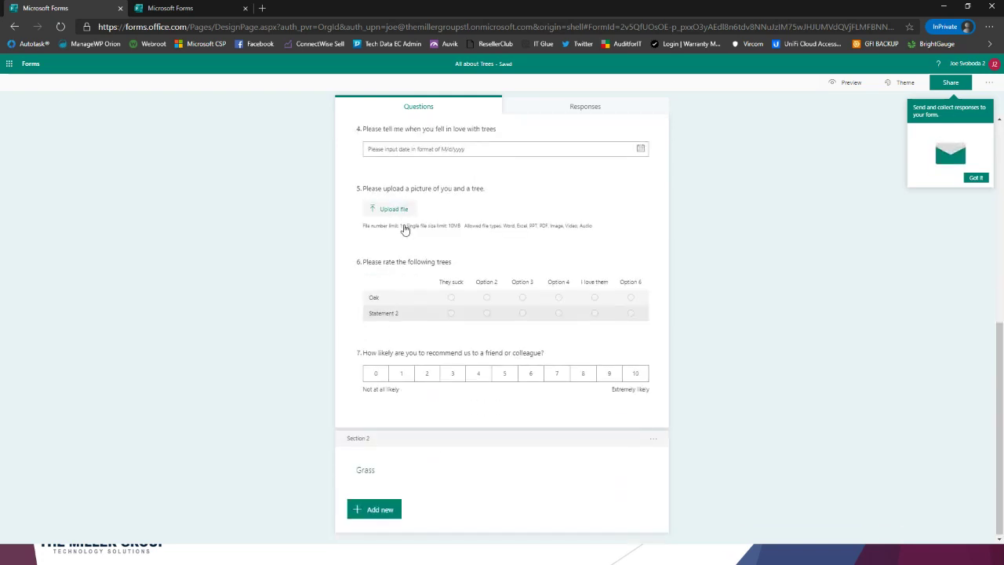
left_click(391, 508)
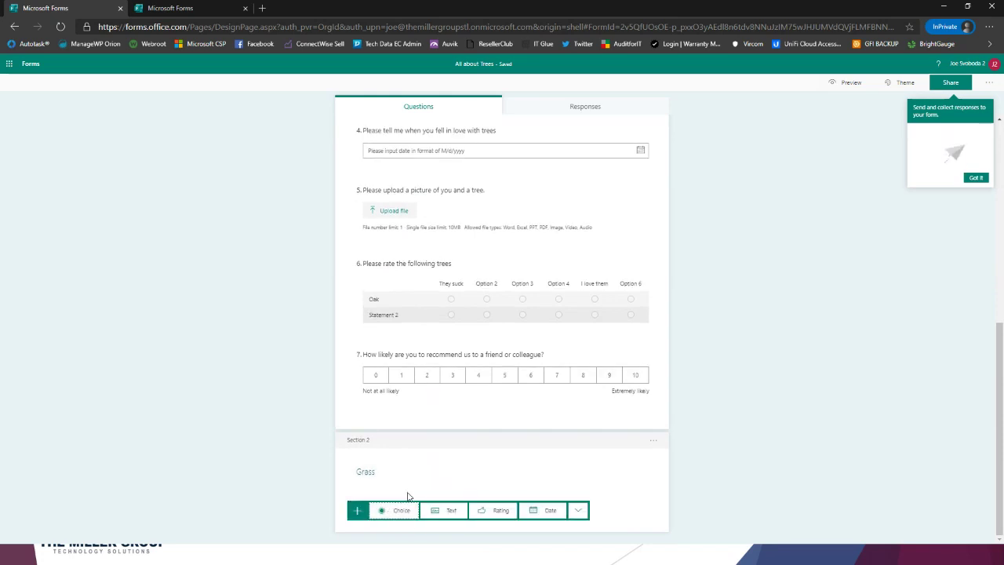
left_click(399, 512)
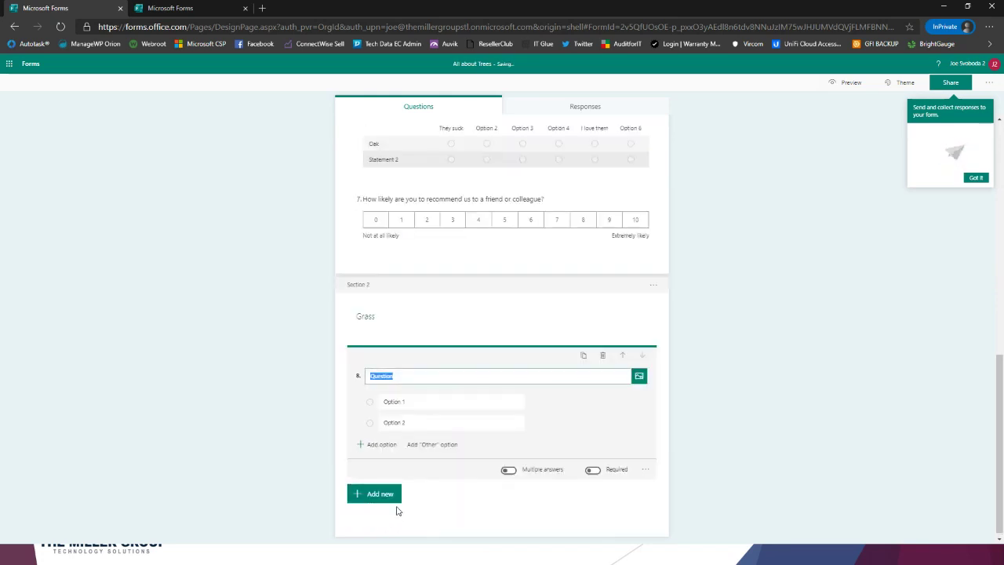
type("What is your favorite grass")
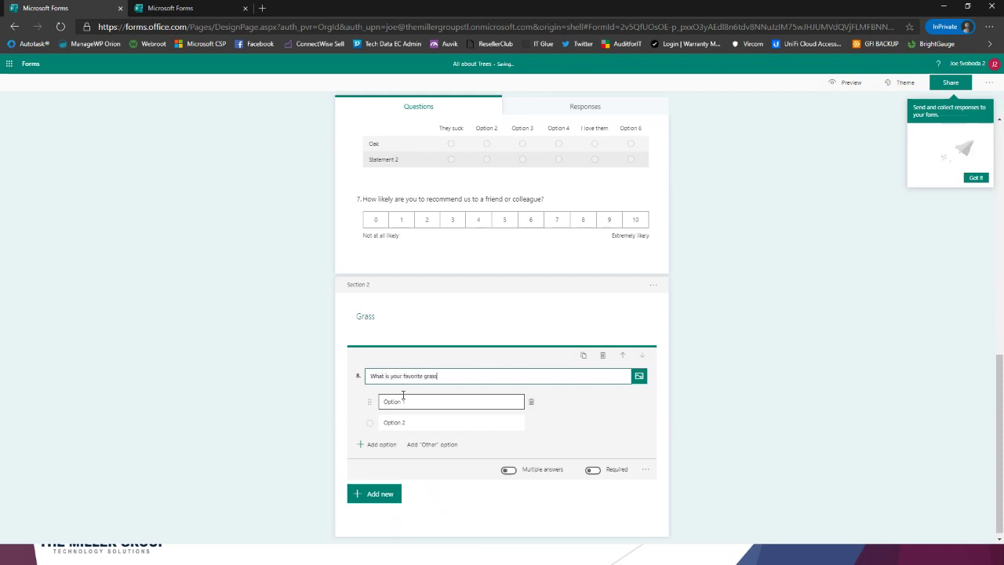
left_click(800, 316)
Add branching to the "Do you like trees?" question, sending Yes answers to question 2, "Tell me what your favorite tree is?"
scroll(773, 298, "up", 10)
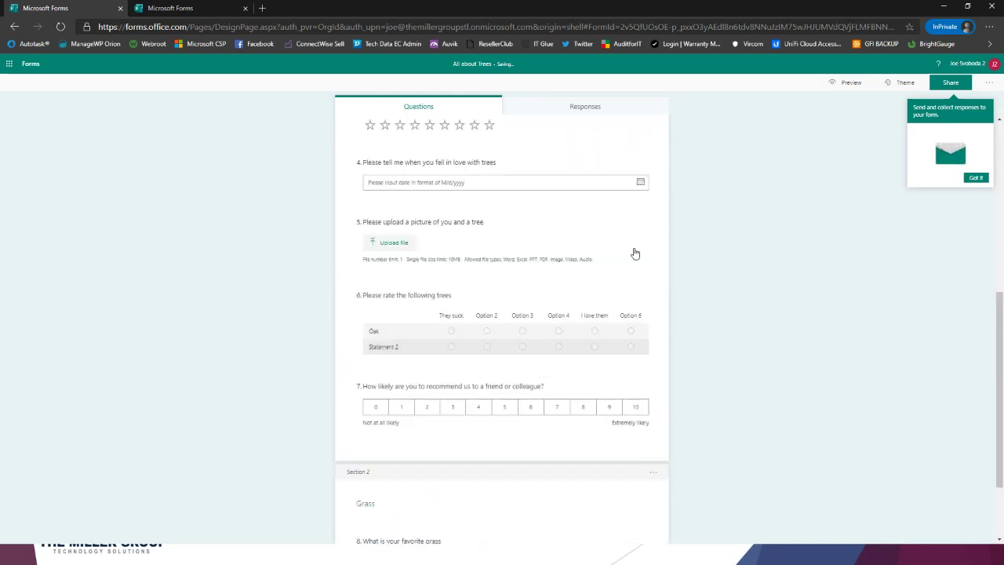
scroll(628, 257, "down", 3)
left_click(502, 168)
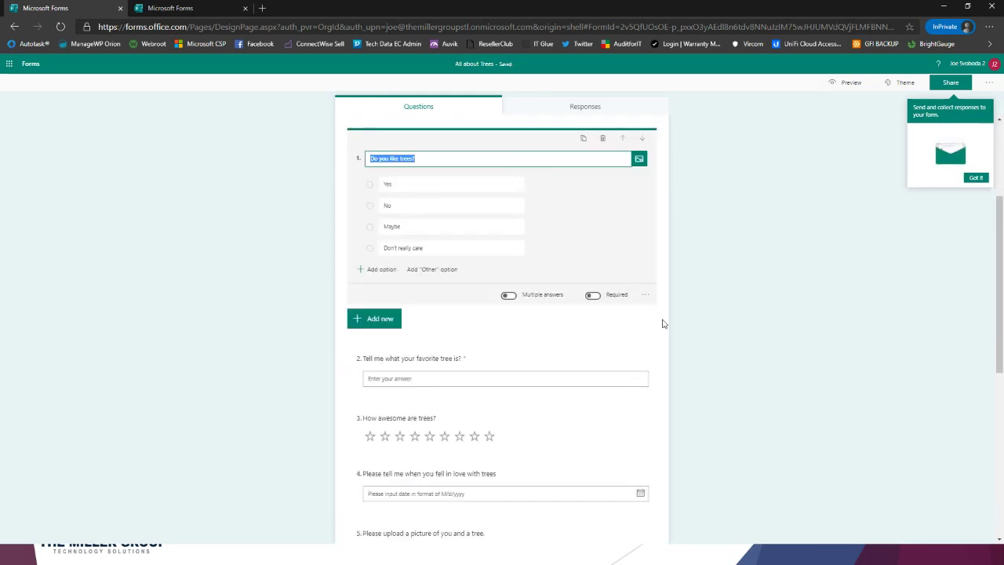
left_click(646, 295)
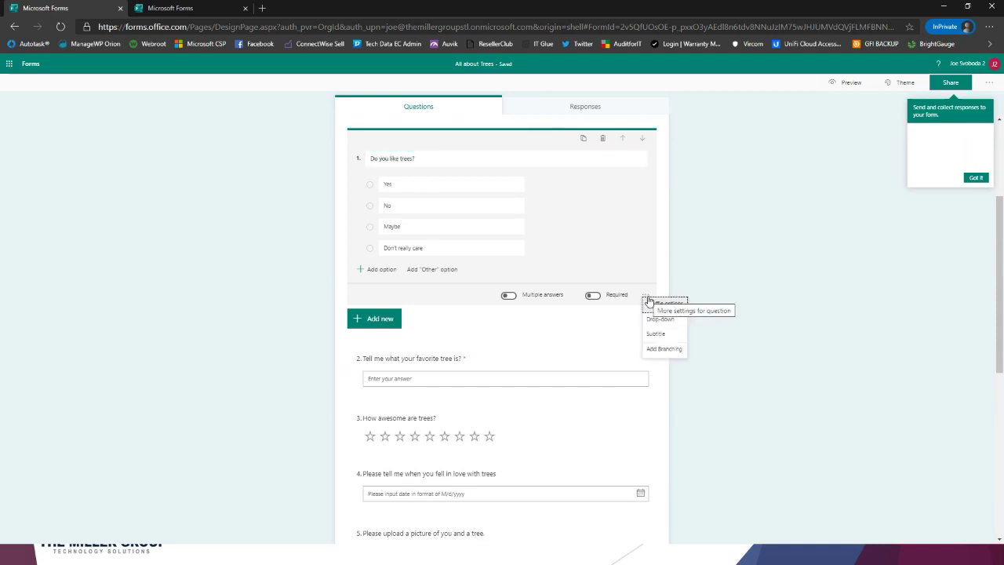
left_click(663, 351)
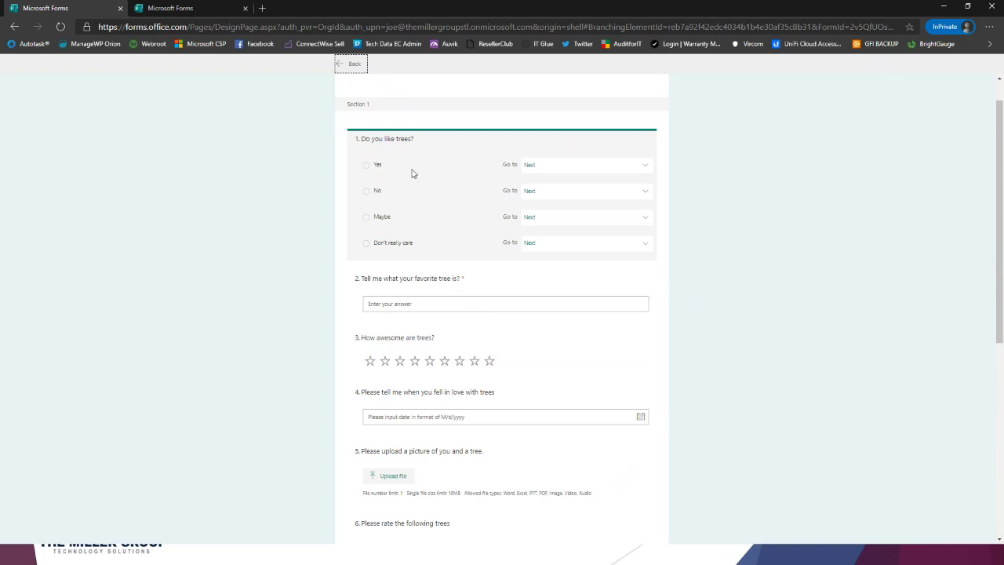
left_click(577, 167)
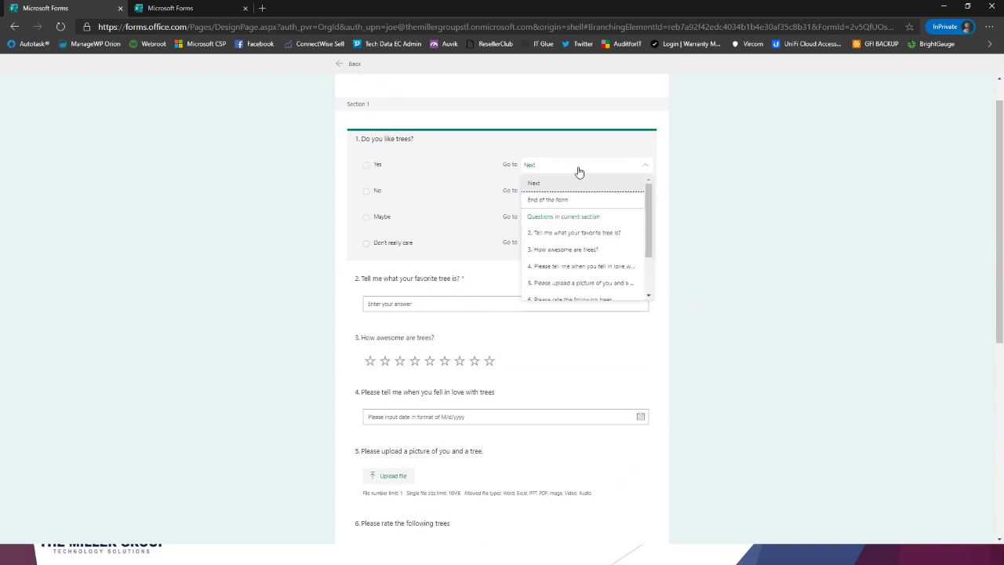
left_click(572, 234)
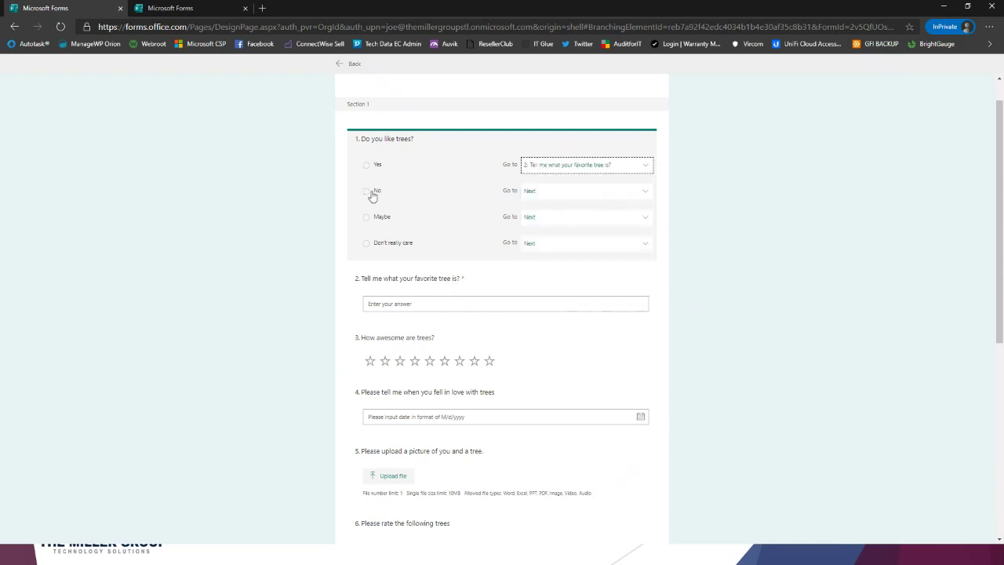
Set the No answer of "Do you like trees?" to branch to Section 2, Grass
left_click(568, 194)
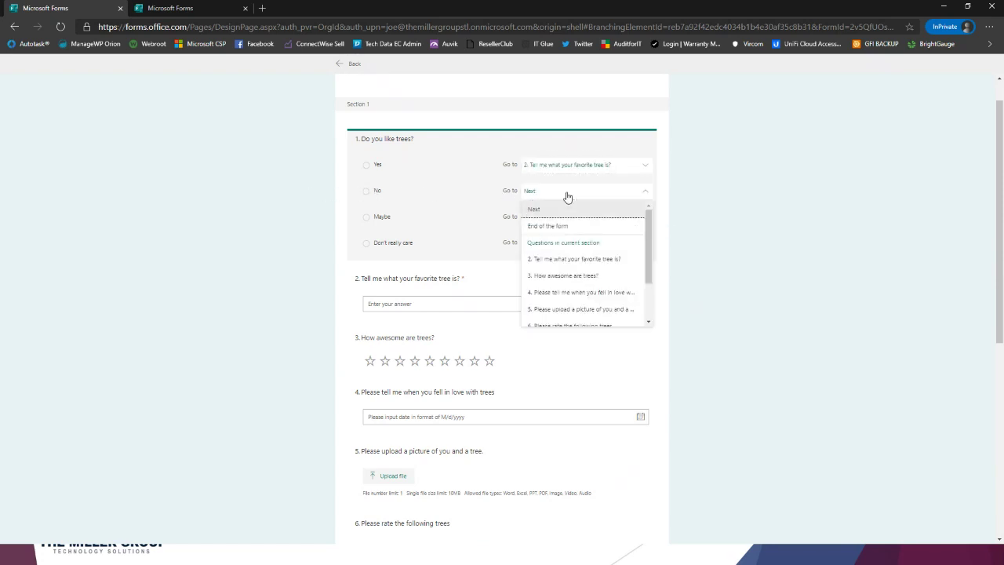
scroll(581, 283, "down", 3)
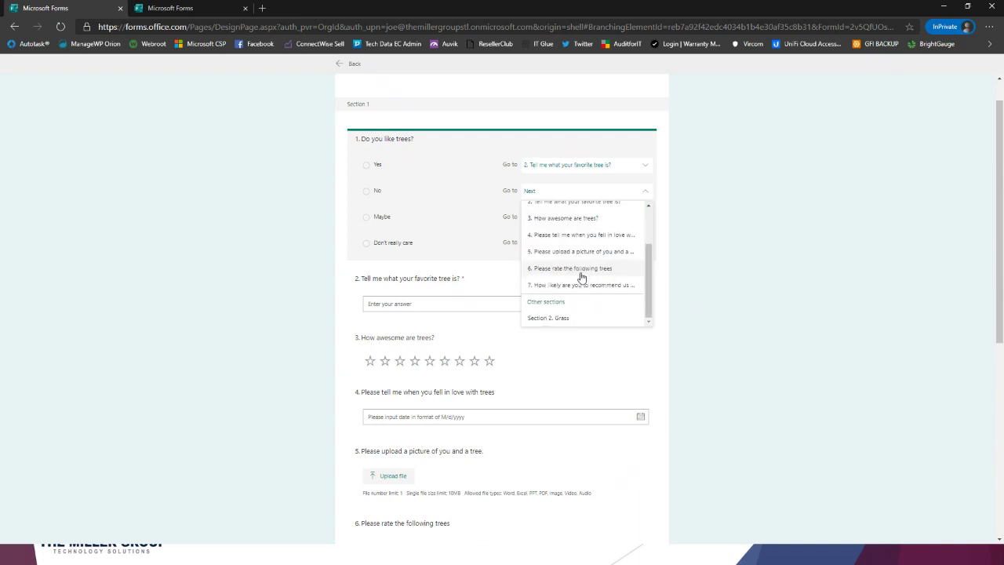
left_click(566, 318)
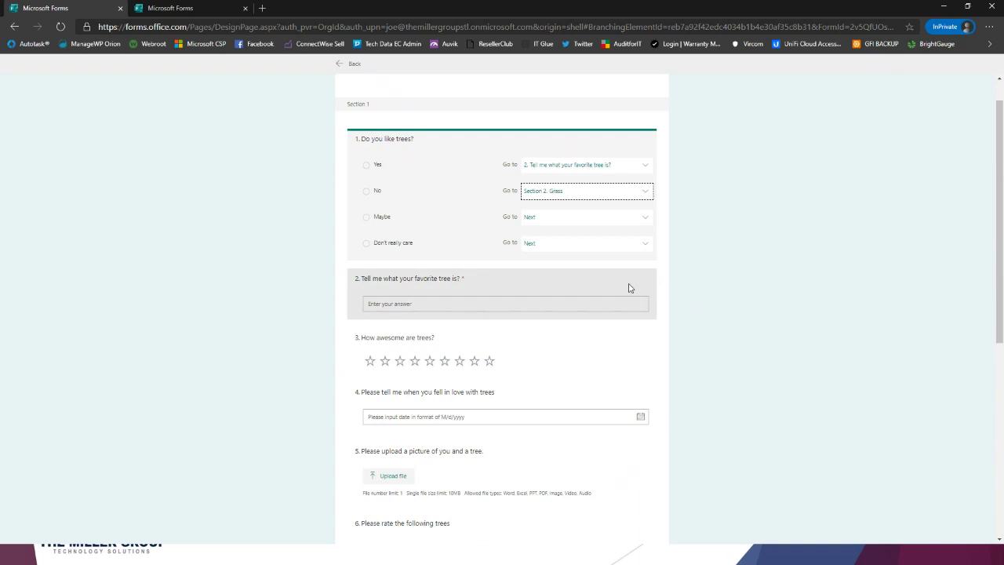
Set the "Don't really care" answer to branch to the end of the form
left_click(416, 251)
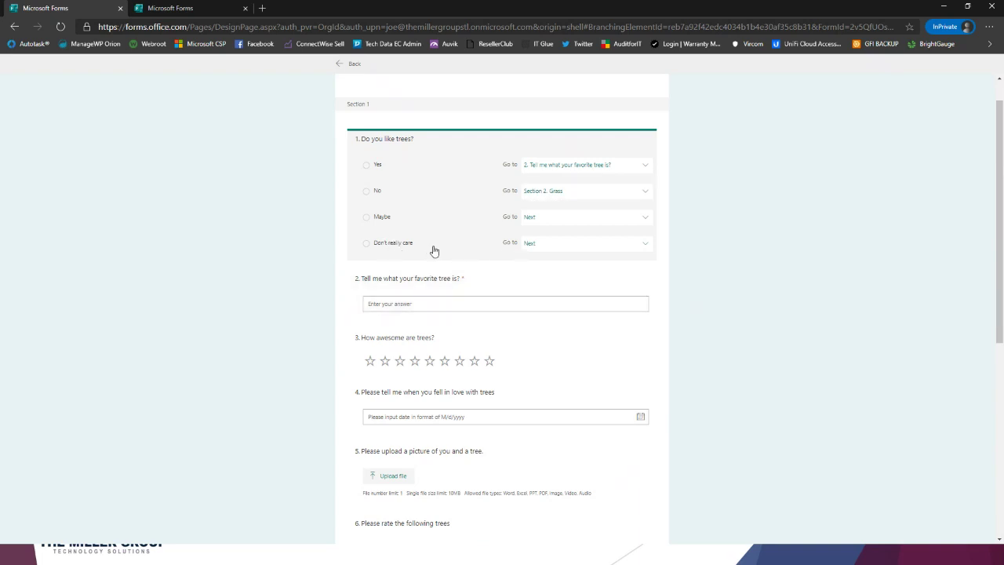
left_click(538, 246)
scroll(567, 305, "down", 2)
scroll(566, 329, "down", 1)
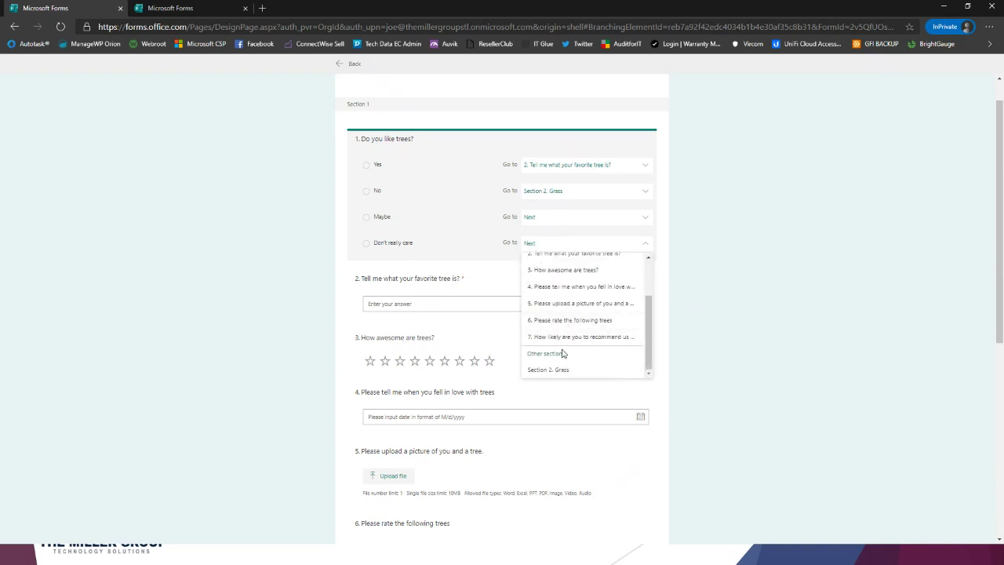
scroll(581, 353, "up", 3)
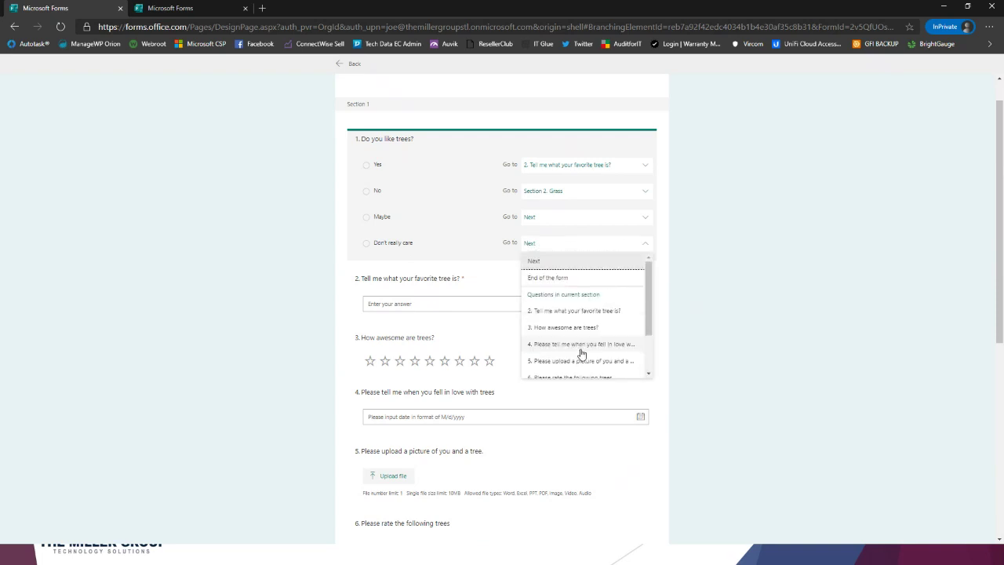
left_click(563, 280)
left_click(720, 328)
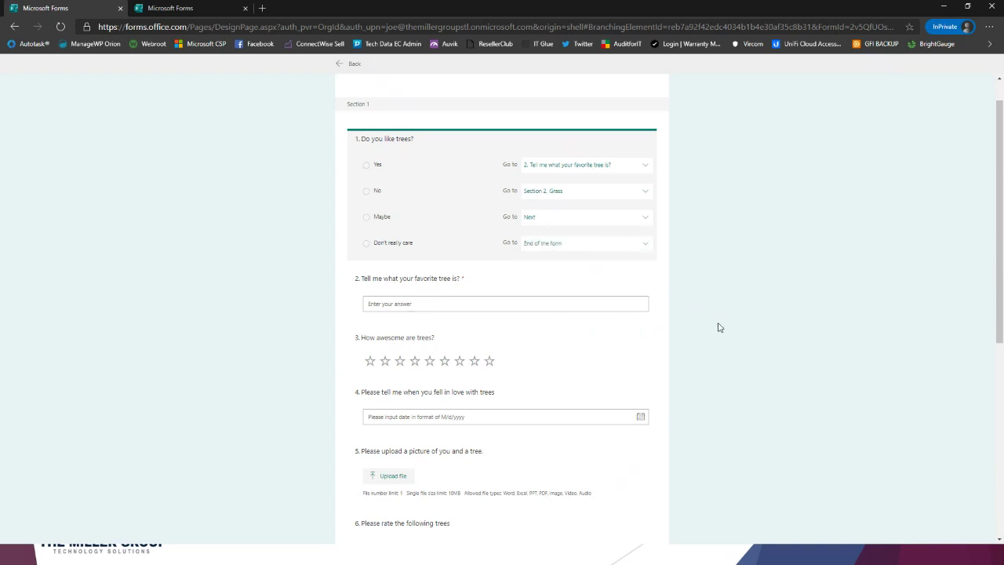
Review the branching options across both sections and return to the form's question editor
scroll(718, 327, "down", 5)
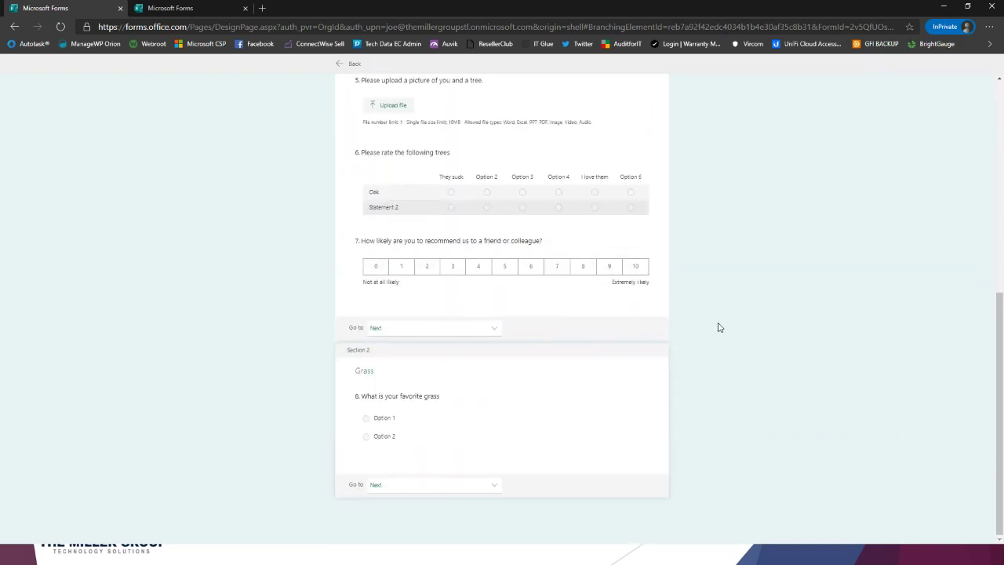
scroll(715, 324, "up", 3)
scroll(715, 324, "up", 3)
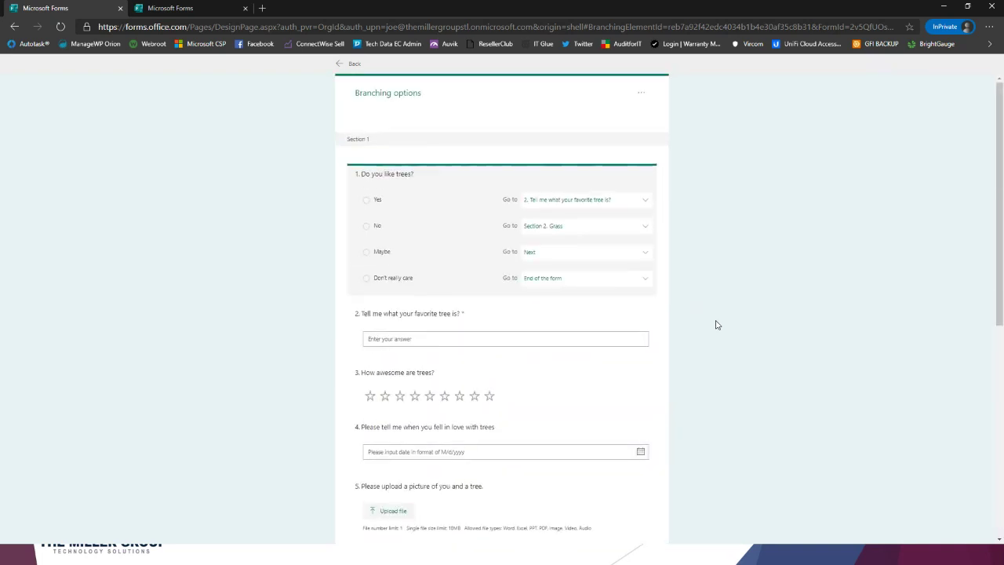
left_click(350, 65)
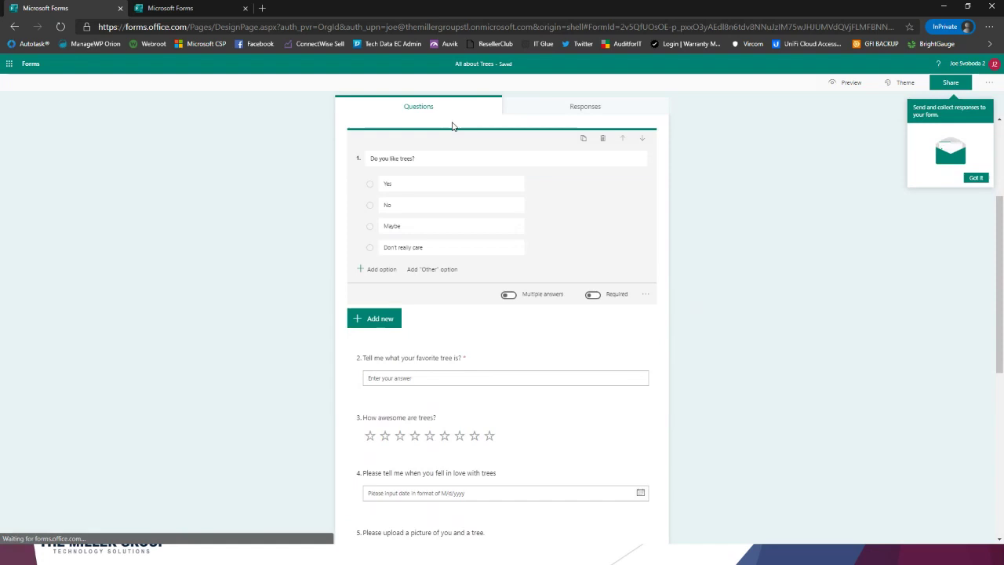
left_click(742, 238)
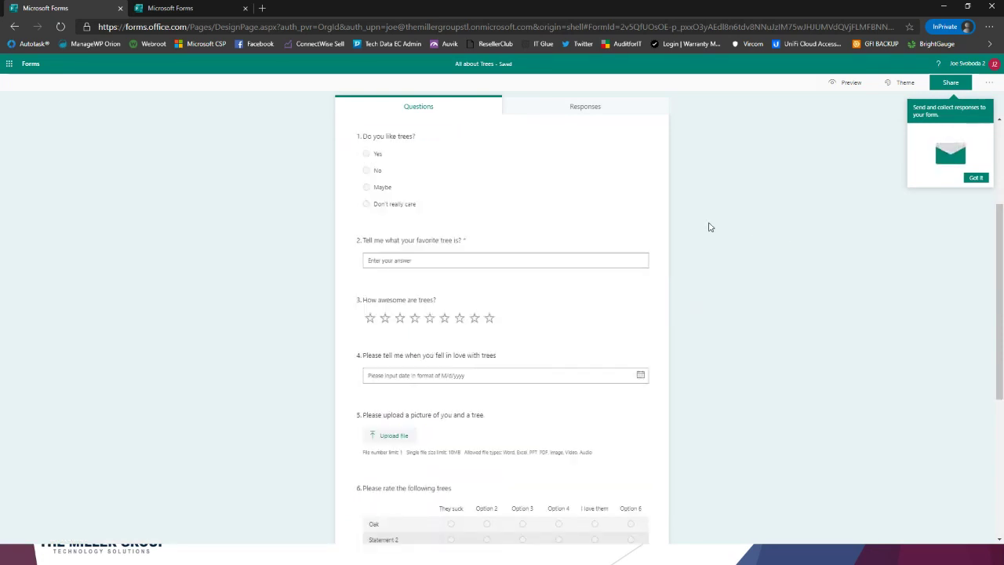
Look over the form's questions and the available themes, and close the theme choices without applying one
scroll(504, 185, "down", 3)
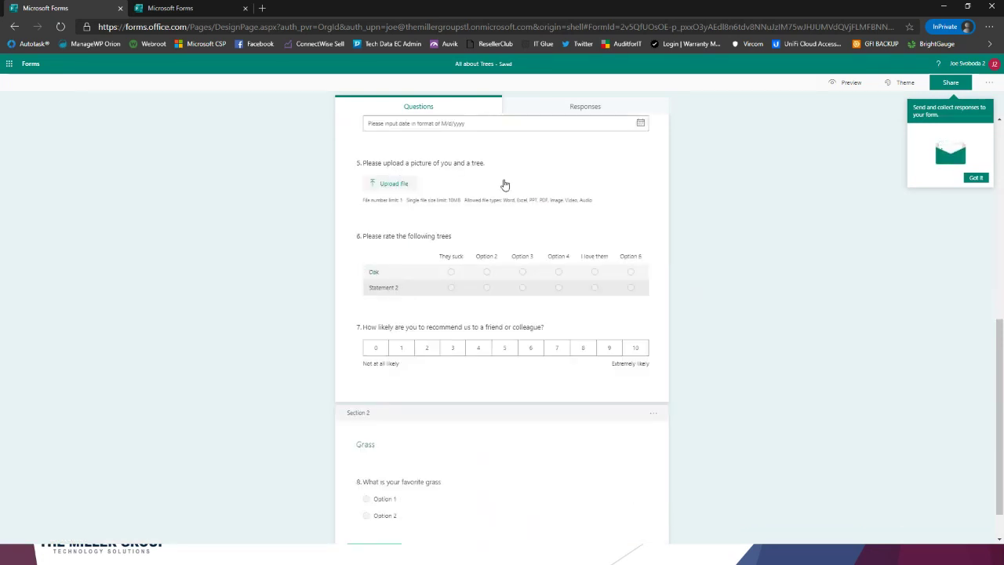
scroll(505, 185, "down", 1)
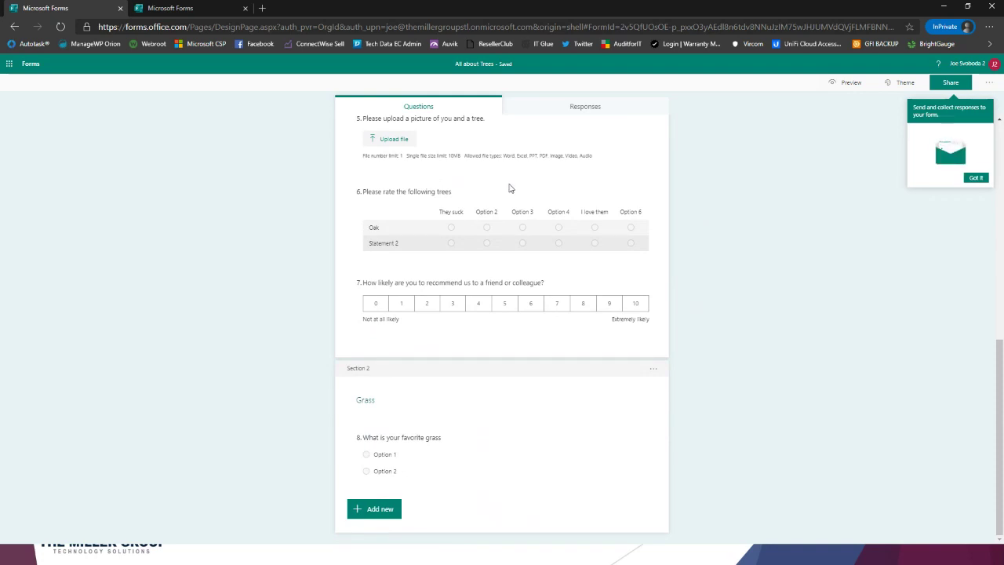
scroll(547, 207, "up", 10)
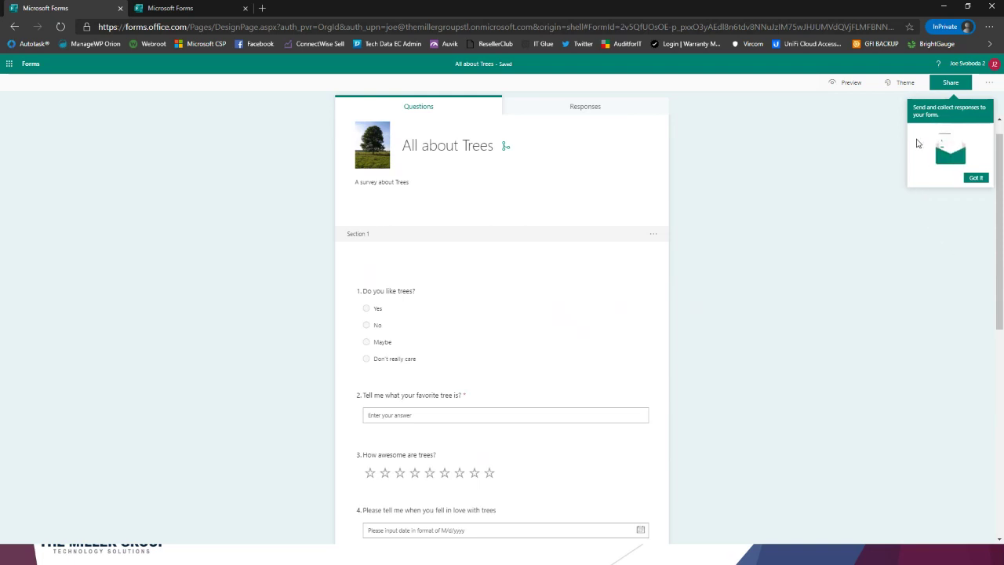
left_click(901, 85)
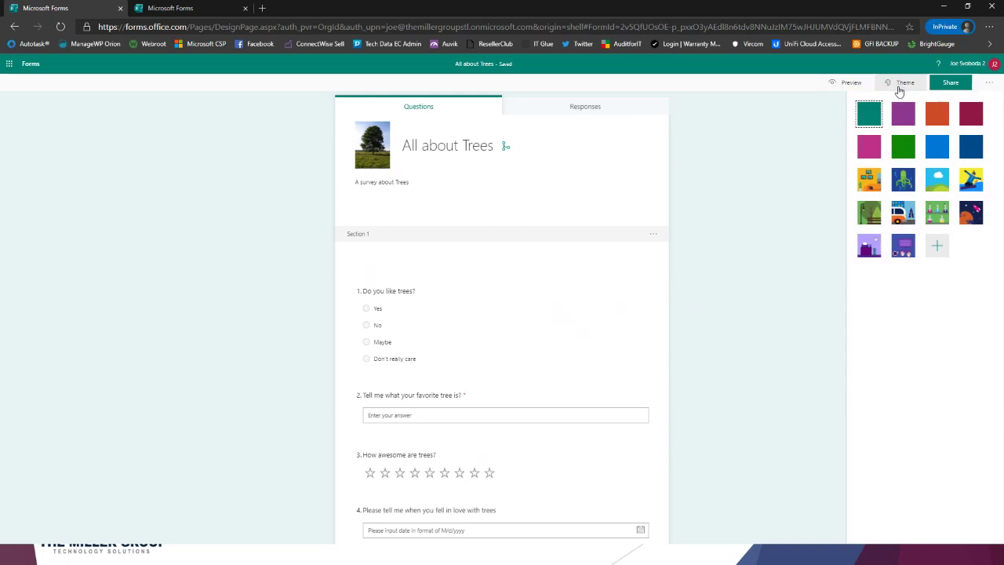
left_click(949, 82)
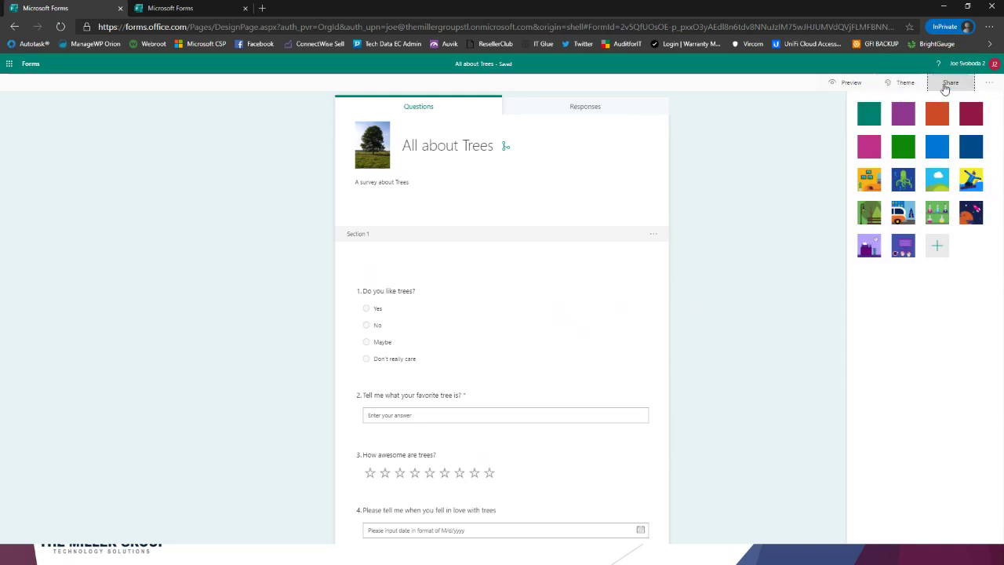
left_click(807, 157)
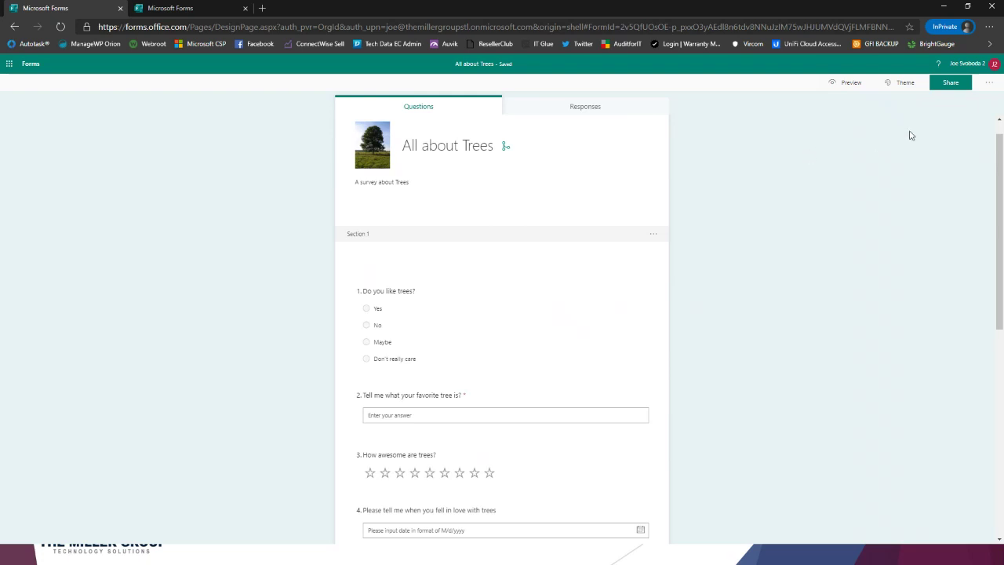
Try out the plain purple, home office and purple desk office themes on the form
left_click(950, 88)
left_click(902, 82)
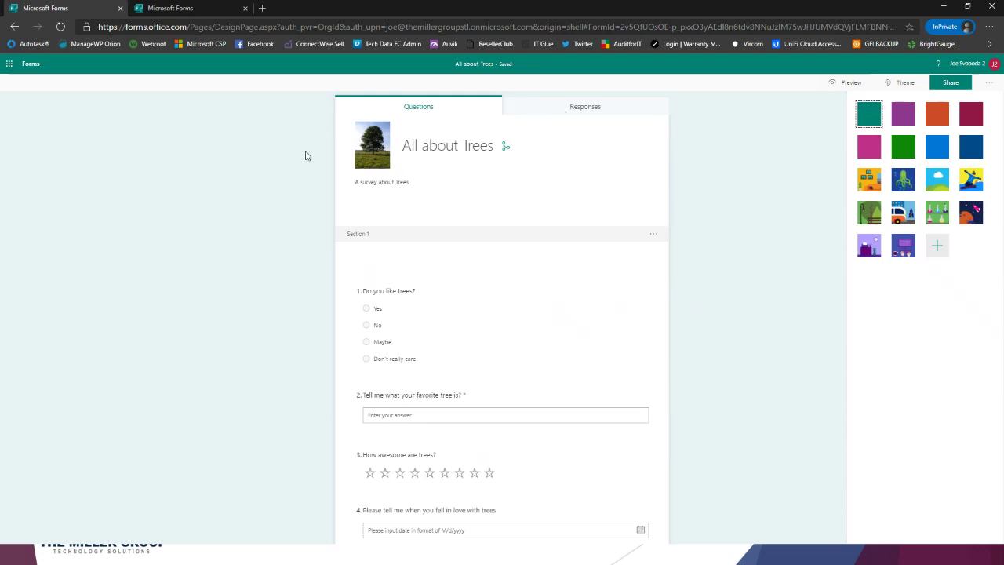
left_click(877, 119)
left_click(898, 117)
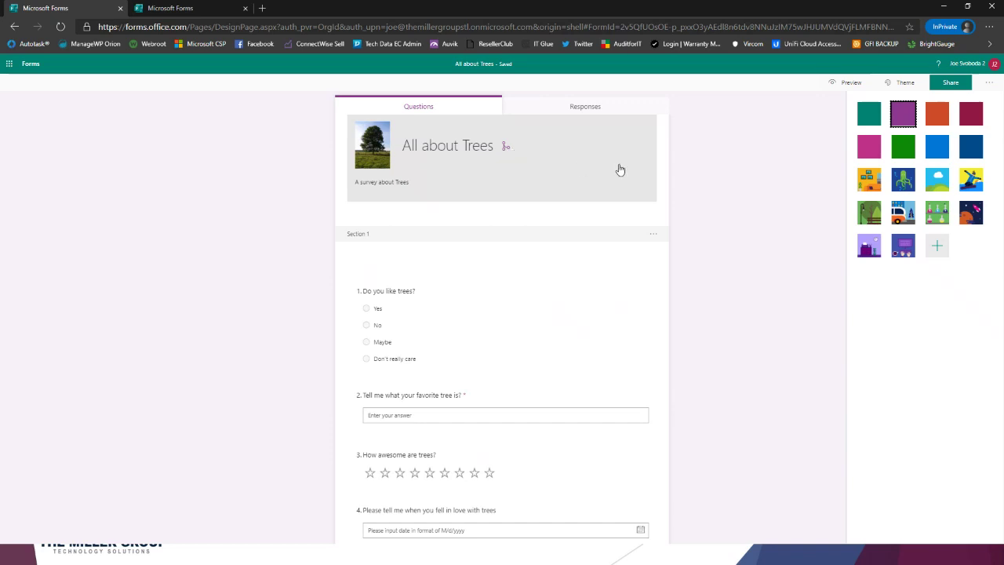
left_click(876, 183)
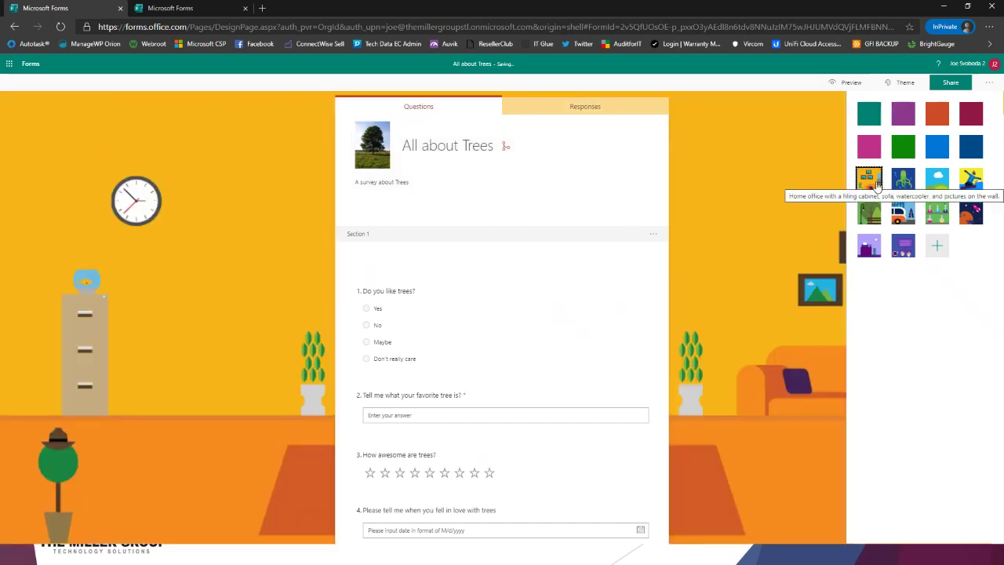
left_click(869, 247)
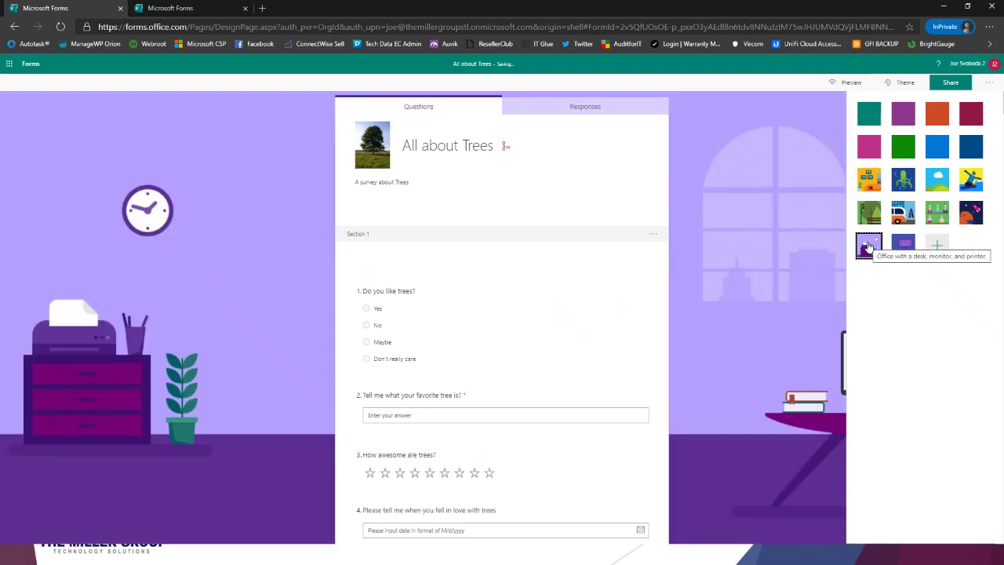
Create a custom theme using the thick-branched tree photo from the Bing image search for "tree" as its background
left_click(935, 245)
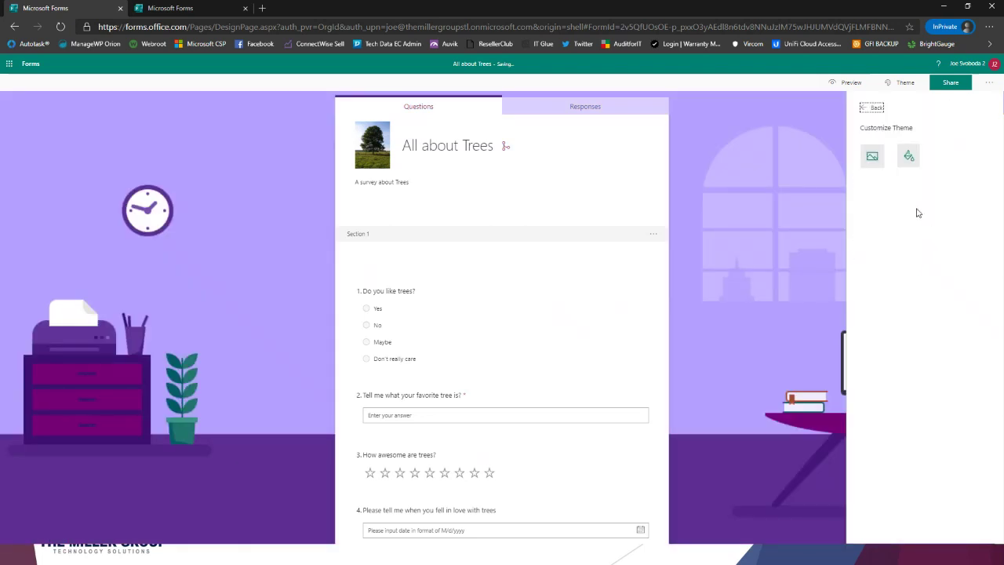
left_click(908, 159)
left_click(873, 161)
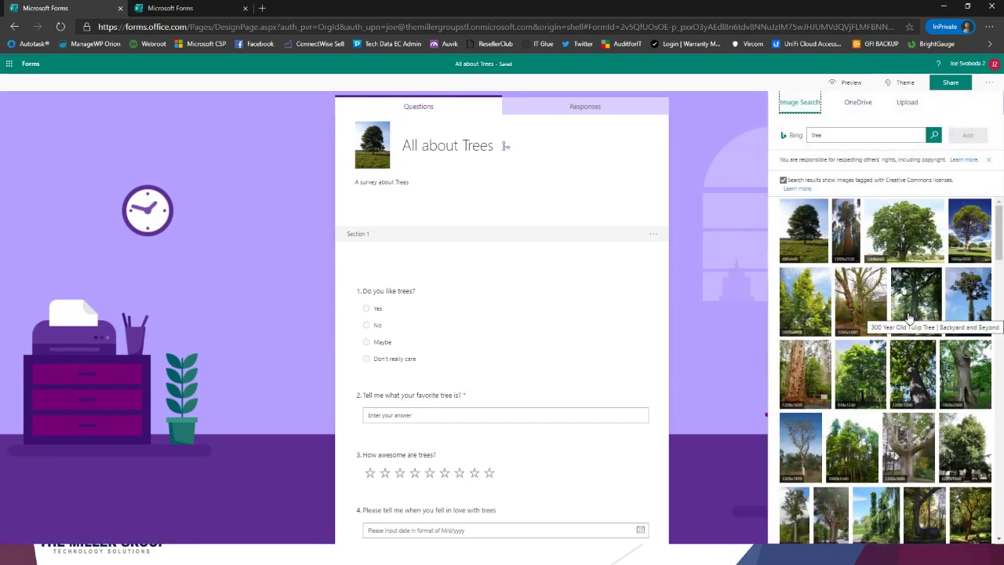
left_click(904, 438)
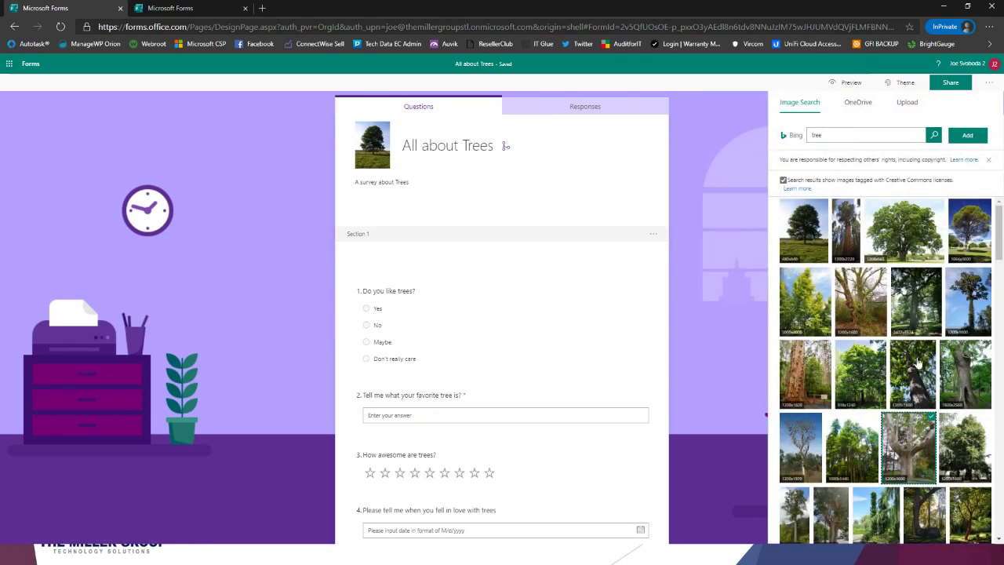
left_click(968, 135)
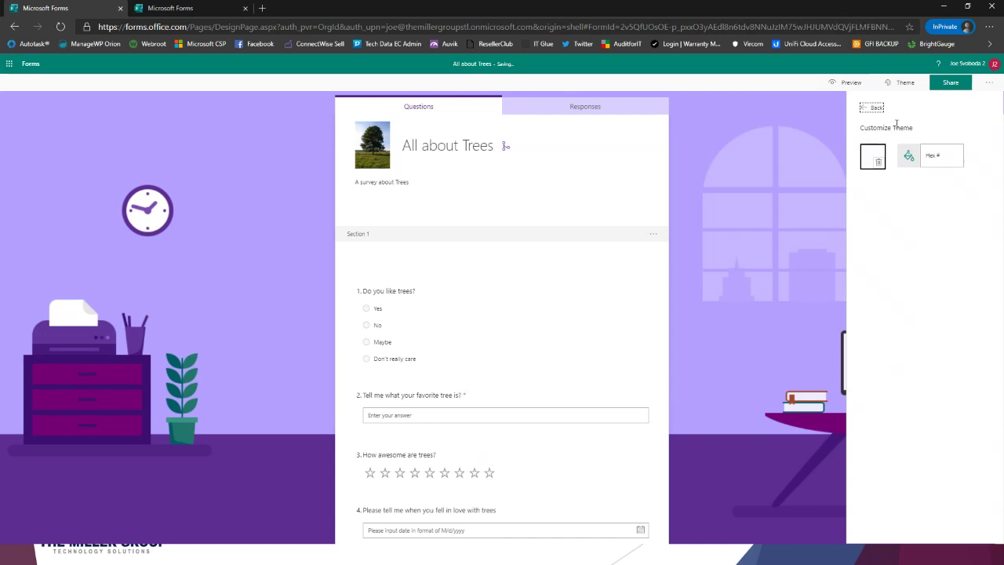
left_click(871, 157)
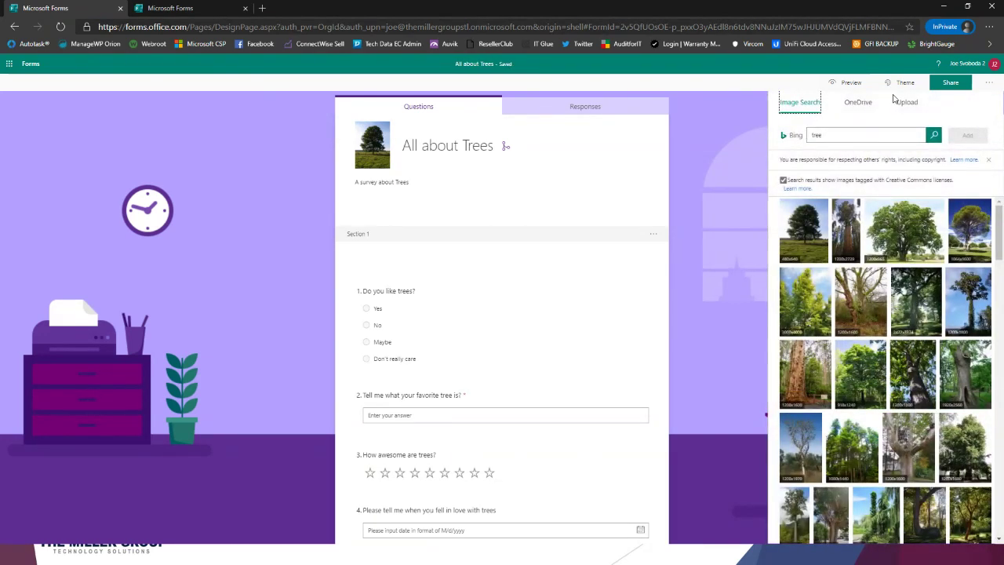
left_click(901, 87)
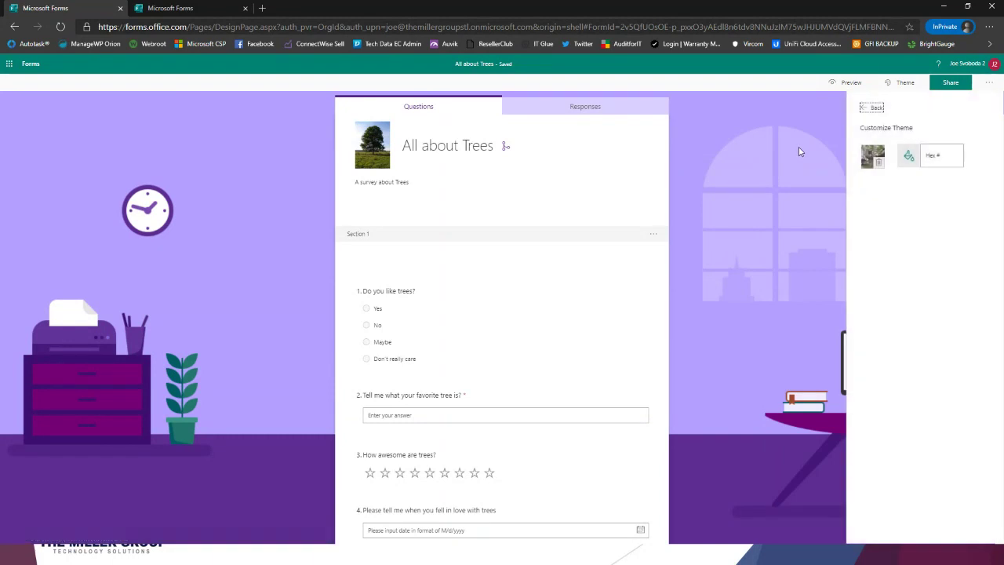
left_click(869, 153)
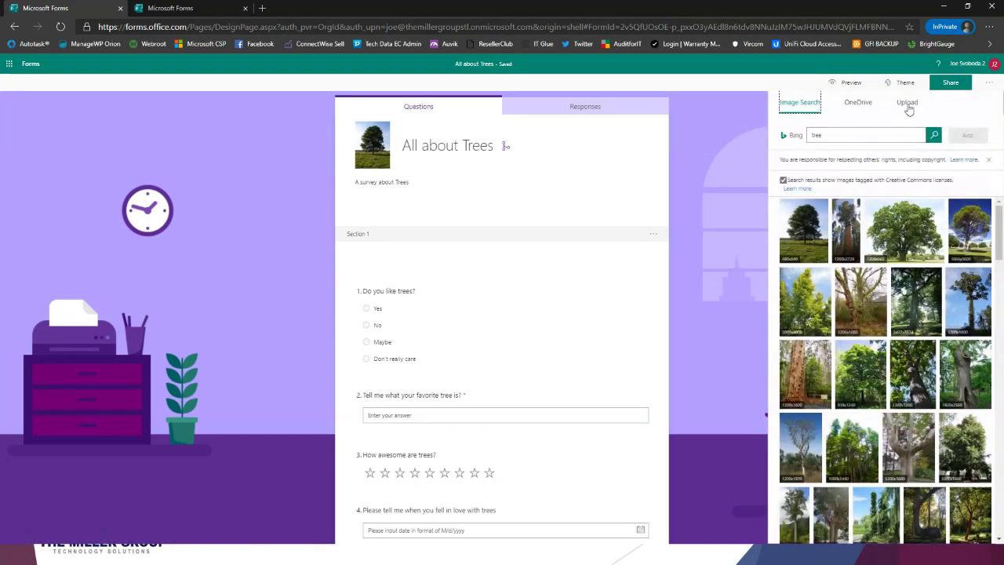
left_click(903, 83)
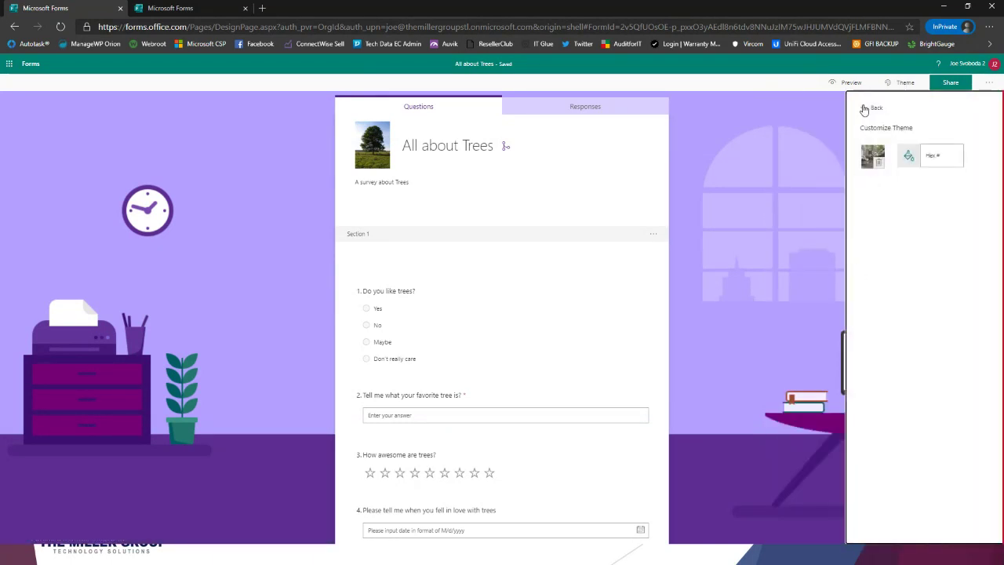
Apply the custom tree photo theme to the form and close the theme choices
left_click(866, 108)
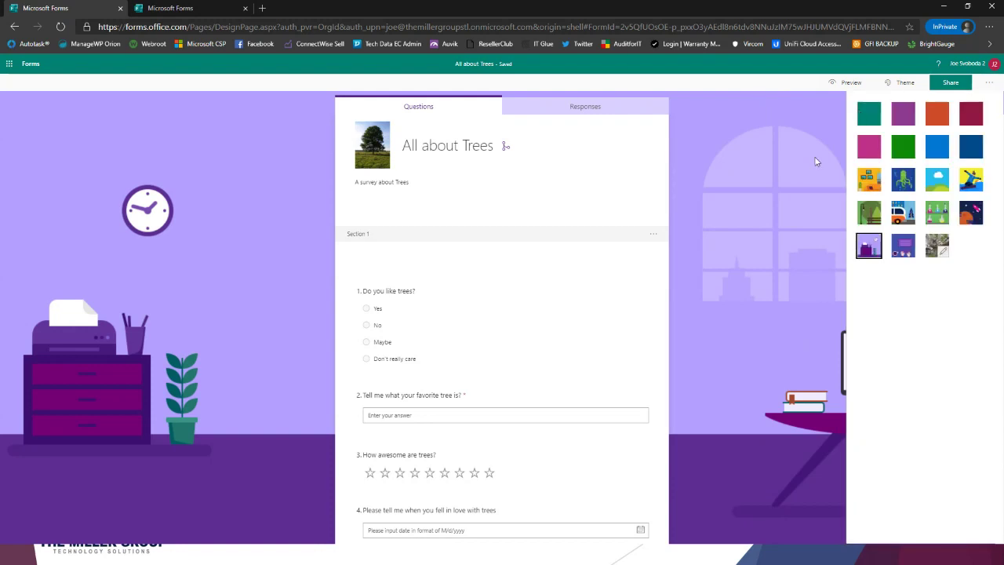
left_click(933, 245)
left_click(809, 244)
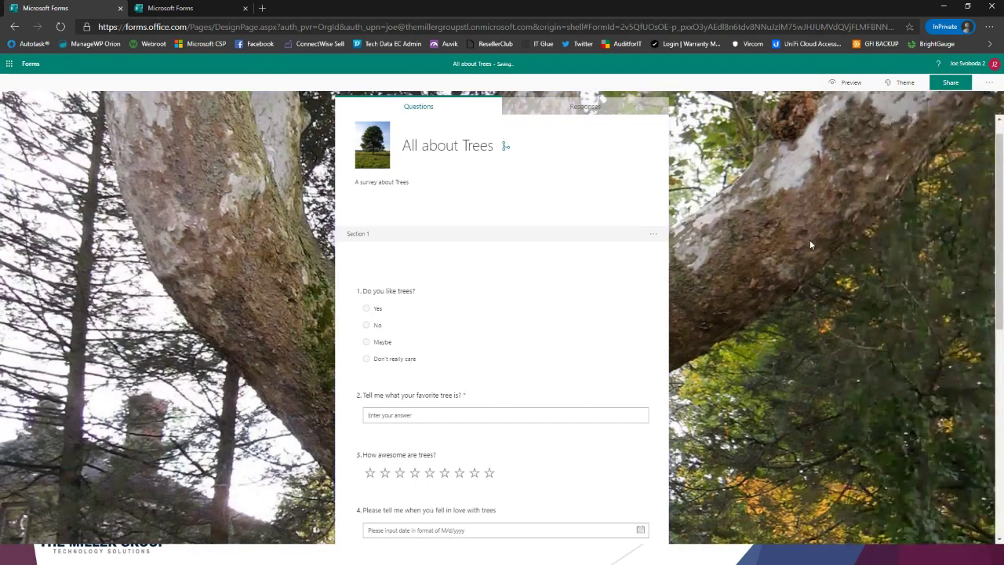
Preview the form in the mobile layout, look through it, and return to the computer layout
left_click(851, 84)
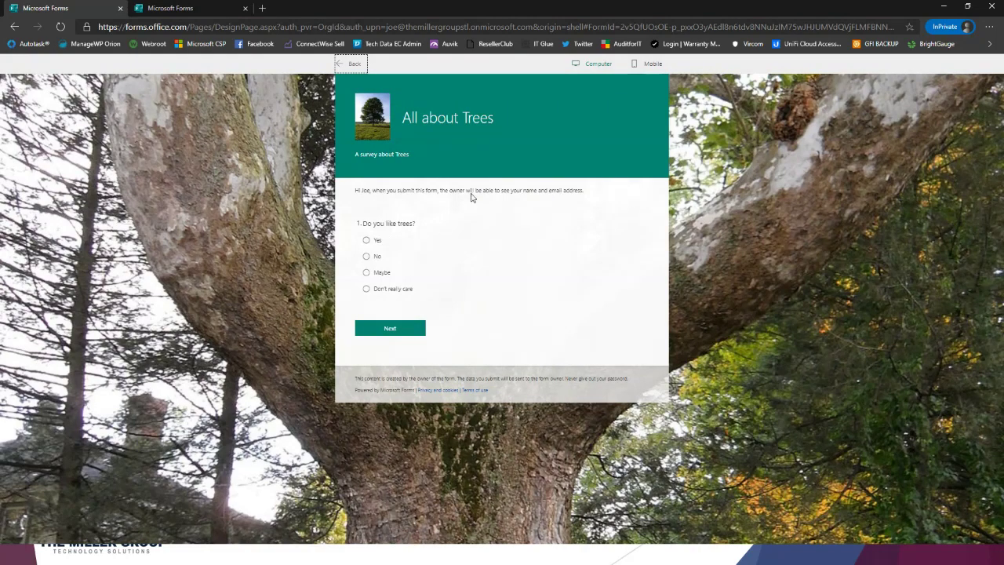
left_click(636, 67)
scroll(538, 174, "down", 2)
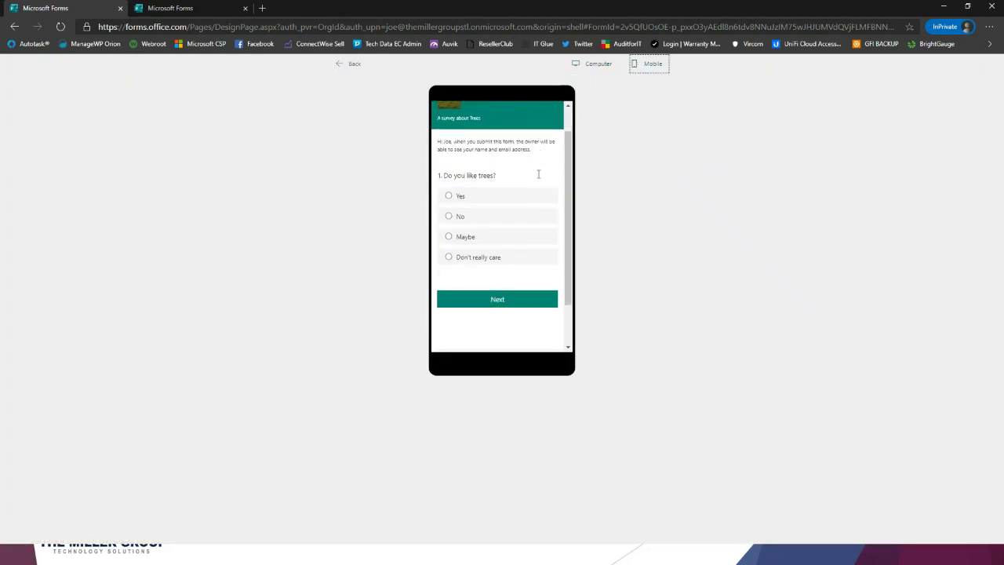
scroll(538, 174, "down", 2)
scroll(538, 174, "up", 4)
scroll(538, 174, "down", 1)
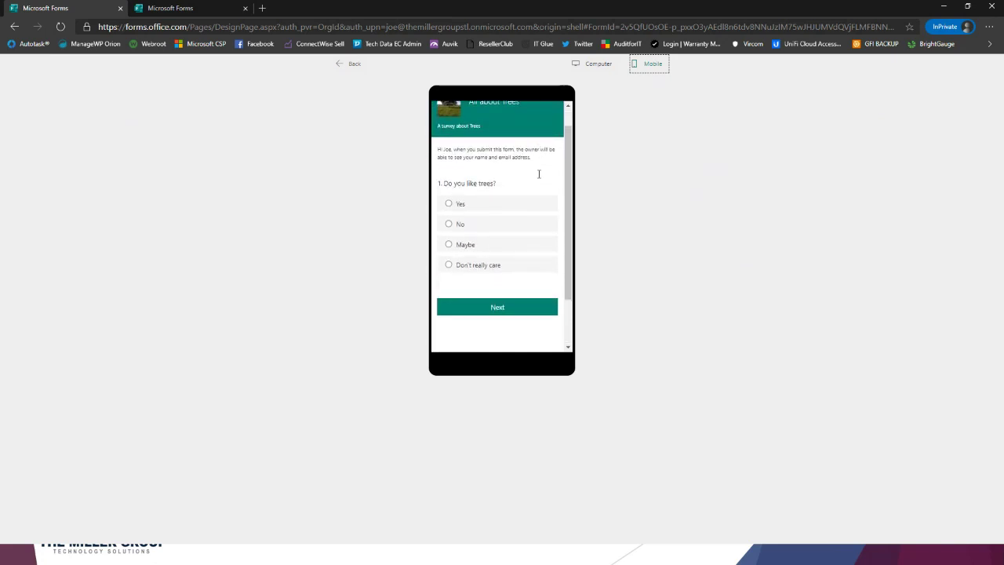
scroll(549, 157, "up", 1)
left_click(599, 68)
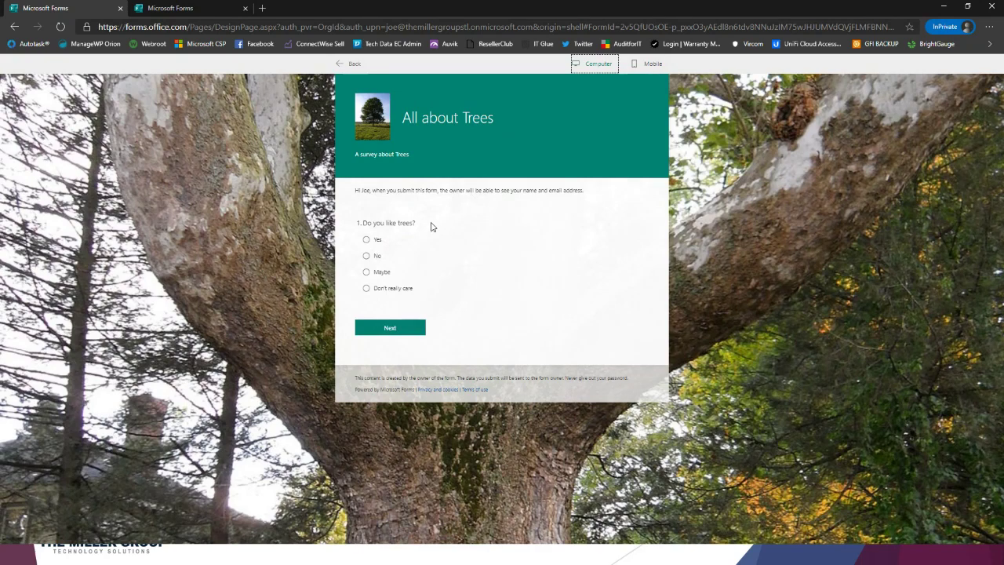
Test the branching in the preview by answering No to "Do you like trees?", and go back to the first question
left_click(366, 256)
left_click(399, 330)
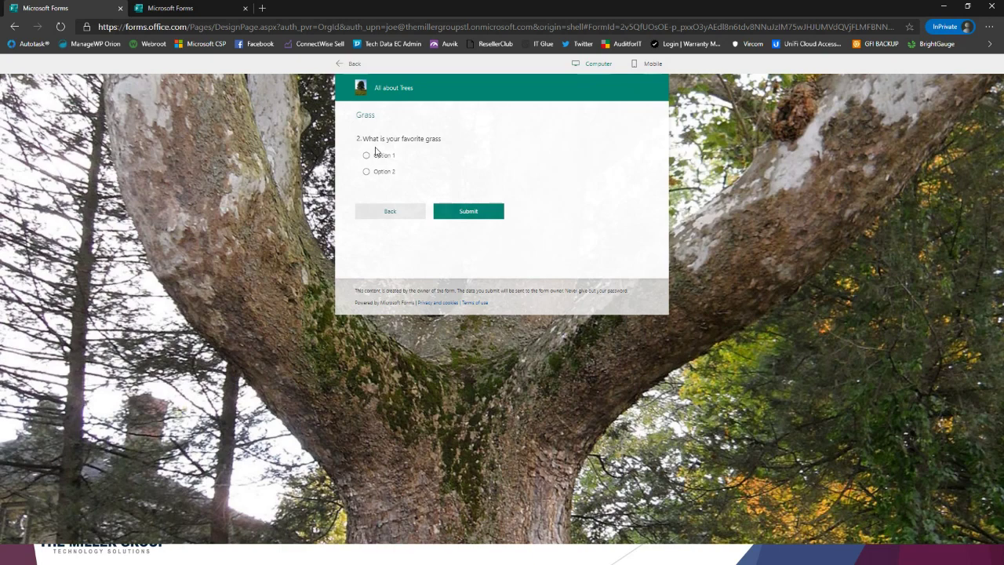
left_click(396, 210)
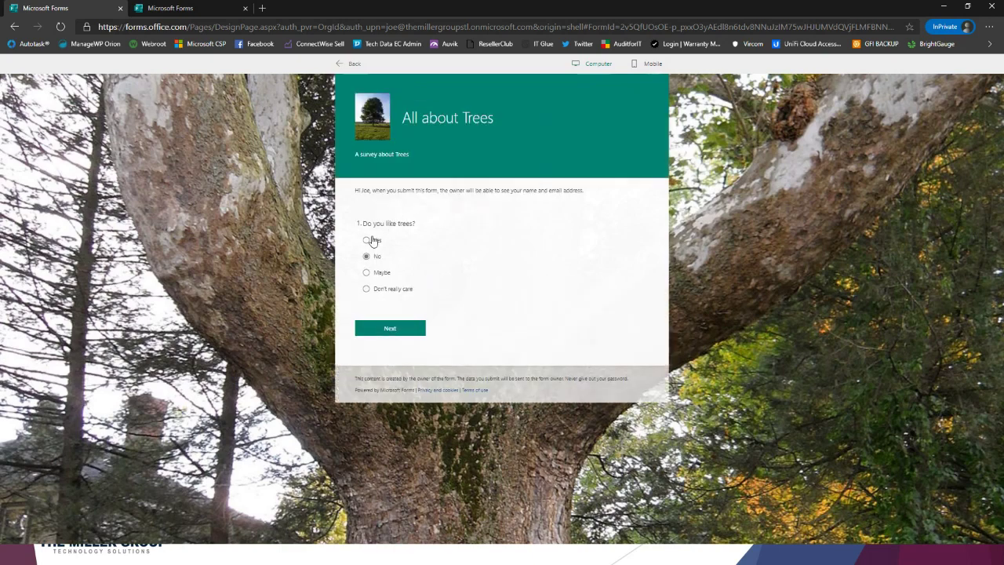
Answer Yes to "Do you like trees?", look through the follow-up questions, and leave the preview for the editor
left_click(366, 240)
scroll(426, 274, "down", 3)
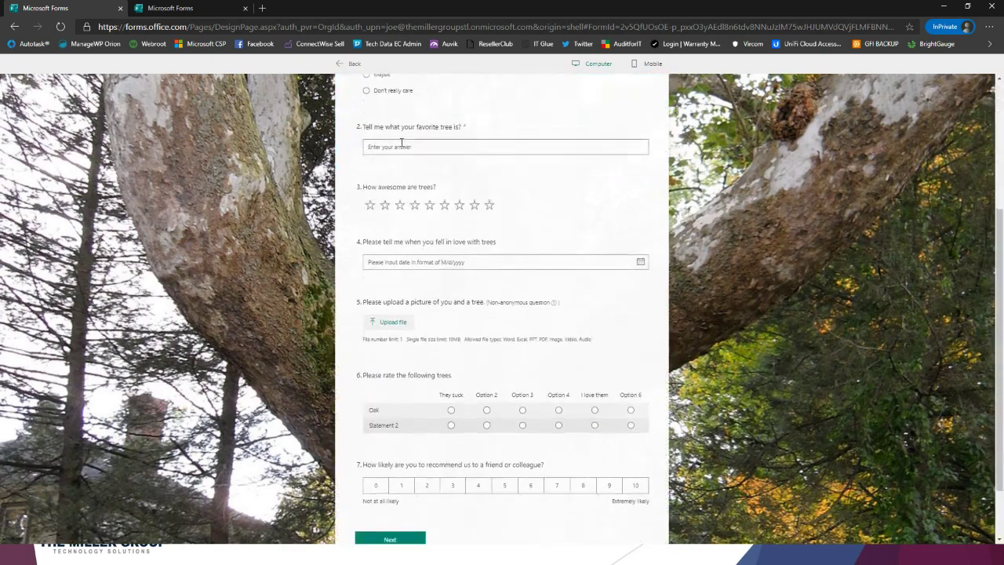
scroll(409, 213, "down", 2)
scroll(409, 213, "up", 1)
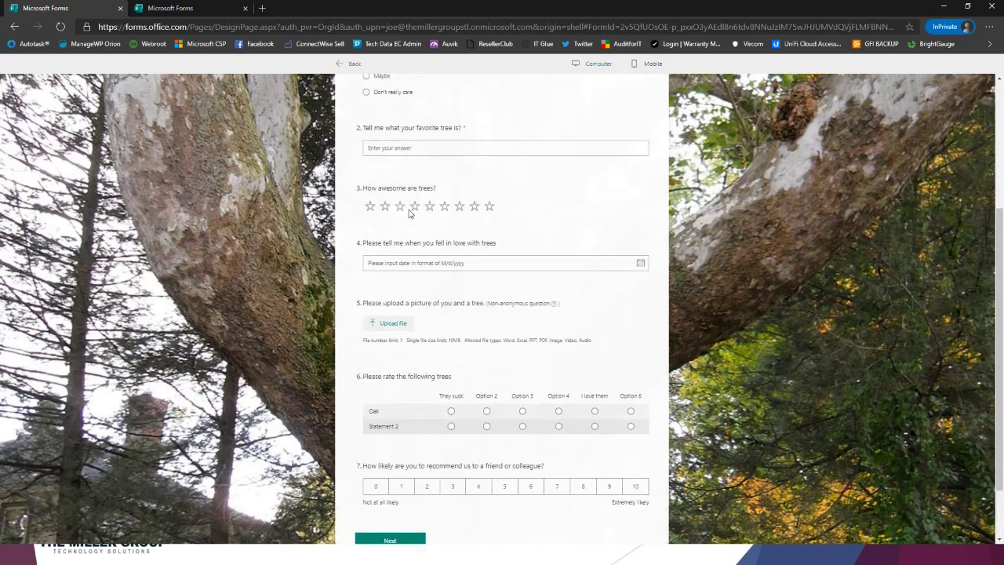
scroll(408, 213, "up", 1)
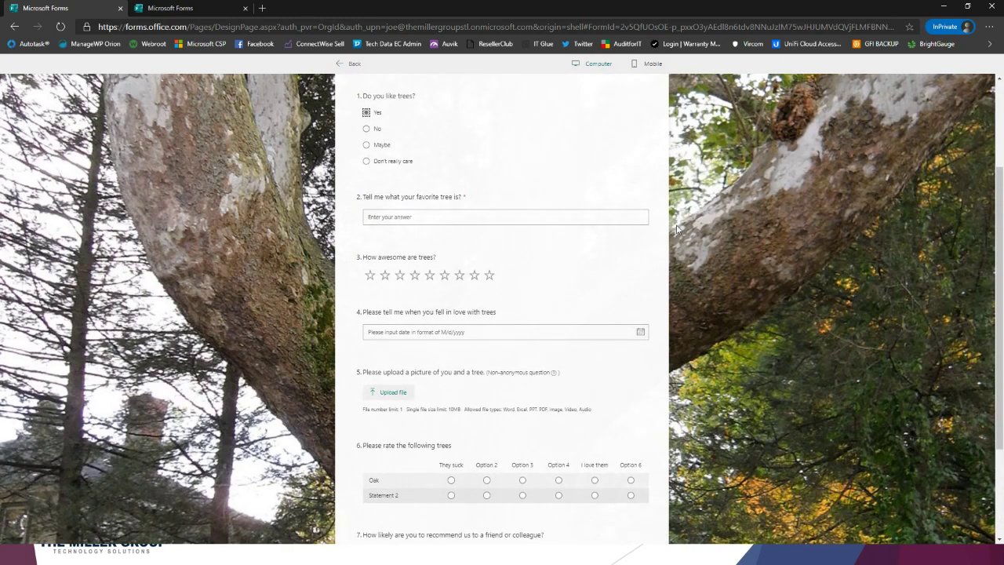
scroll(623, 152, "up", 2)
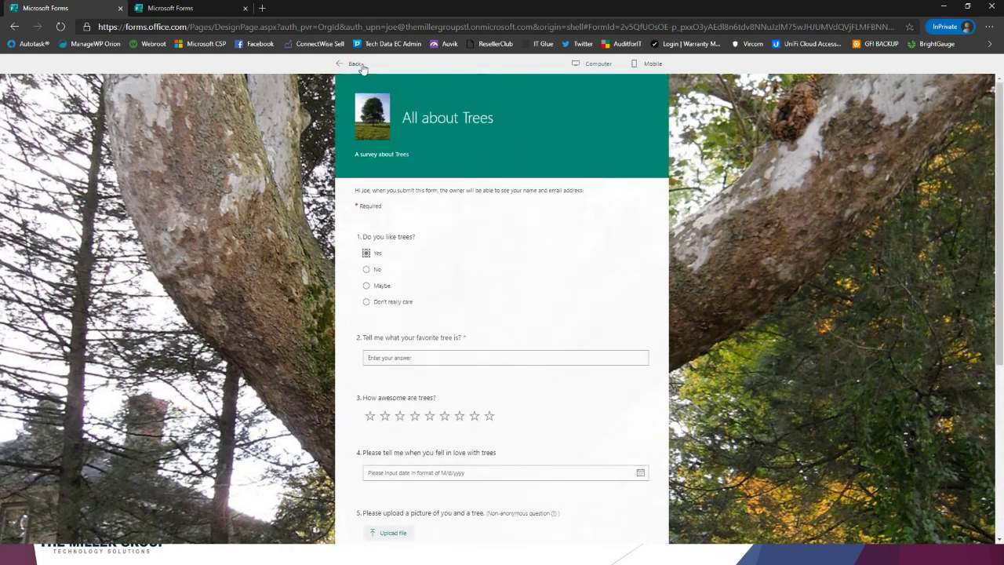
left_click(357, 64)
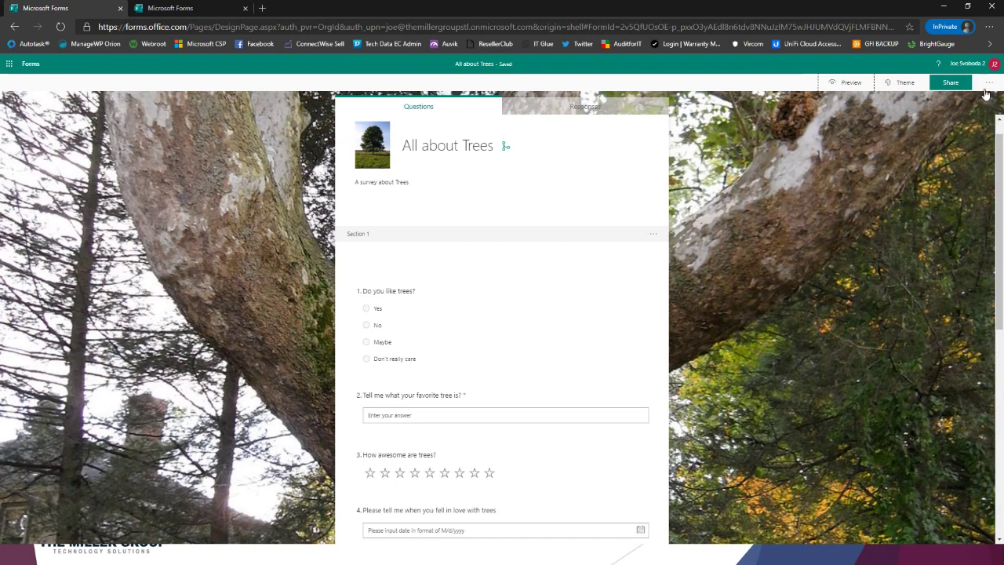
Limit the form to one response per person in the form settings
left_click(987, 88)
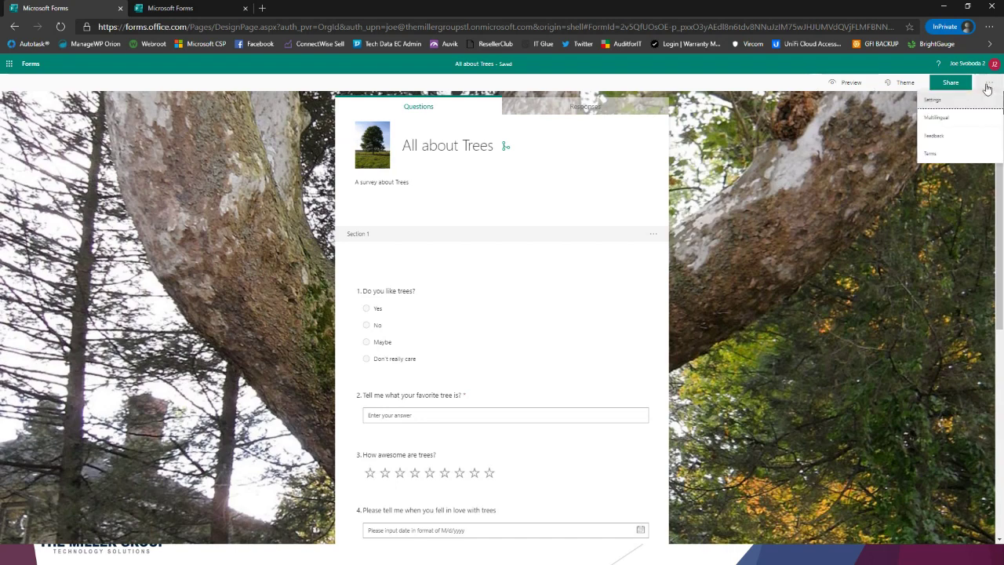
left_click(956, 98)
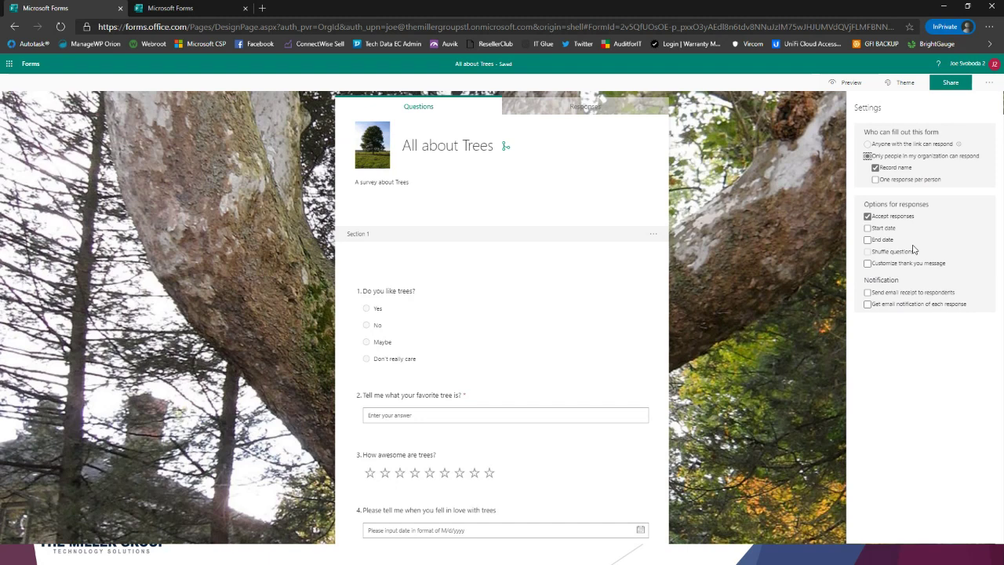
left_click(915, 147)
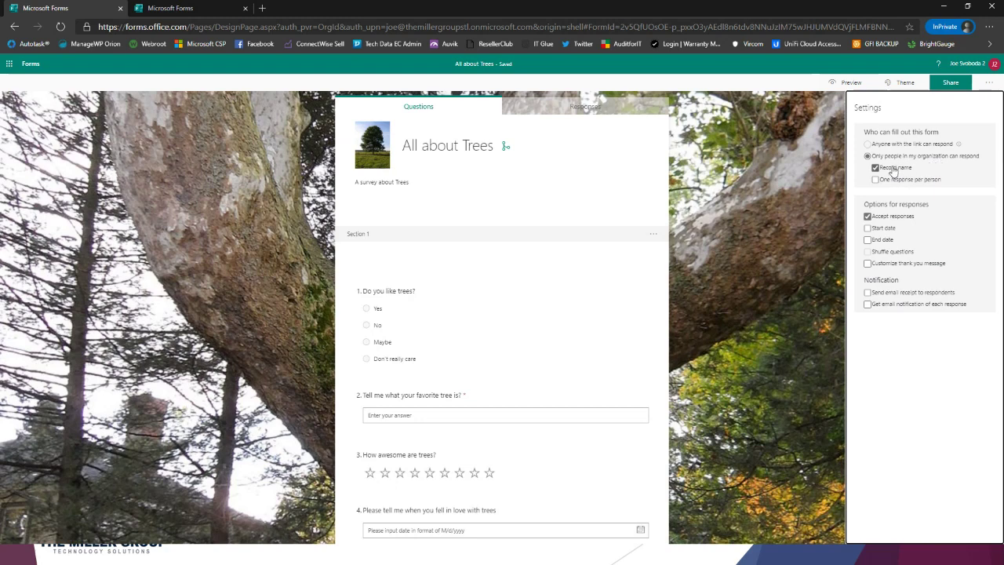
left_click(889, 181)
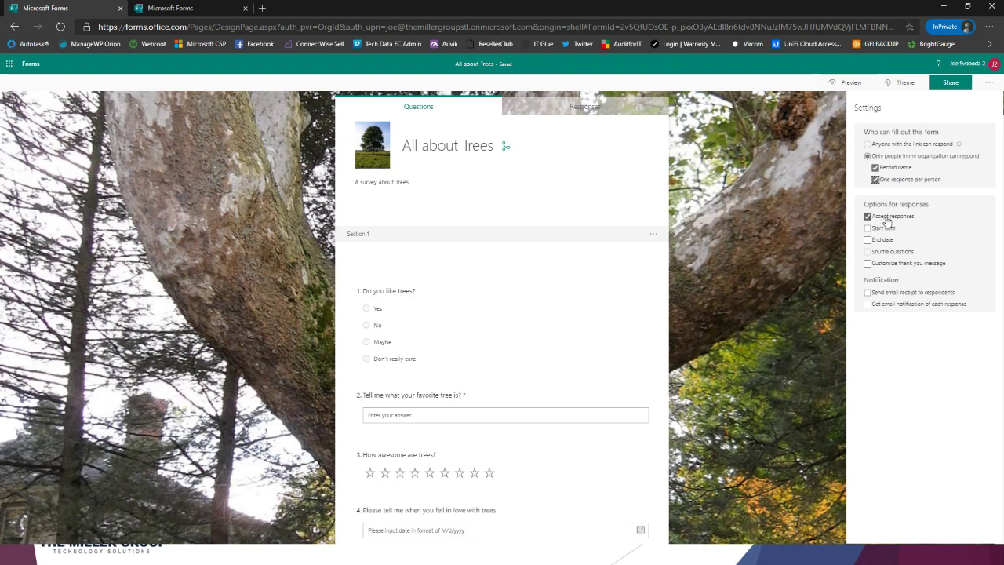
Try out turning off response acceptance and enabling a start date, restoring each option
left_click(887, 218)
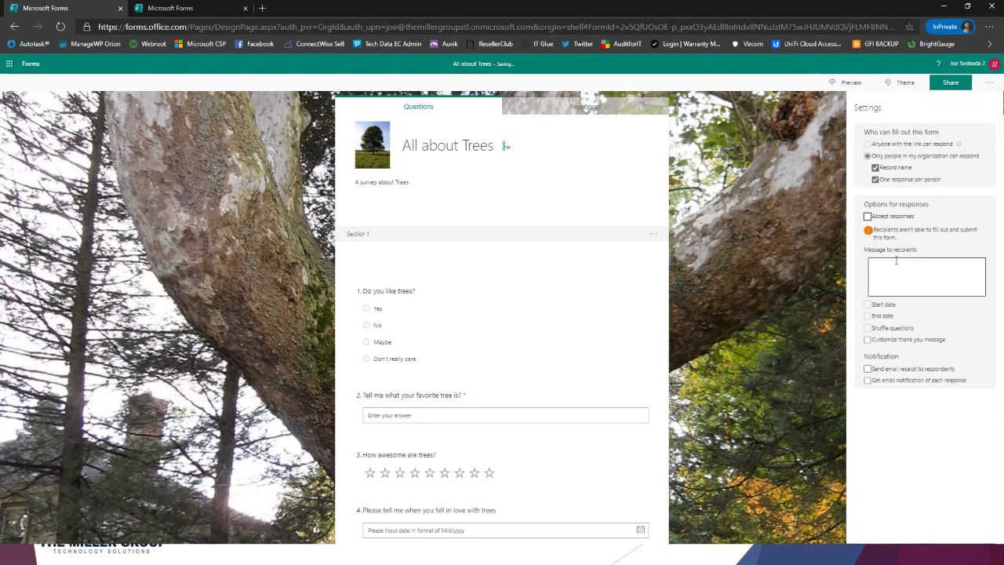
left_click(883, 223)
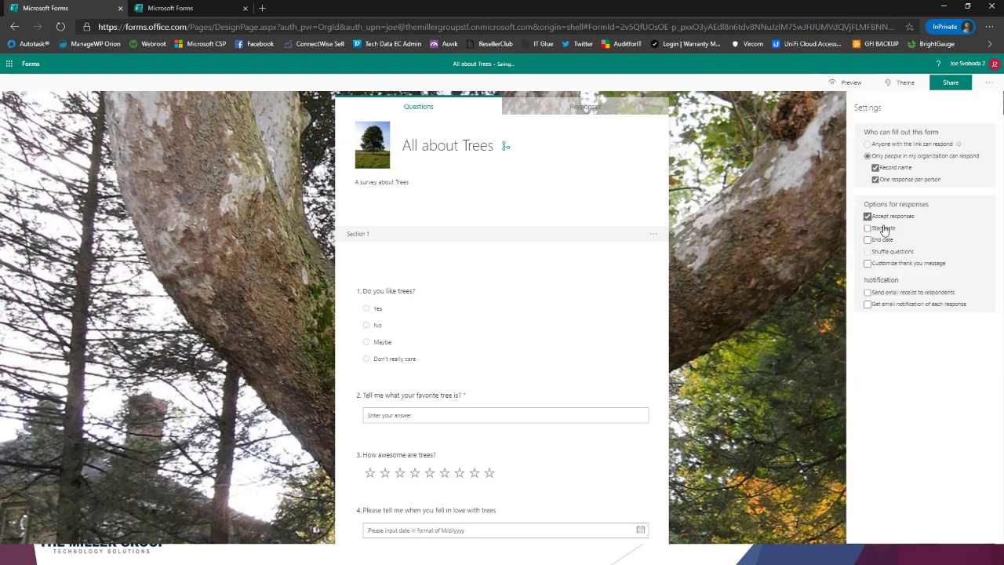
left_click(882, 229)
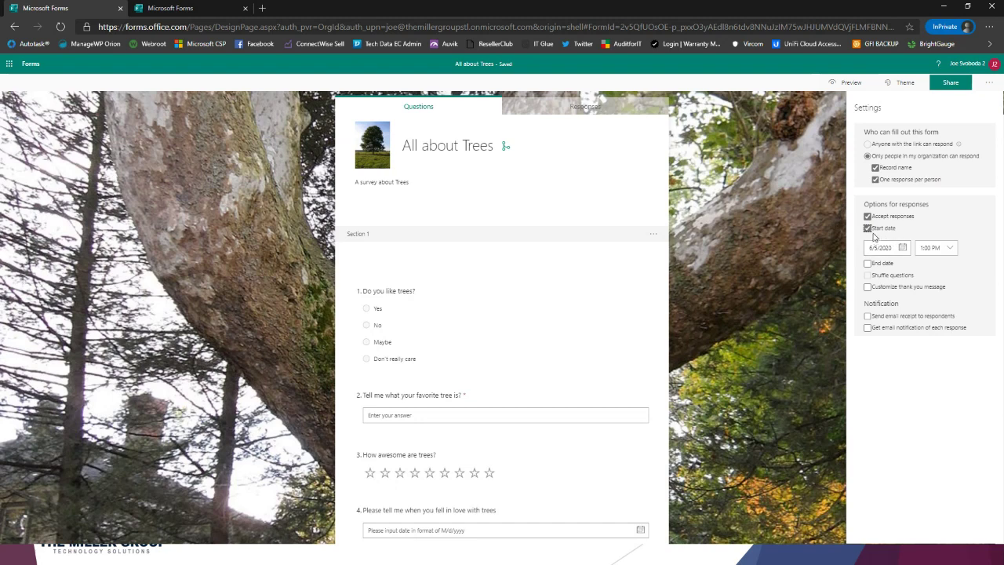
left_click(867, 227)
Enable an end date of 6/5/2020 at 1:00 PM, and try out the custom thank-you message option, turning it off again
left_click(867, 239)
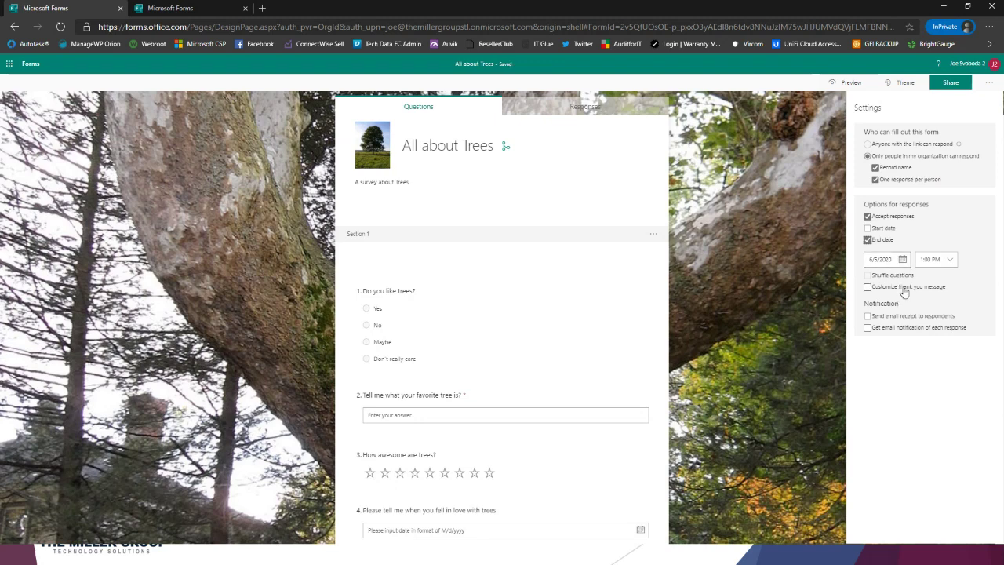
left_click(886, 286)
left_click(902, 305)
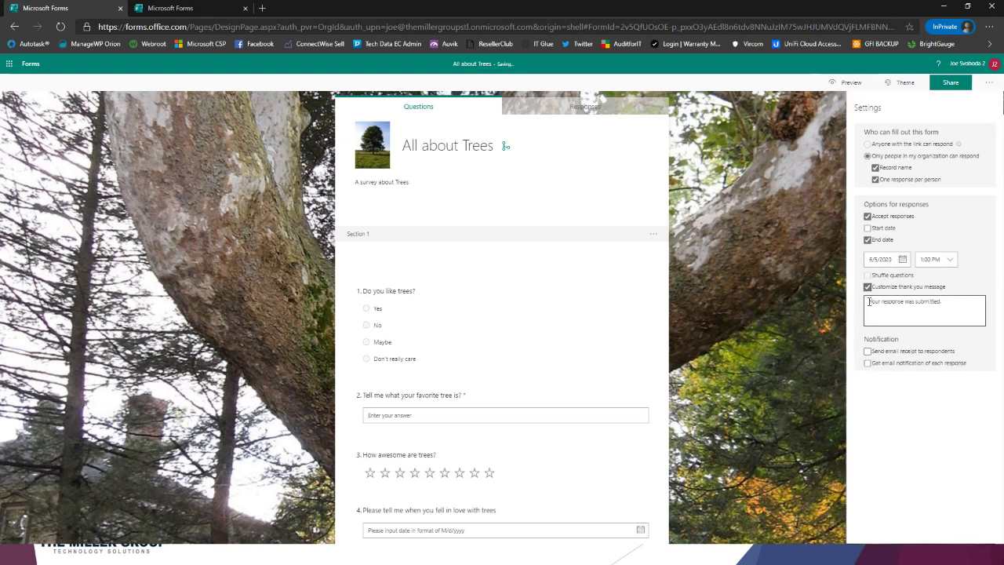
triple_click(868, 302)
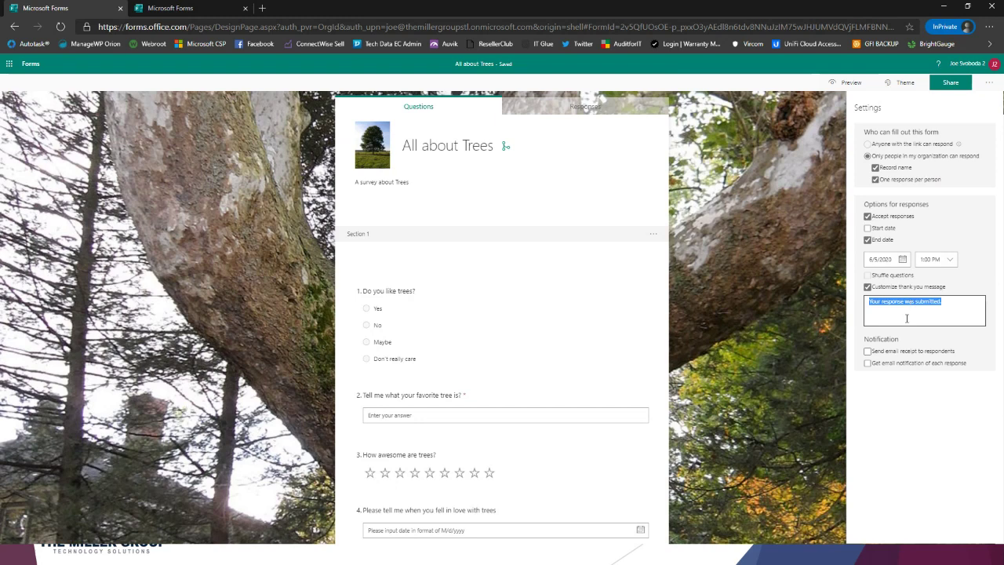
left_click(868, 287)
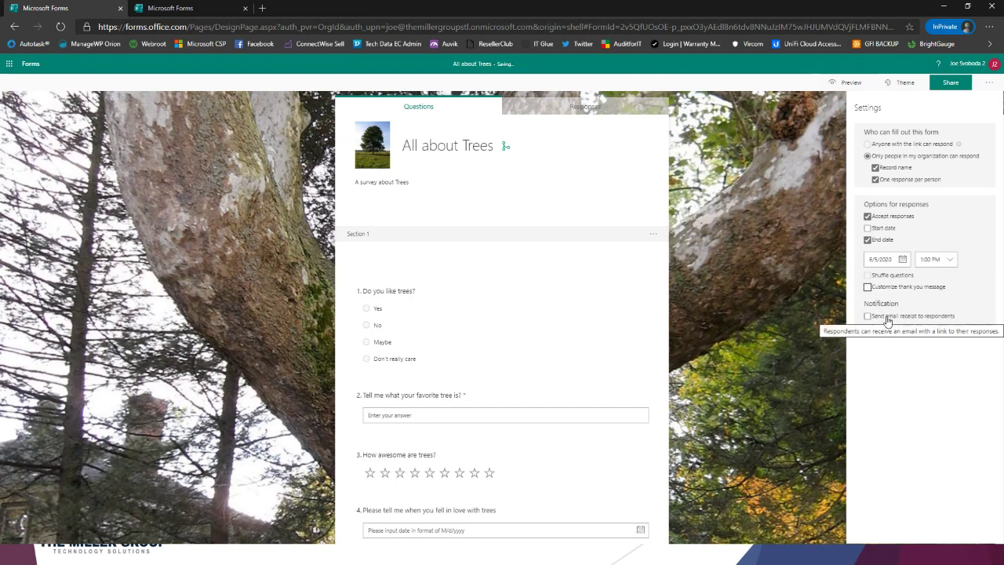
Try out the respondent email receipt and per-response email notification options, turn each off again, and open the additional form options
left_click(887, 320)
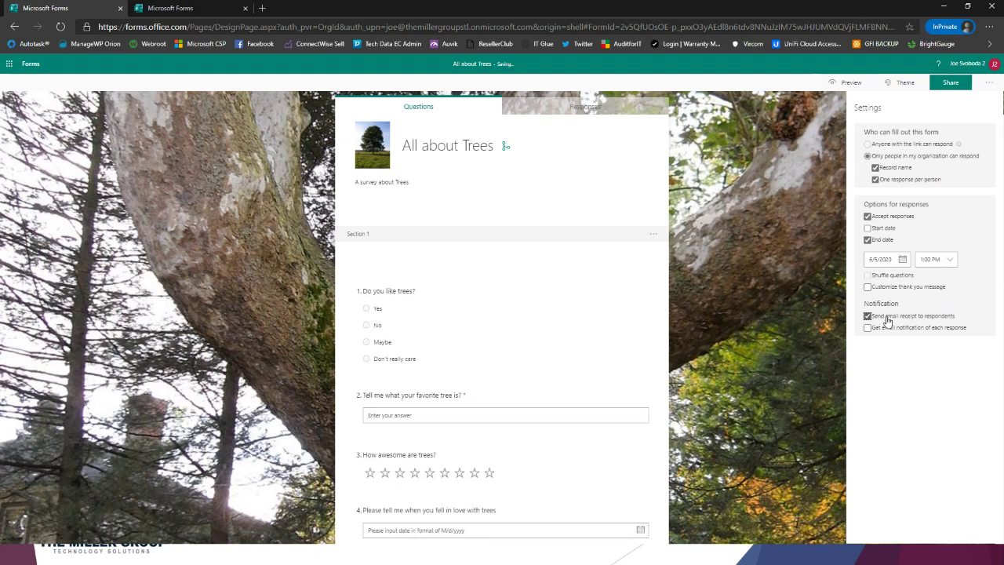
left_click(887, 319)
left_click(882, 327)
left_click(892, 327)
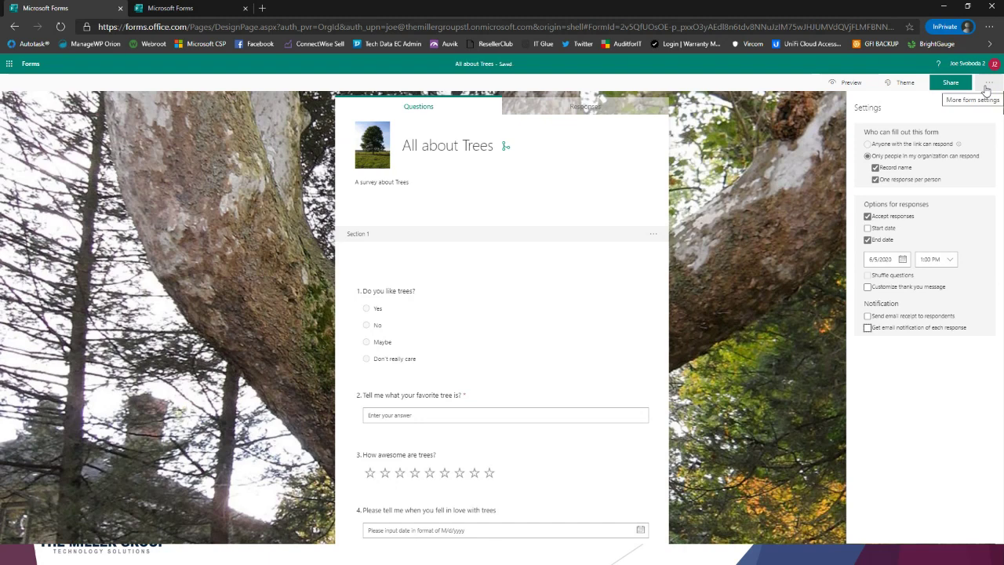
left_click(987, 84)
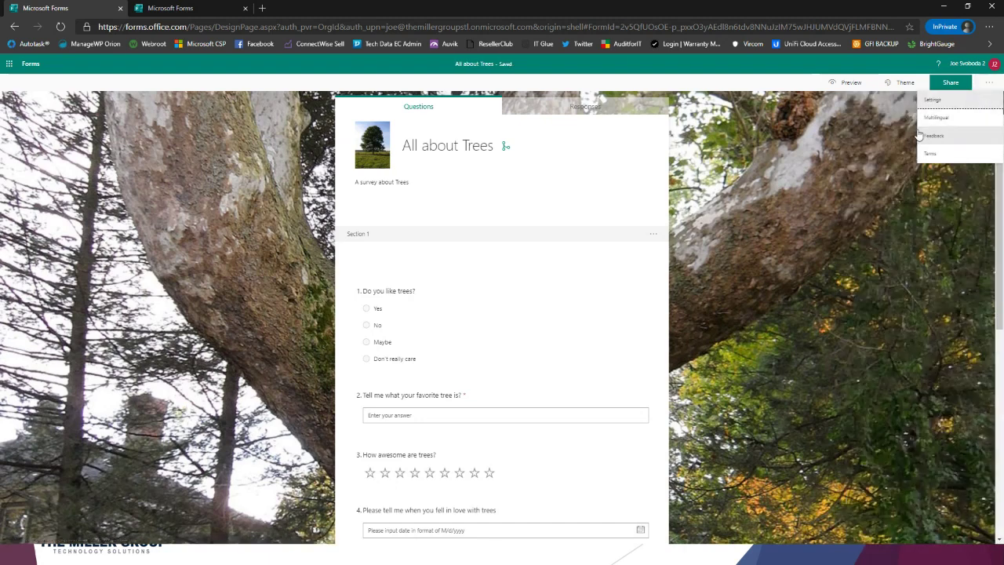
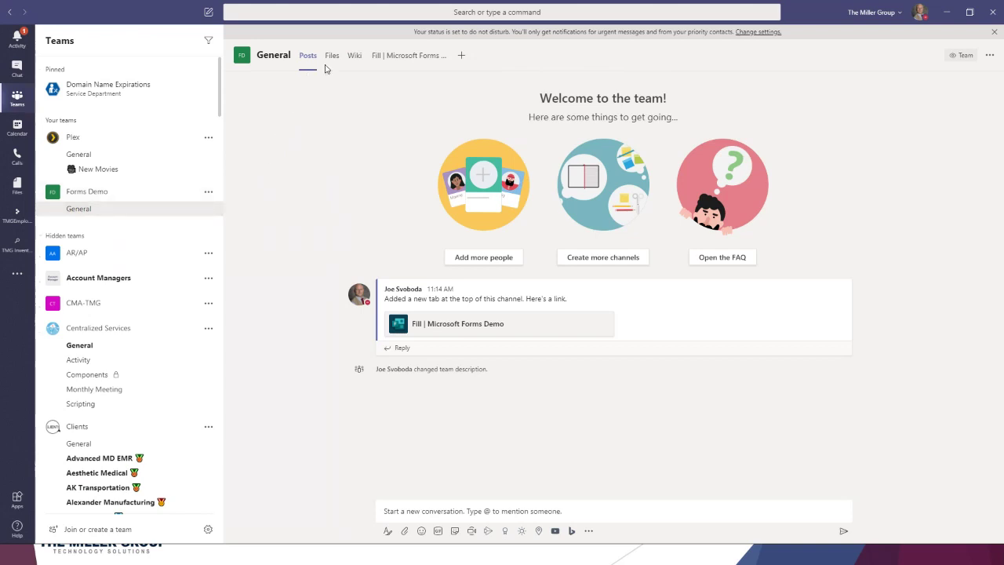
In Microsoft Teams, open the Microsoft Forms Demo form in the General channel and test its branching by alternating the sample question between NO and Yes
left_click(423, 63)
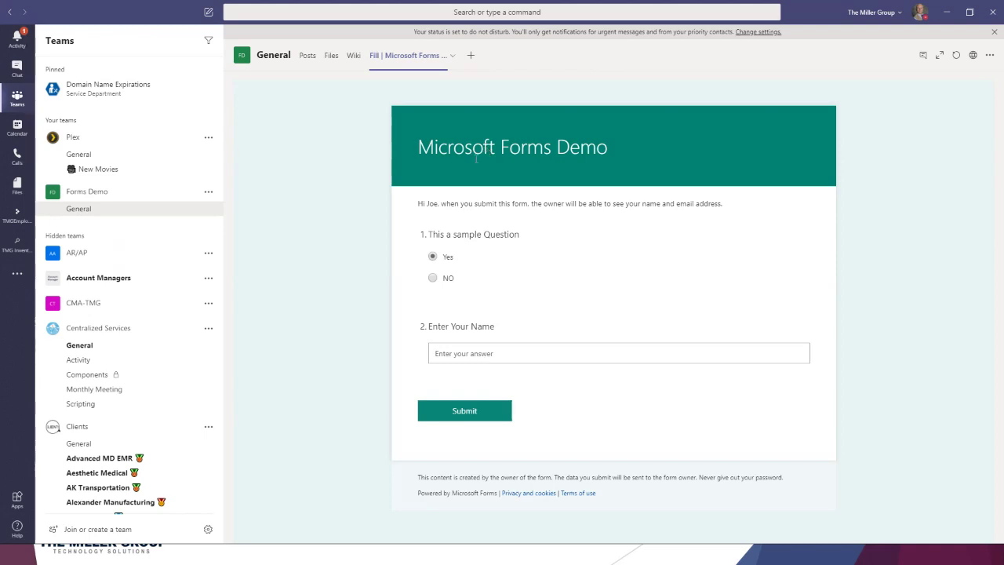
left_click(438, 280)
left_click(436, 257)
left_click(442, 280)
left_click(444, 259)
left_click(442, 279)
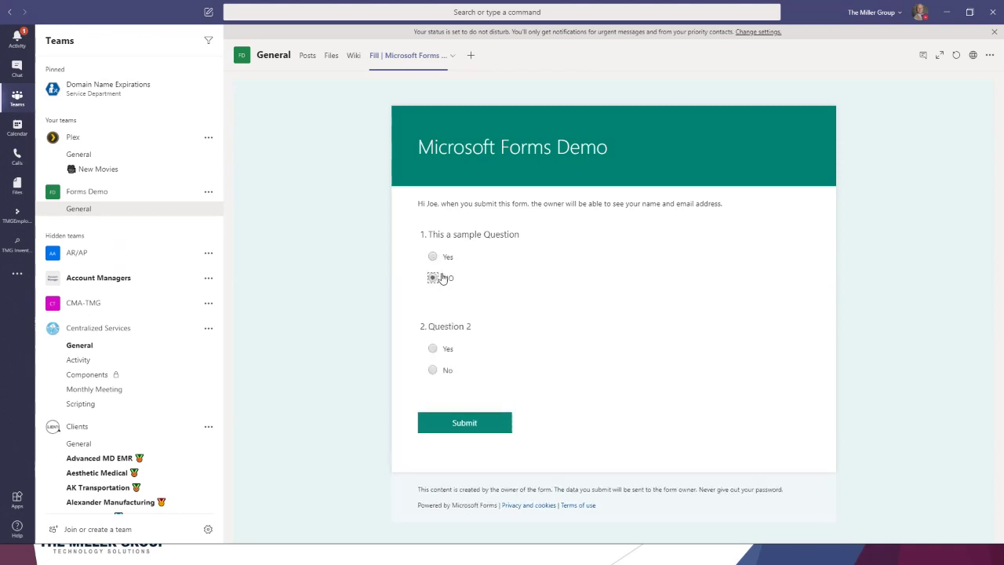
left_click(446, 260)
left_click(441, 279)
left_click(444, 260)
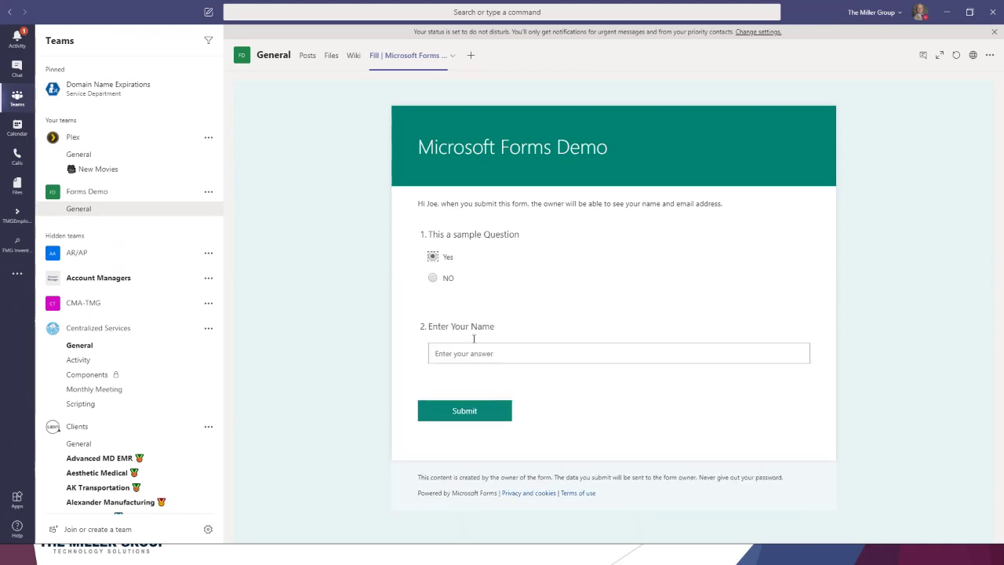
Enter the respondent's first name in the name question, submit the form, and highlight the submission message
left_click(470, 351)
type("JOe")
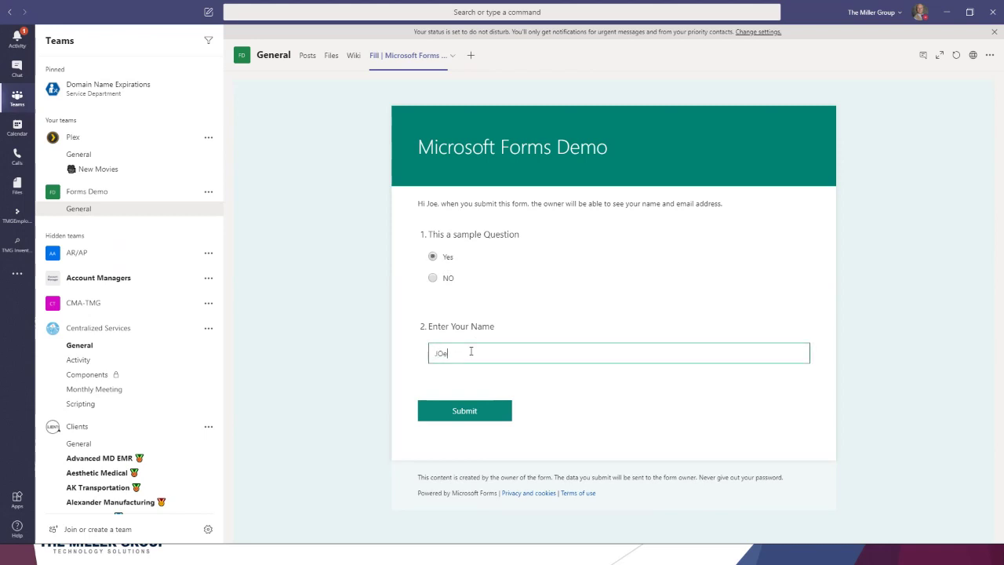
left_click(475, 410)
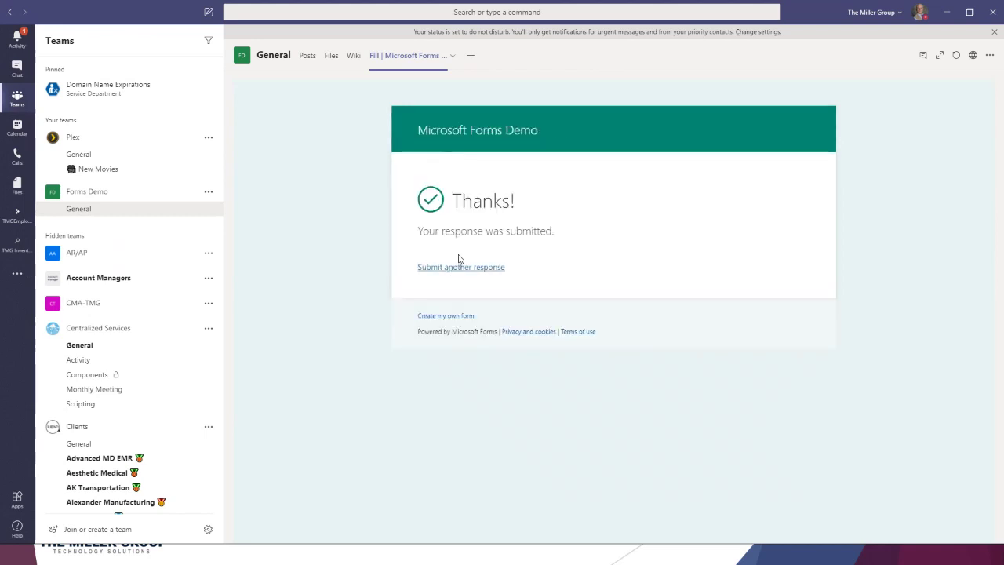
left_click_drag(445, 232, 557, 238)
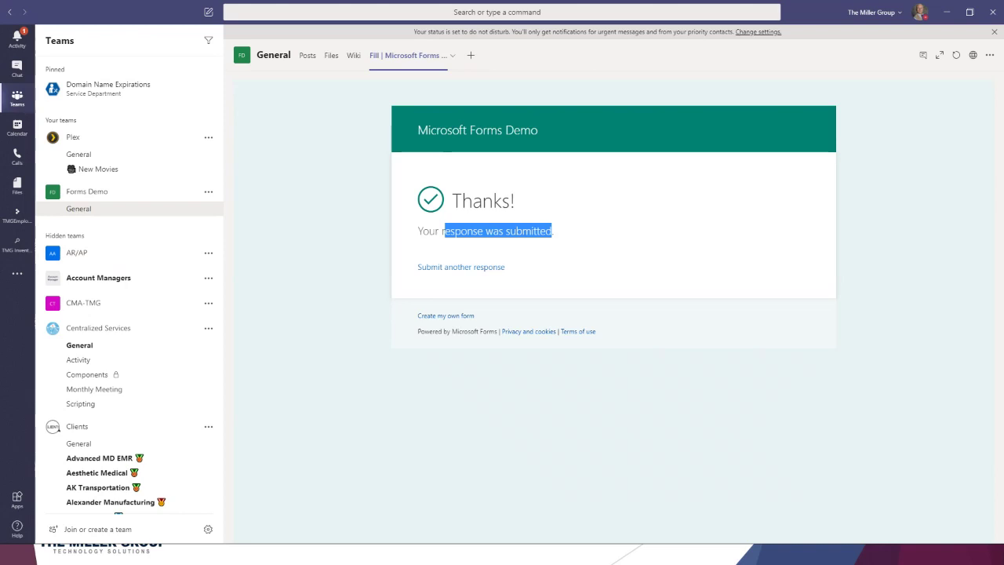
Start adding a Forms tab to the General channel, finding the app with the search "form", and look at the shared form naming option
left_click(471, 62)
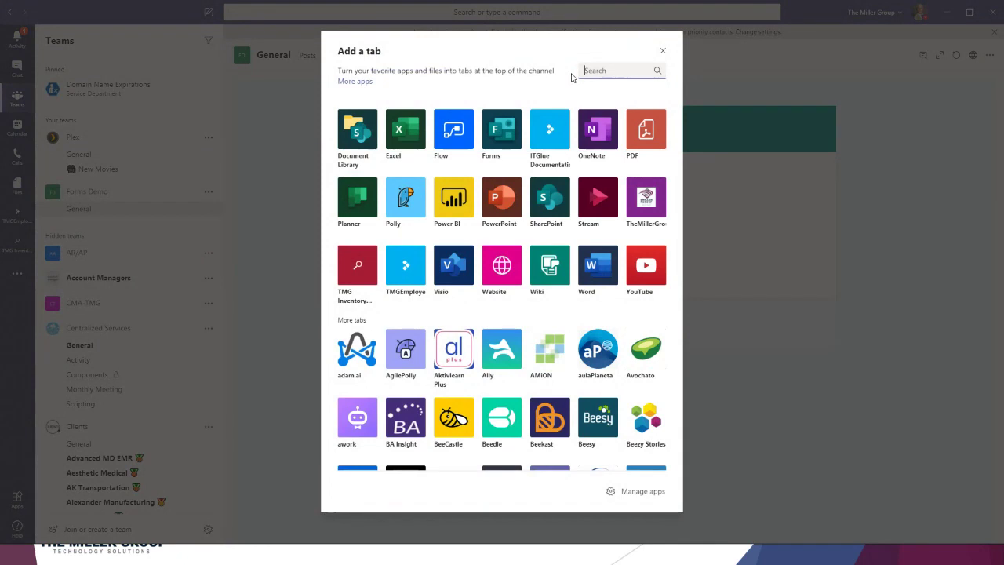
type("form")
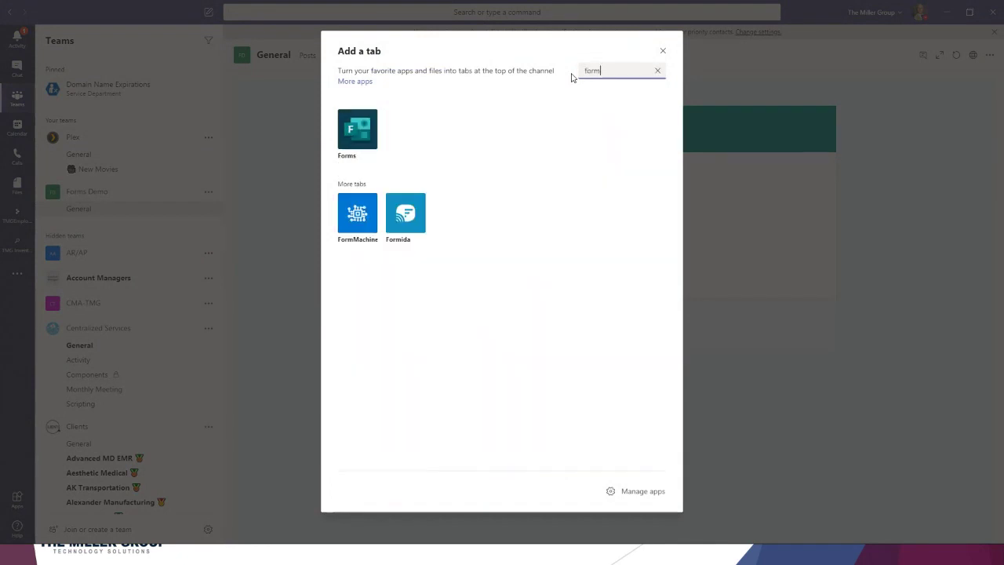
left_click(354, 136)
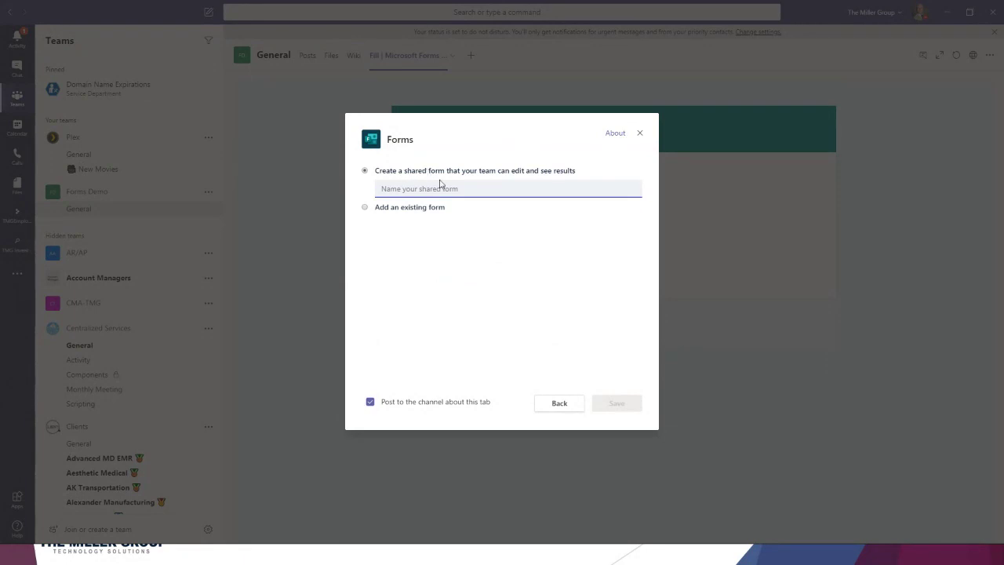
left_click(474, 186)
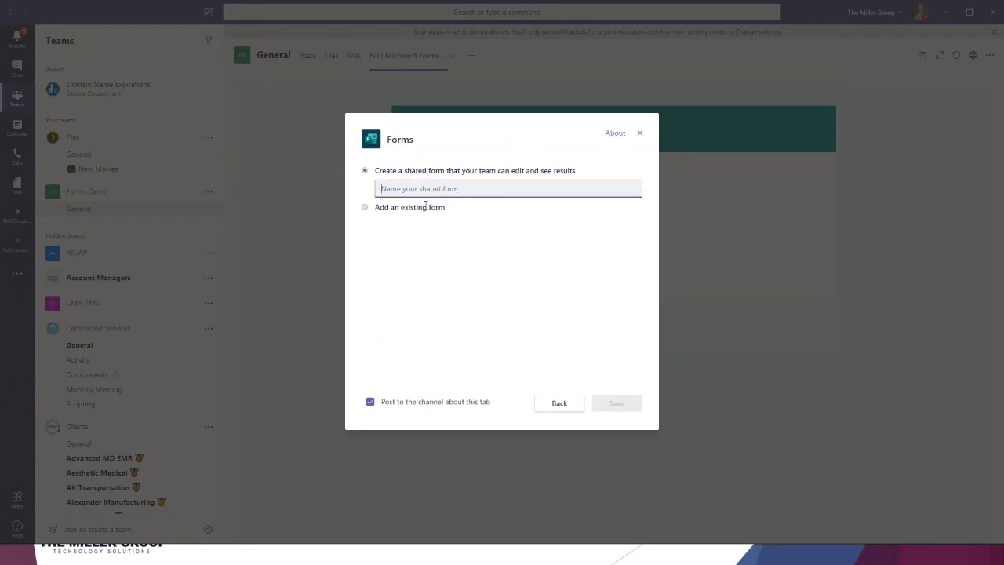
Switch to adding an existing form, look through the available forms, and leave the tab setup without saving
left_click(365, 208)
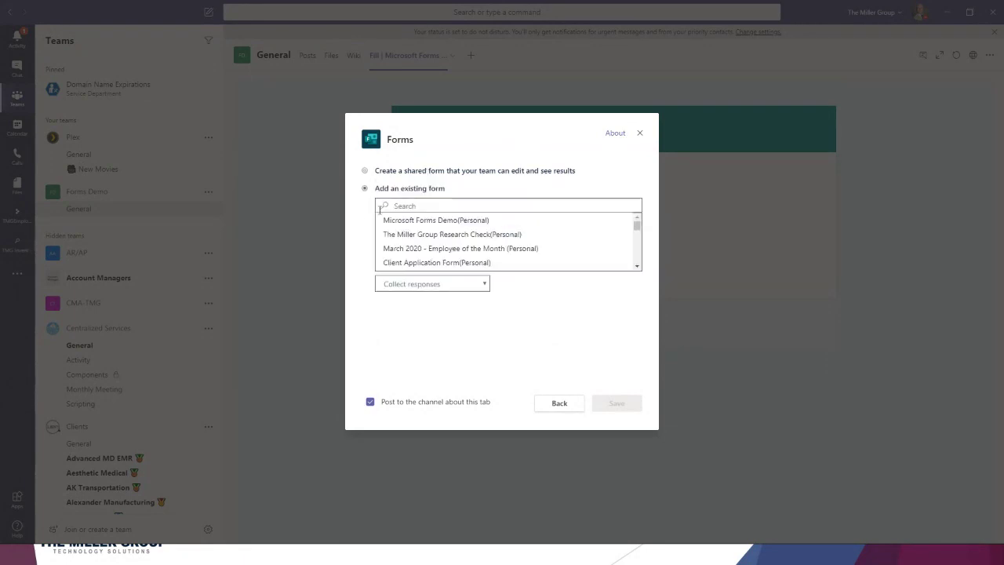
scroll(463, 235, "down", 1)
scroll(463, 235, "down", 10)
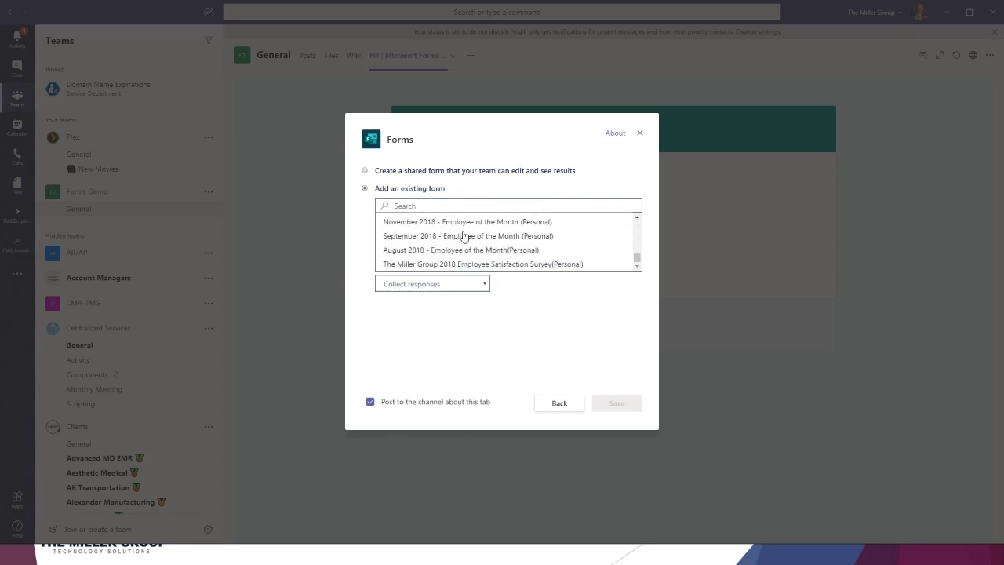
scroll(464, 235, "up", 6)
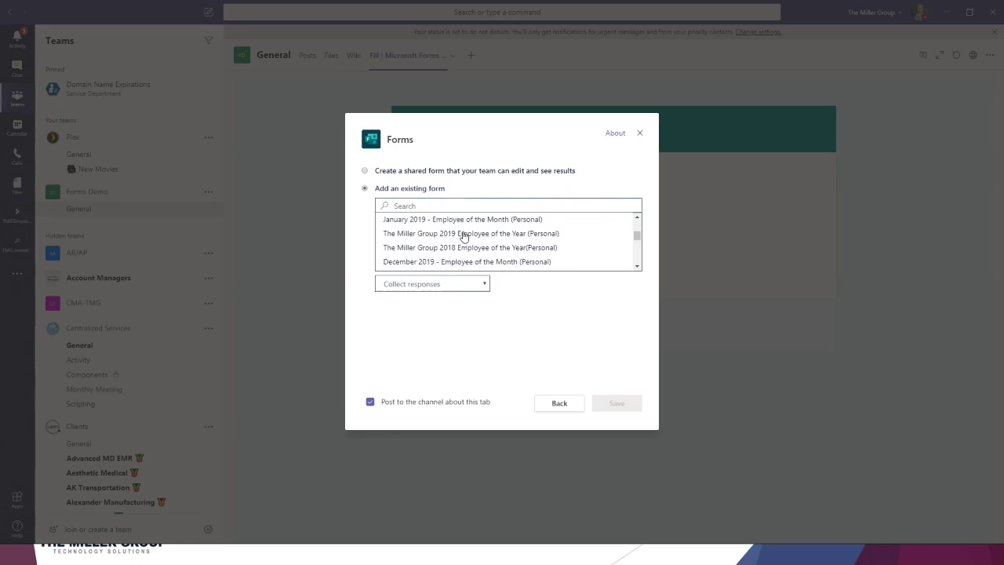
scroll(464, 235, "up", 2)
scroll(464, 235, "up", 2)
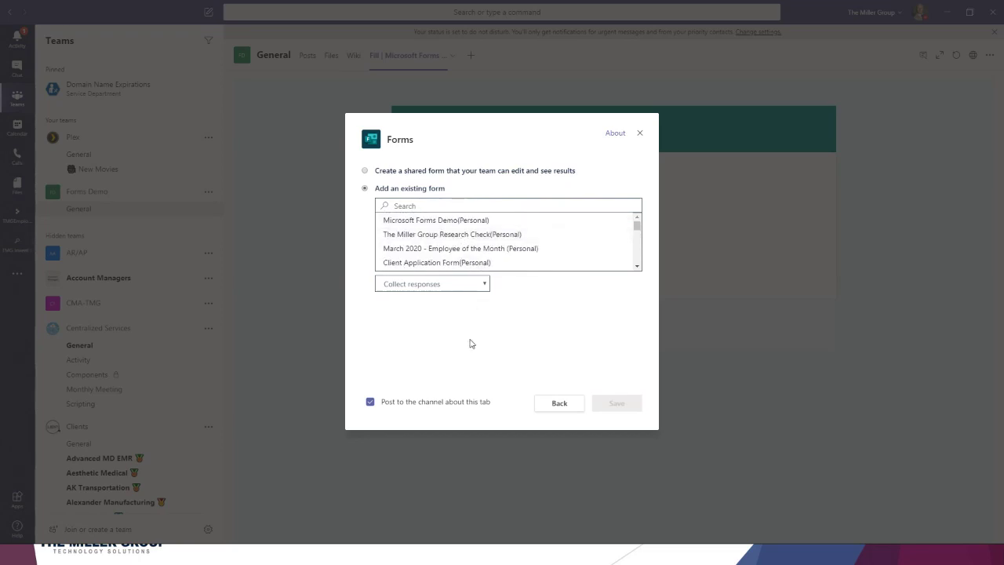
left_click(559, 403)
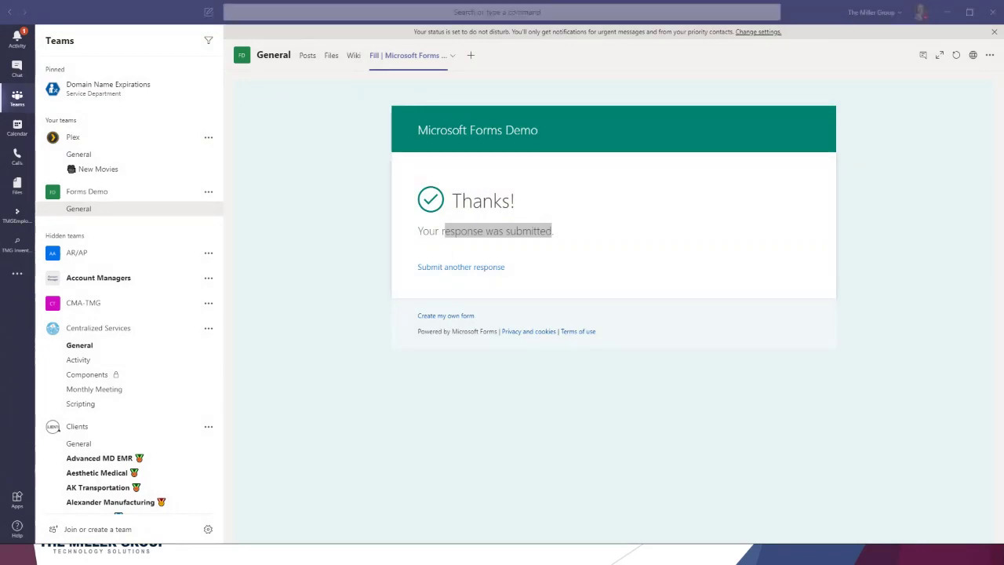
Switch to Chrome, go to themillergroup.com, and open the sign-up page for the free virtual event
left_click_drag(0, 85, 374, 87)
double_click(374, 87)
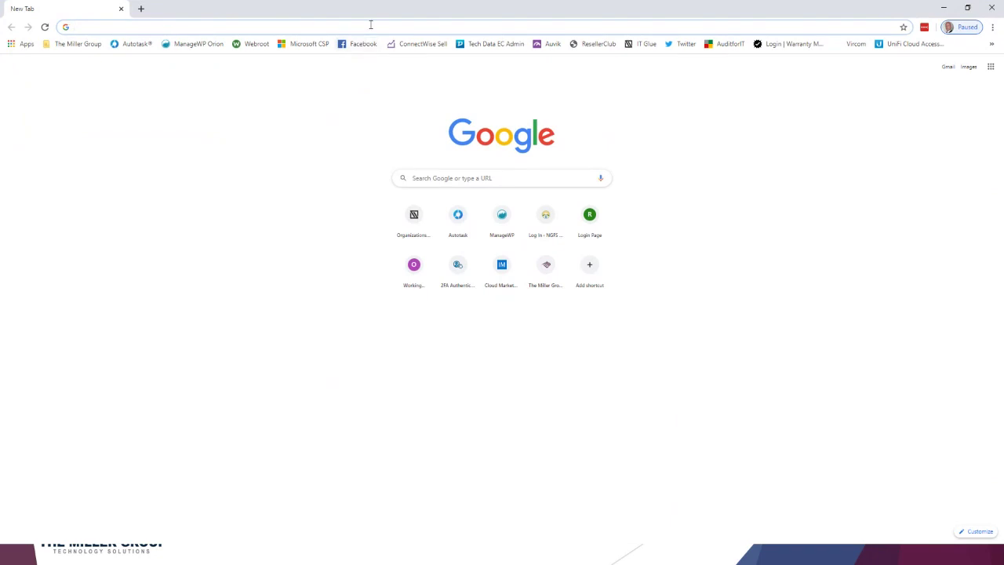
left_click(370, 24)
type("themill")
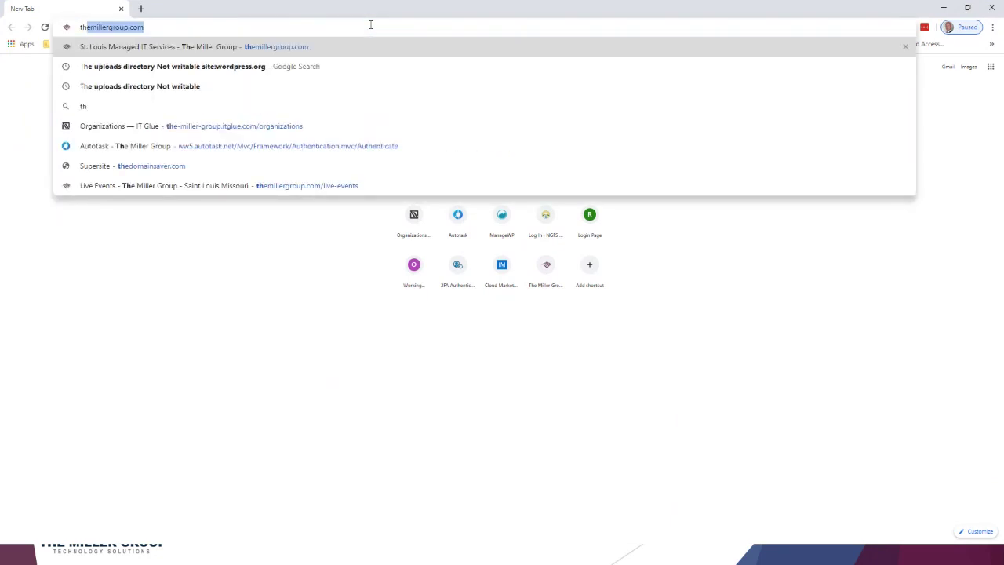
key("Return")
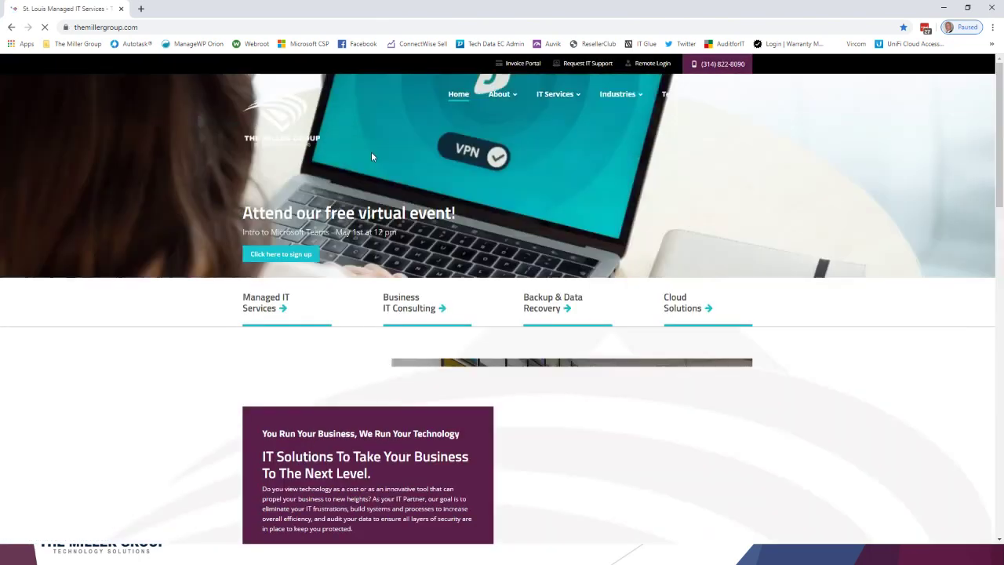
left_click(291, 255)
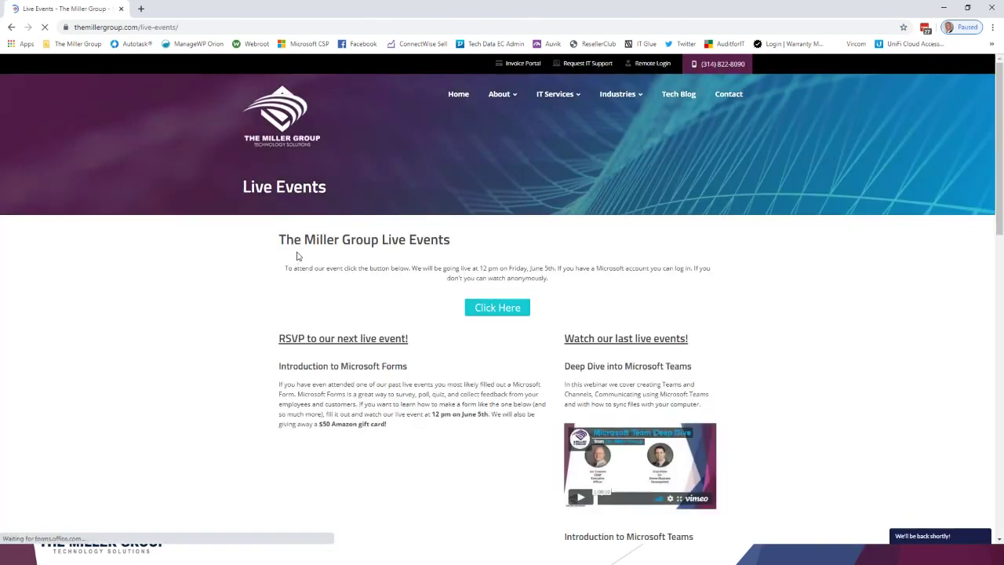
Examine the Microsoft Forms Live Event form embedded in the Live Events page, from its title to the submit button, and the page address
scroll(443, 271, "down", 3)
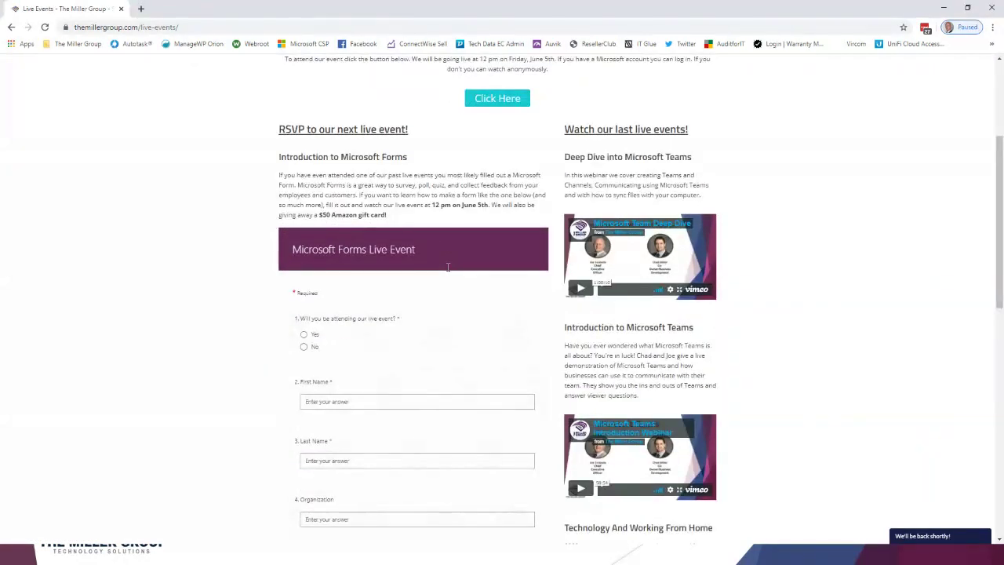
scroll(448, 267, "down", 2)
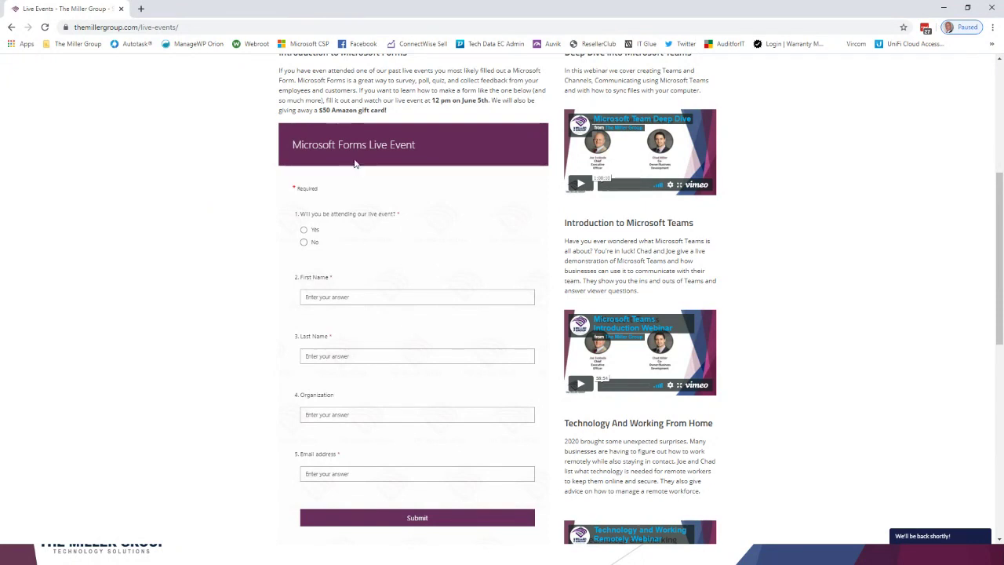
left_click_drag(301, 139, 401, 160)
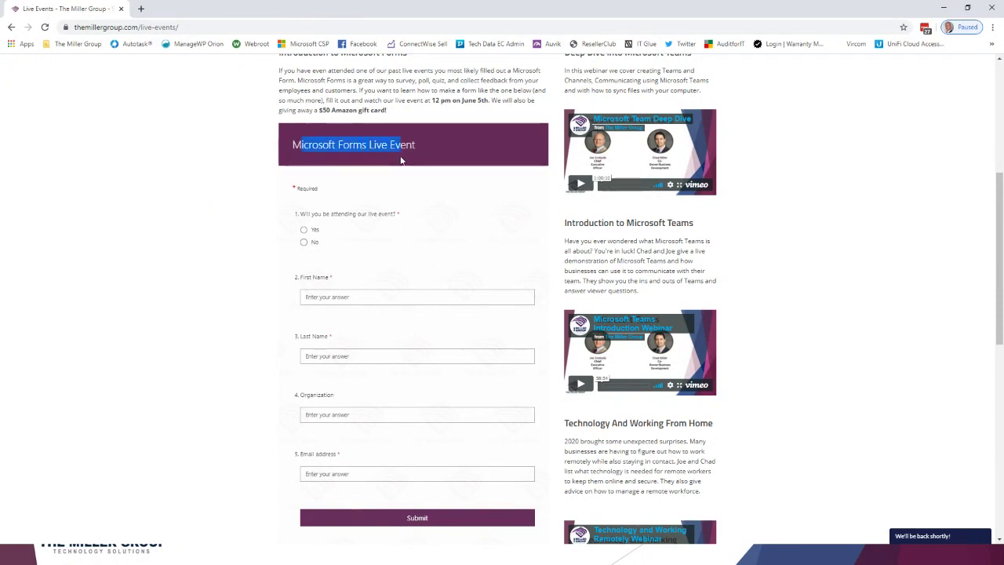
scroll(381, 212, "down", 2)
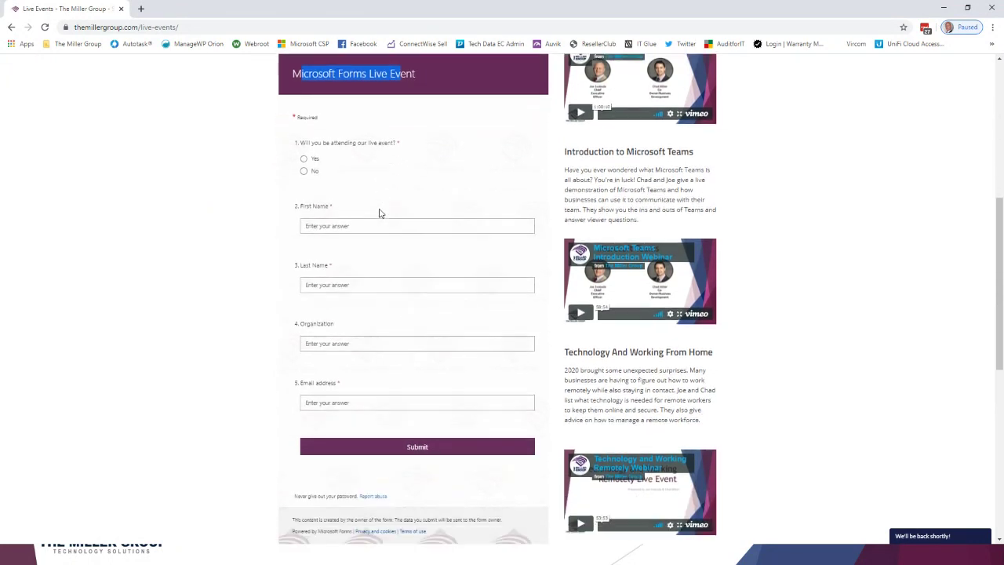
scroll(380, 213, "up", 2)
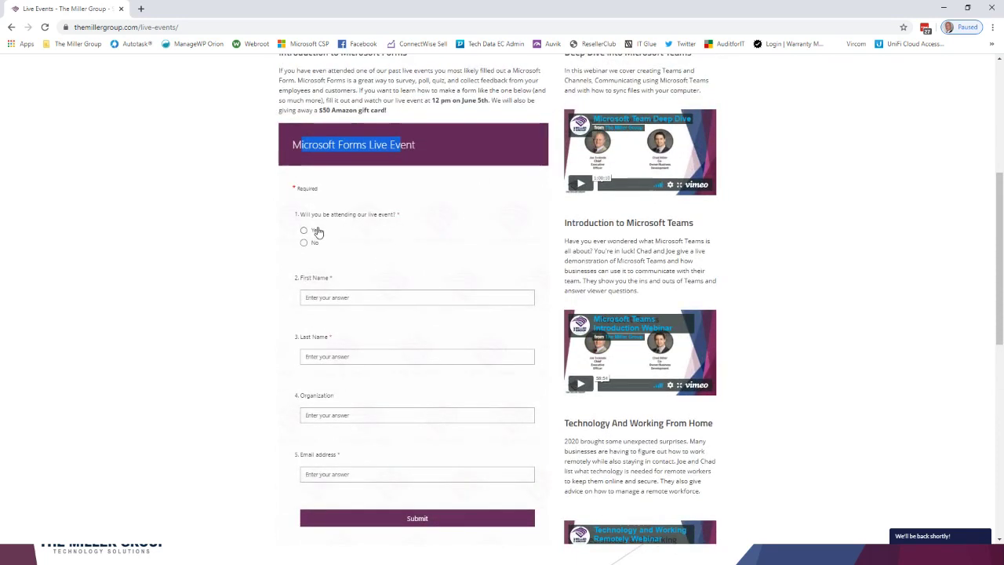
scroll(337, 388, "down", 2)
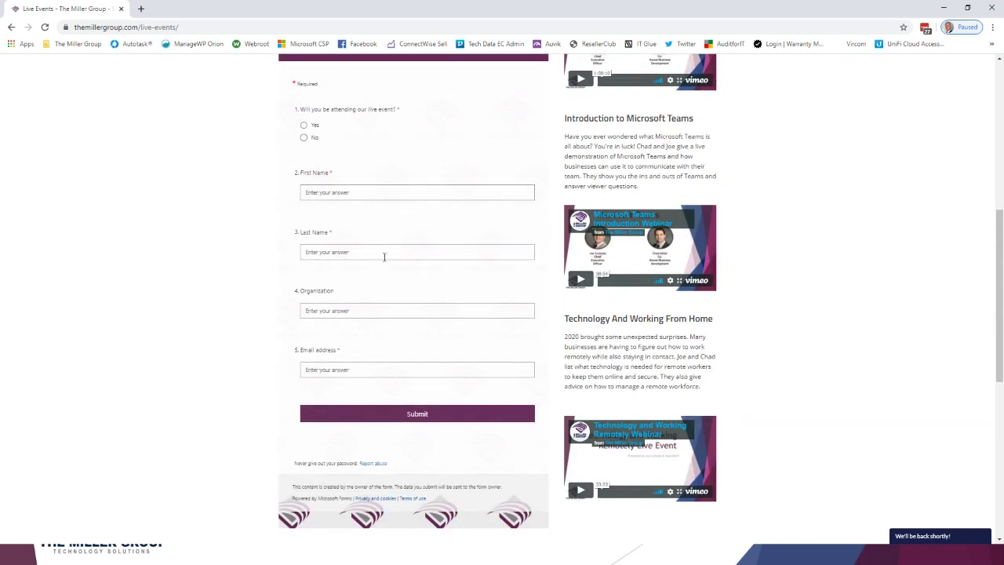
scroll(383, 255, "up", 3)
scroll(450, 220, "down", 4)
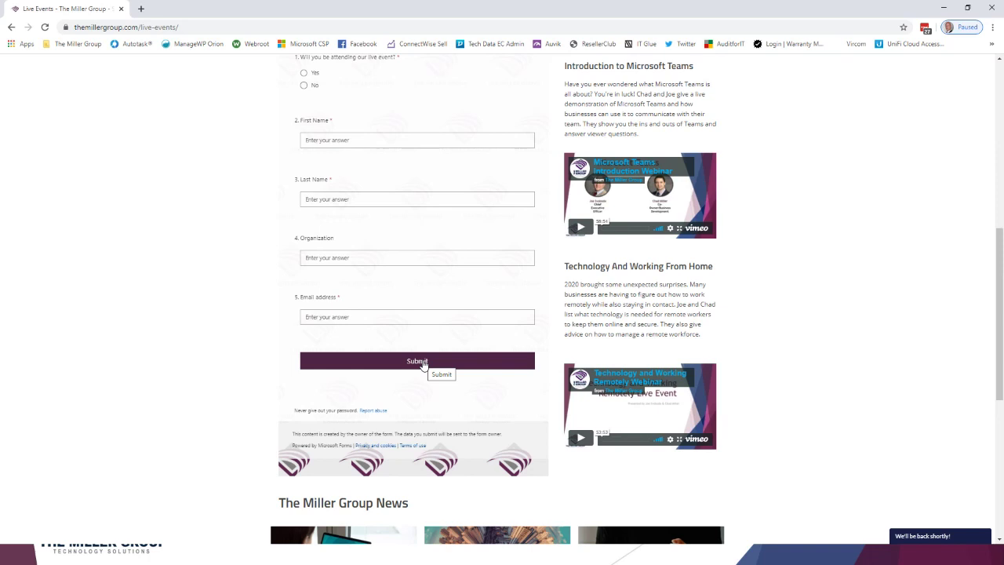
left_click(224, 27)
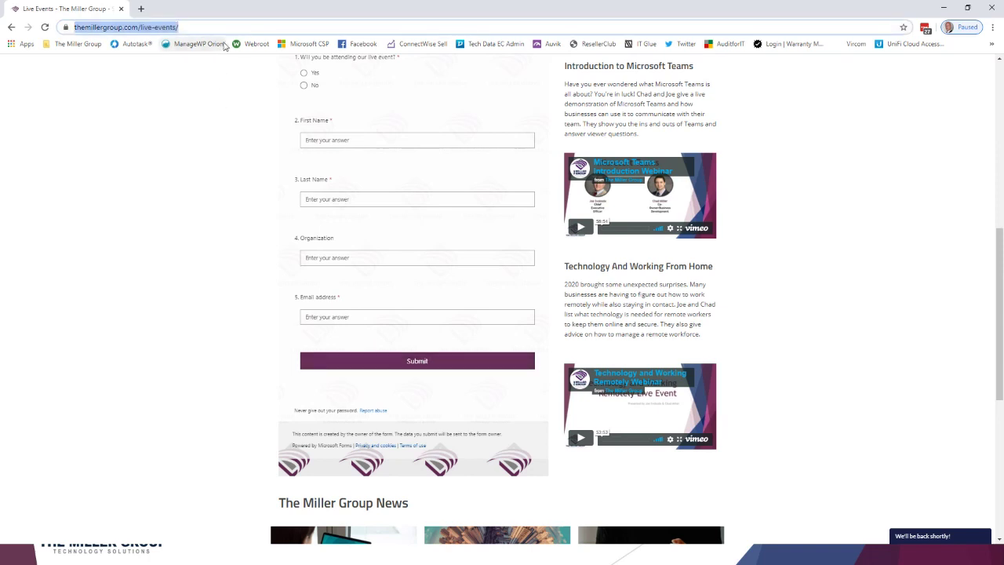
Go to portal.office.com and sign in to Office 365 with the prefilled work account and saved password
type("portal.office.com")
key("Return")
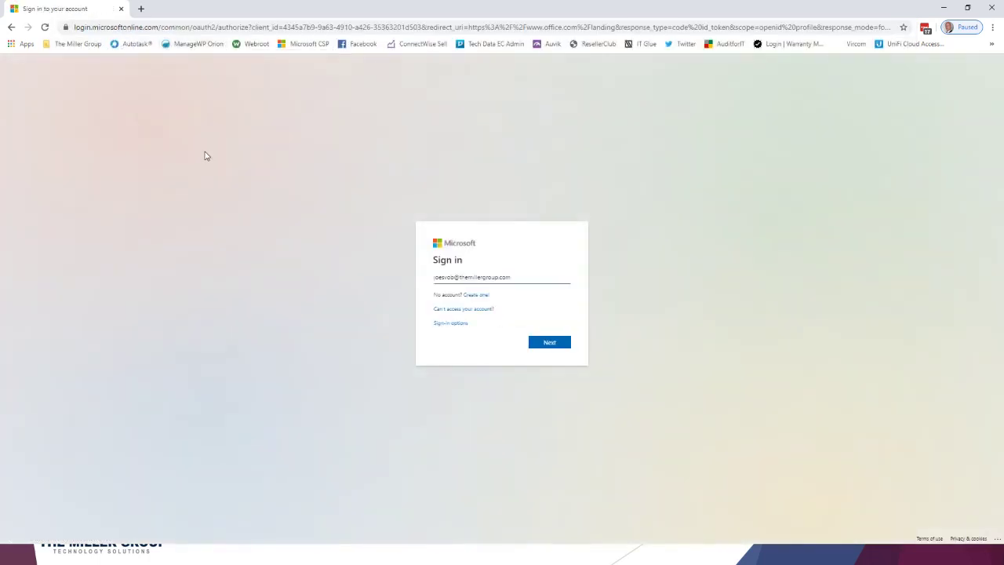
left_click(553, 343)
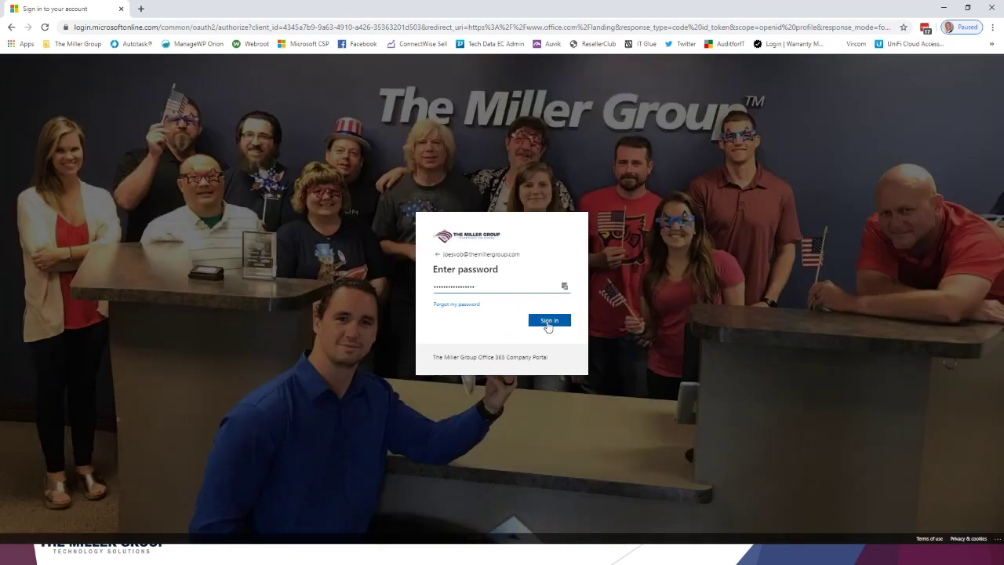
left_click(548, 323)
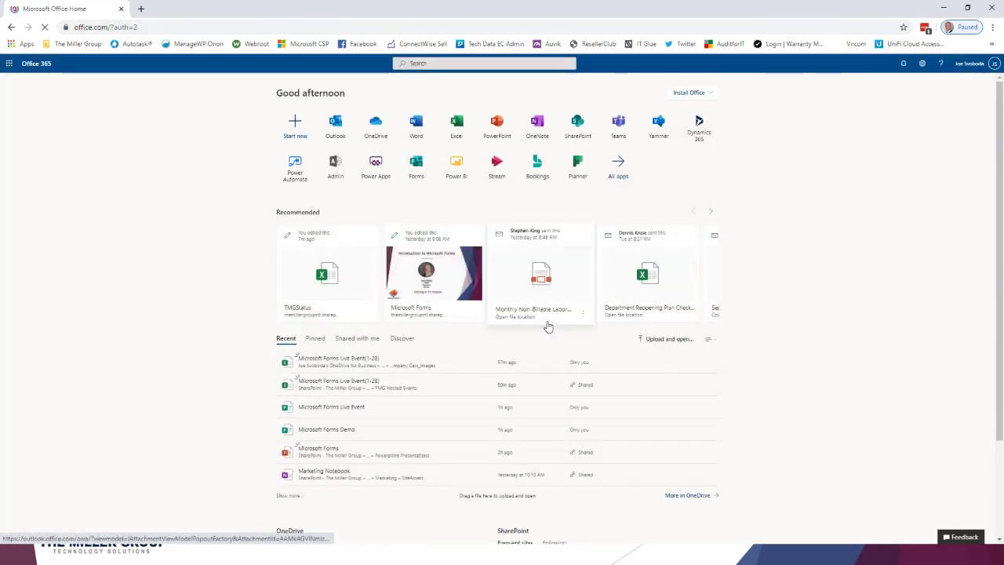
Open the "Microsoft Forms Webinar - Calendar Invite" flow in Power Automate for editing and expand its "When a new response is submitted" trigger
left_click(296, 169)
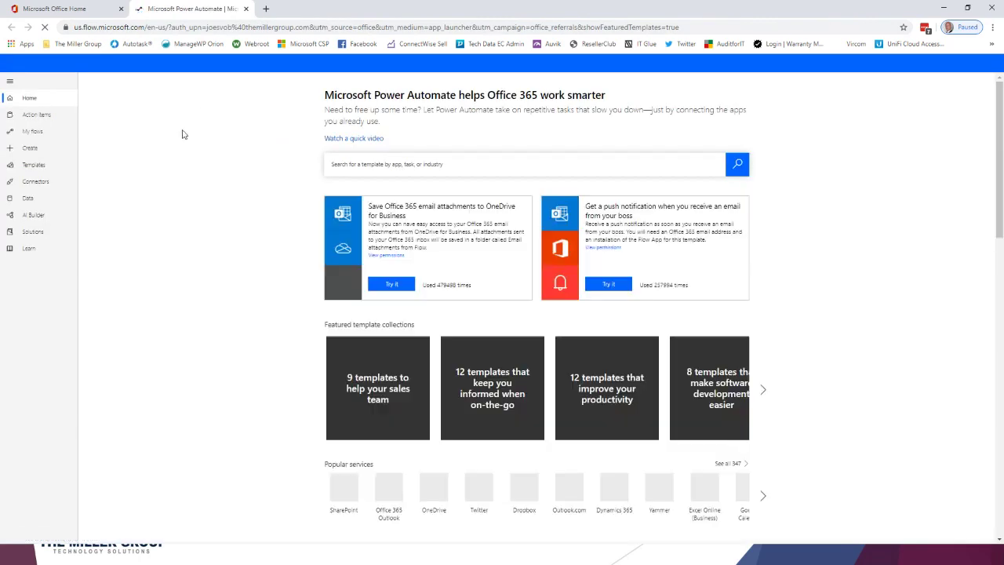
left_click(52, 131)
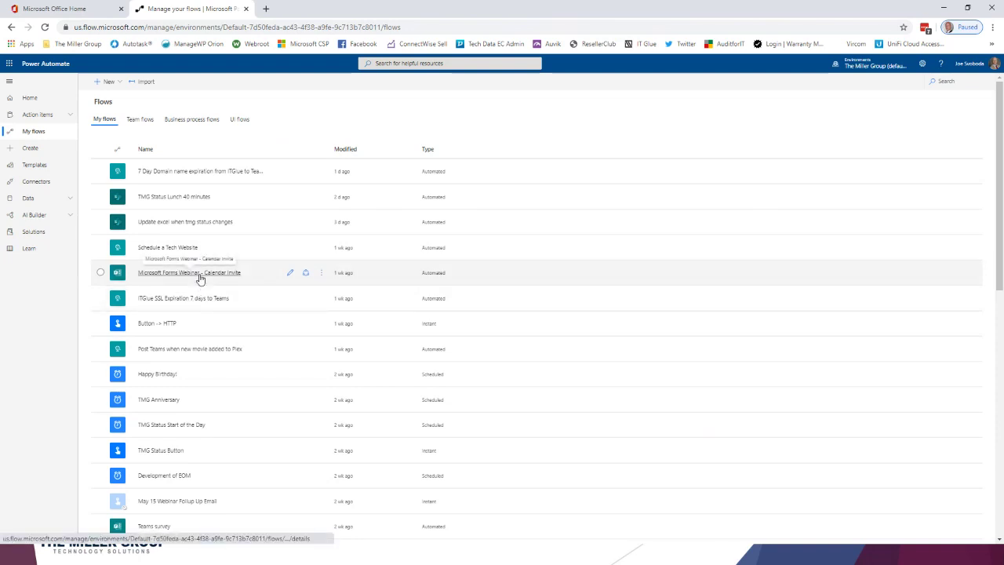
left_click(200, 274)
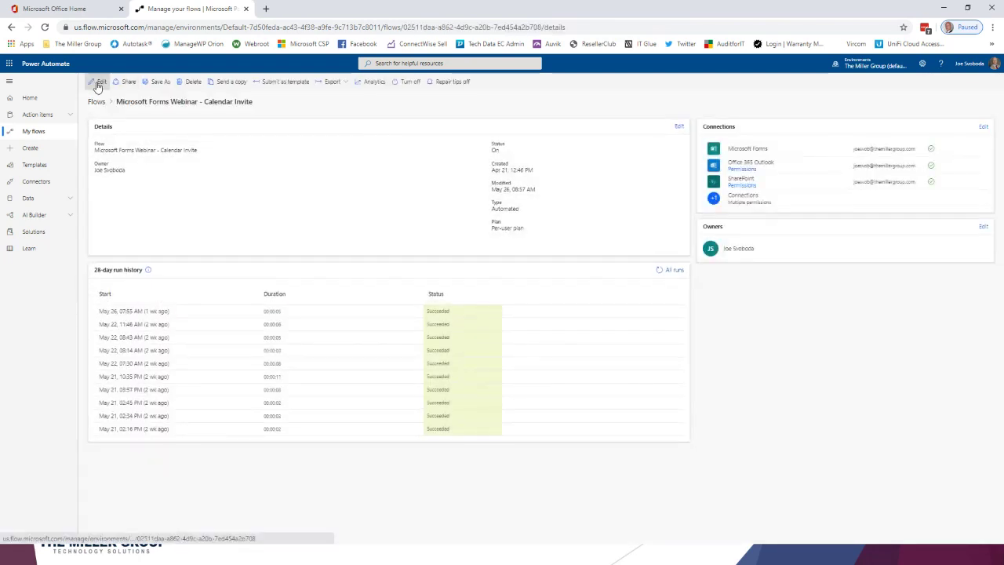
left_click(98, 81)
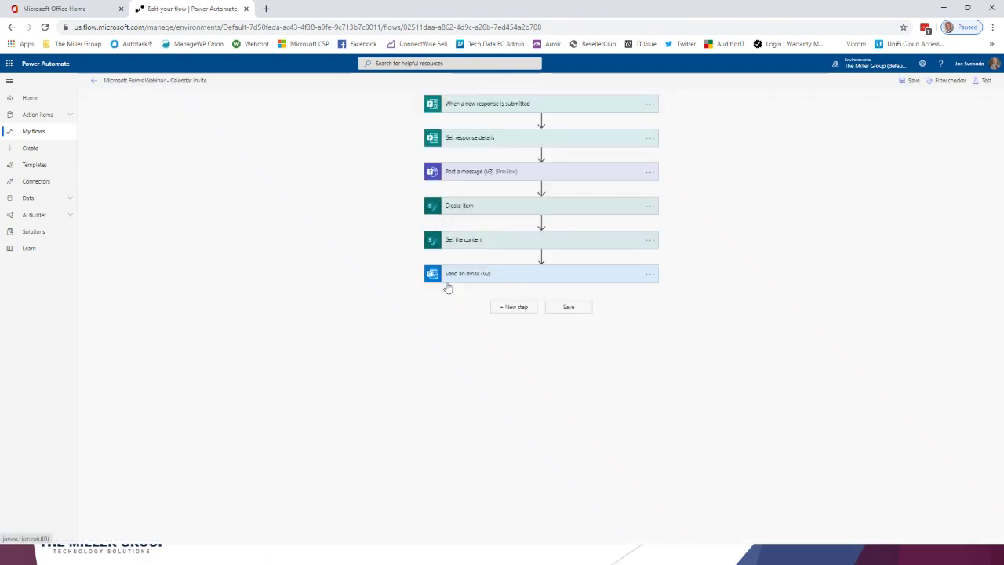
left_click(541, 103)
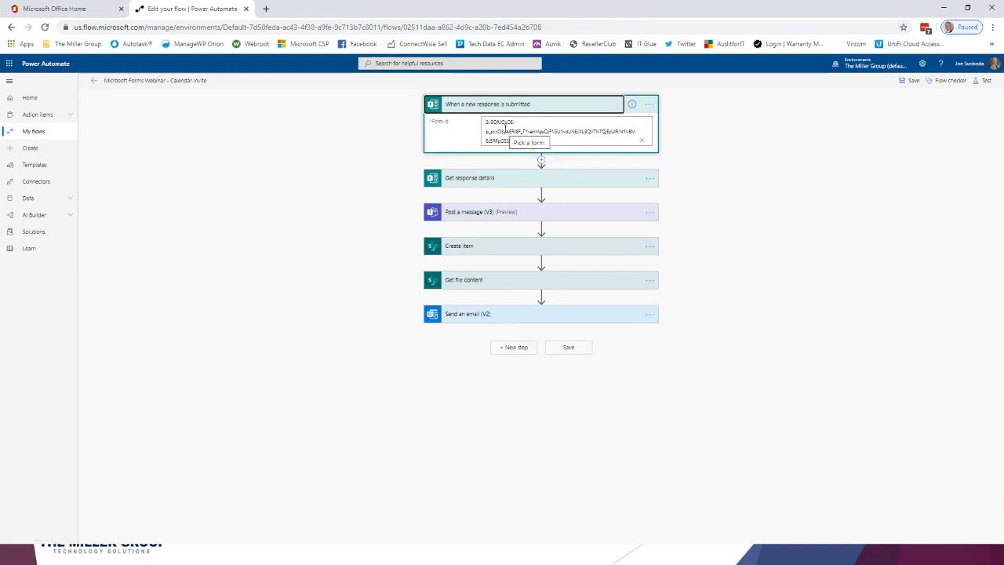
From Office Home, open Forms, skip the introduction, and open the "Microsoft Forms Live Event" form among the forms shared with me
left_click(93, 9)
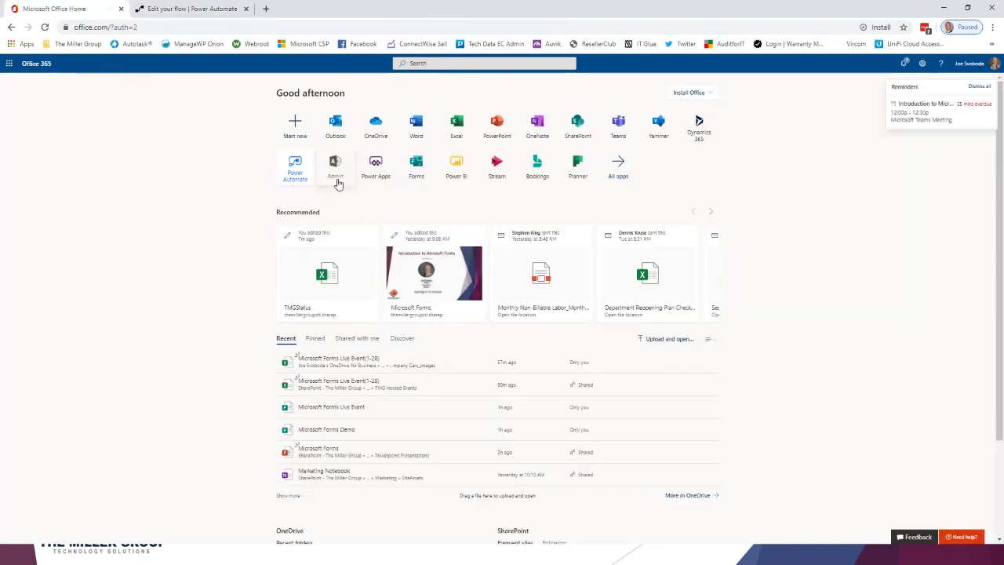
left_click(392, 190)
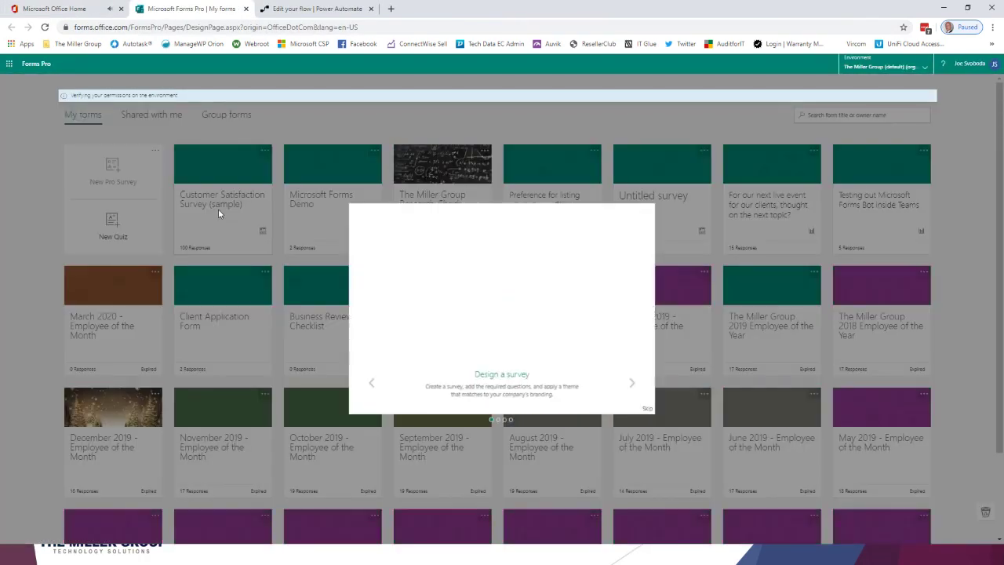
left_click(644, 409)
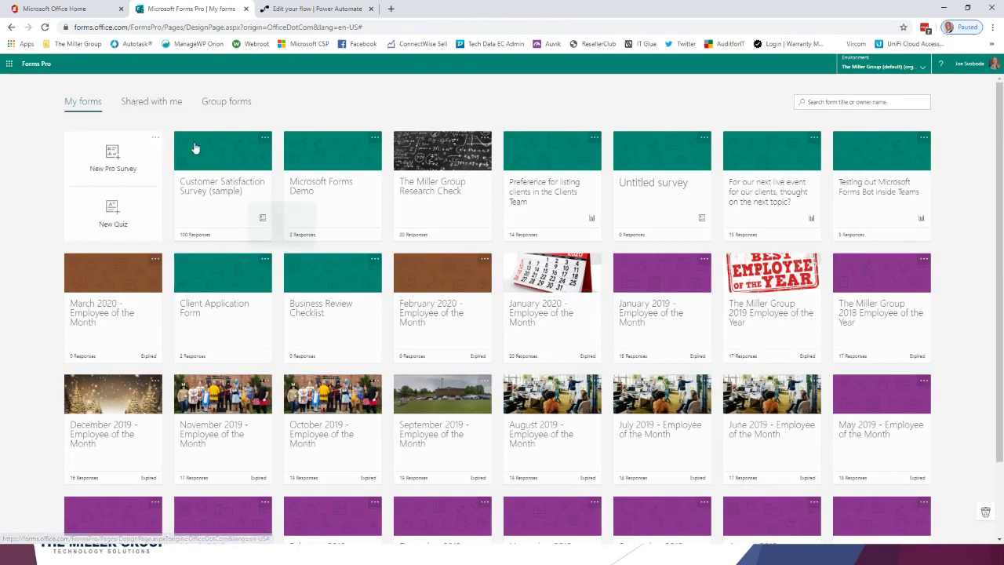
left_click(156, 104)
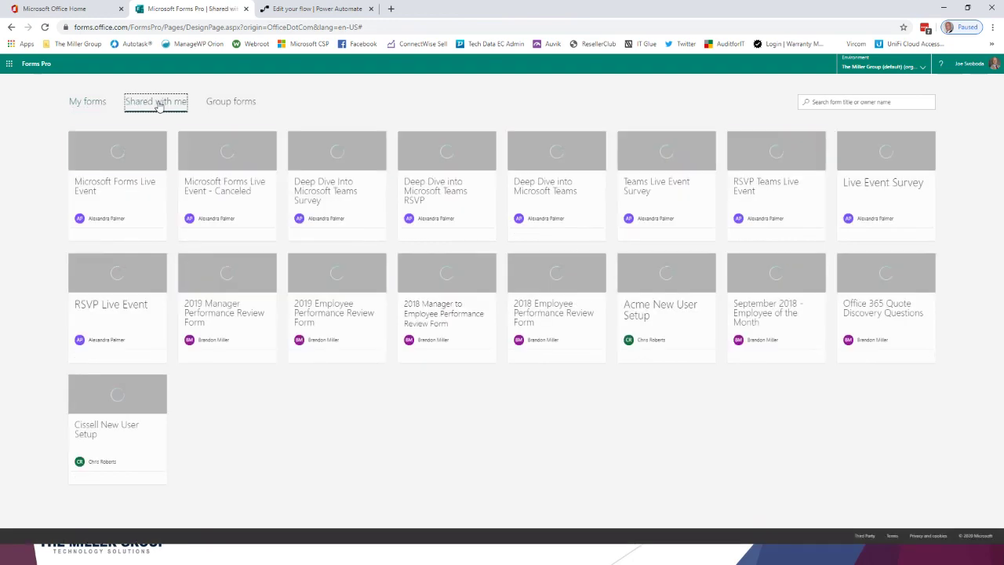
left_click(87, 103)
left_click(141, 102)
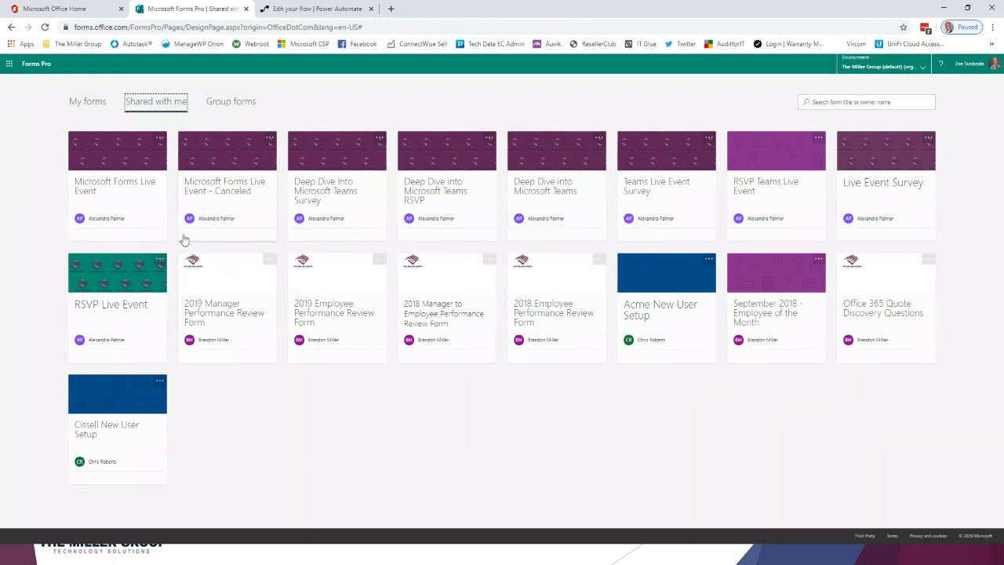
left_click(129, 193)
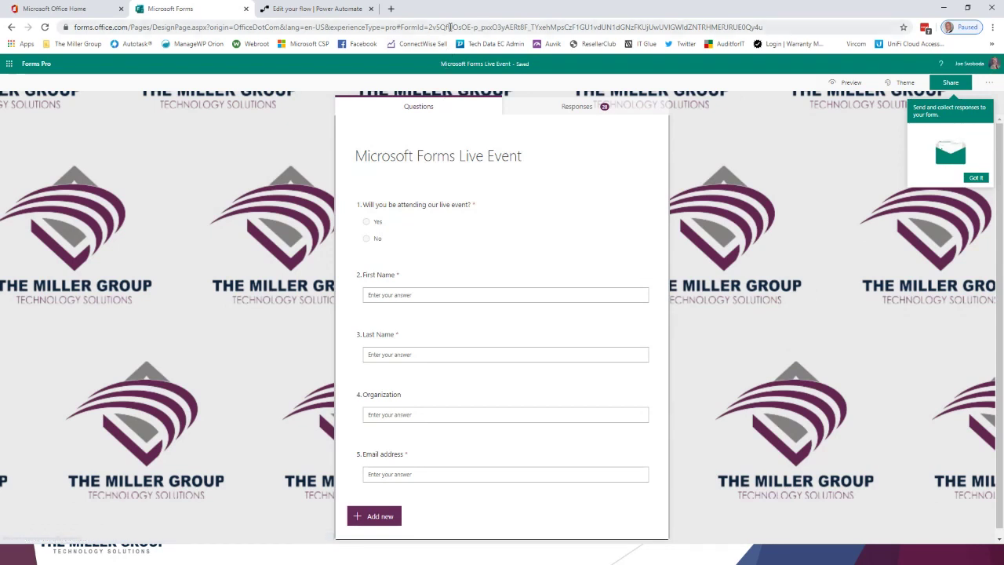
Highlight the FormId parameter in the page address of the Microsoft Forms Live Event form
left_click(450, 26)
left_click(450, 27)
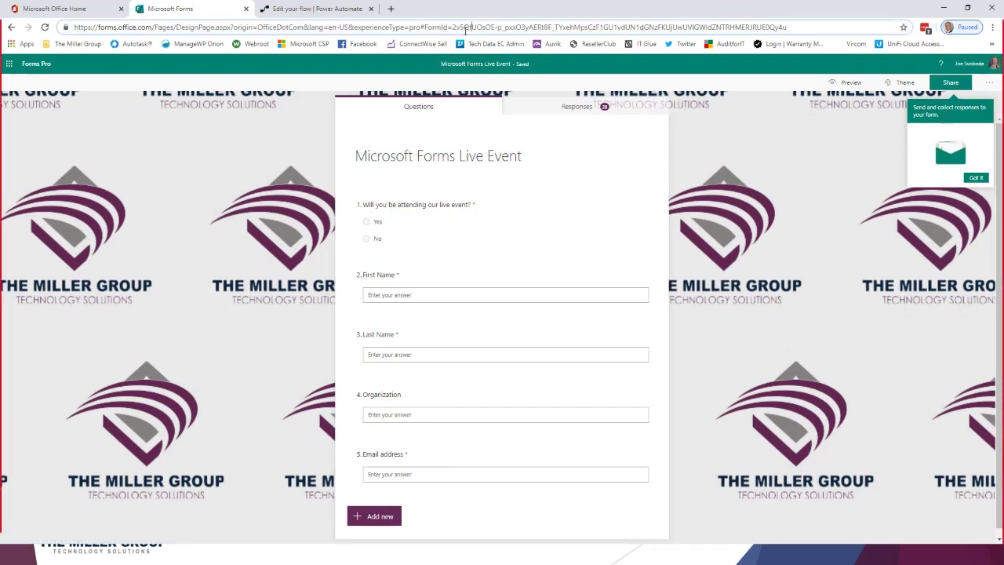
left_click_drag(450, 27, 426, 27)
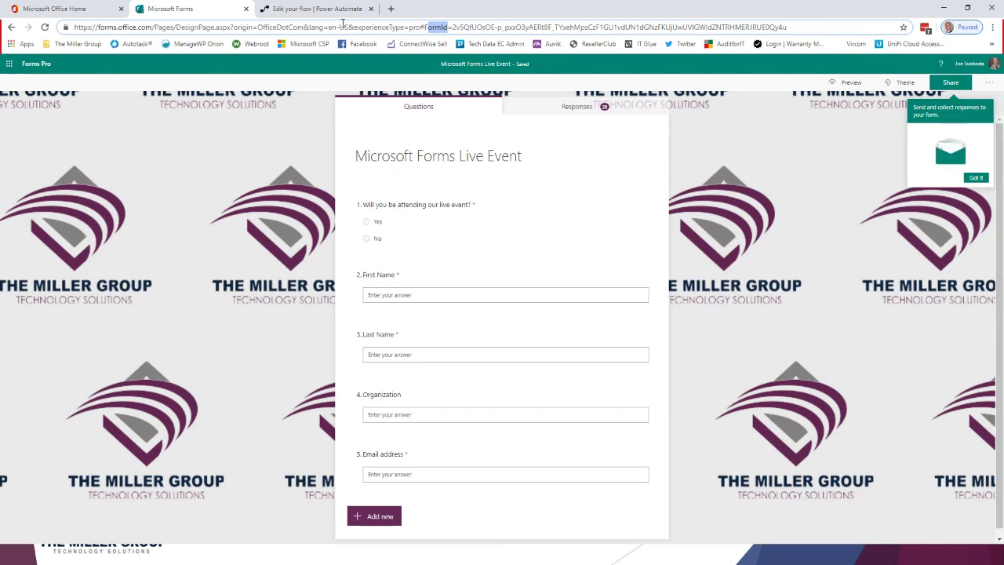
Return to the flow and review the settings of its "Get response details", "Post a message (V3)" and "Create item" actions
left_click(308, 9)
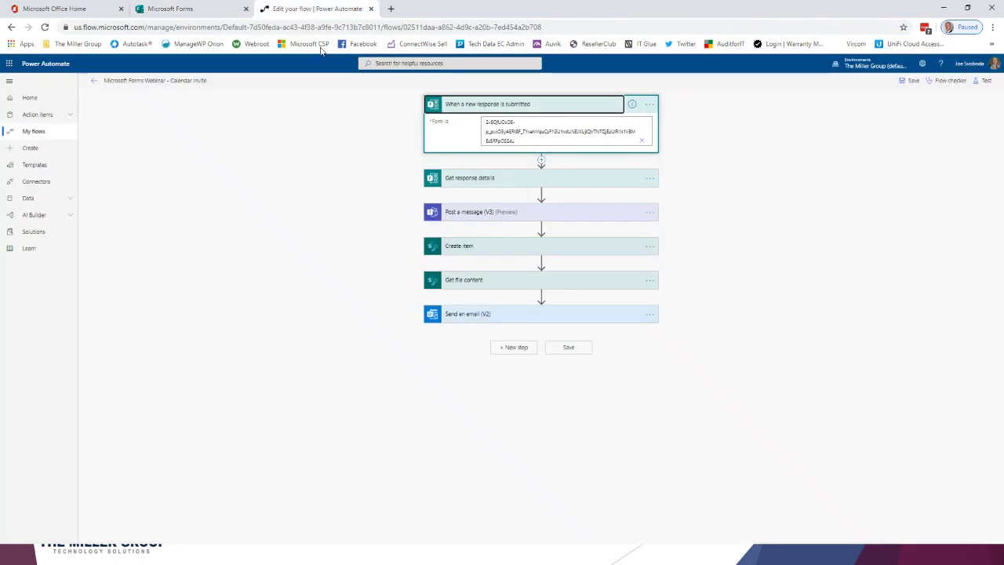
left_click(536, 178)
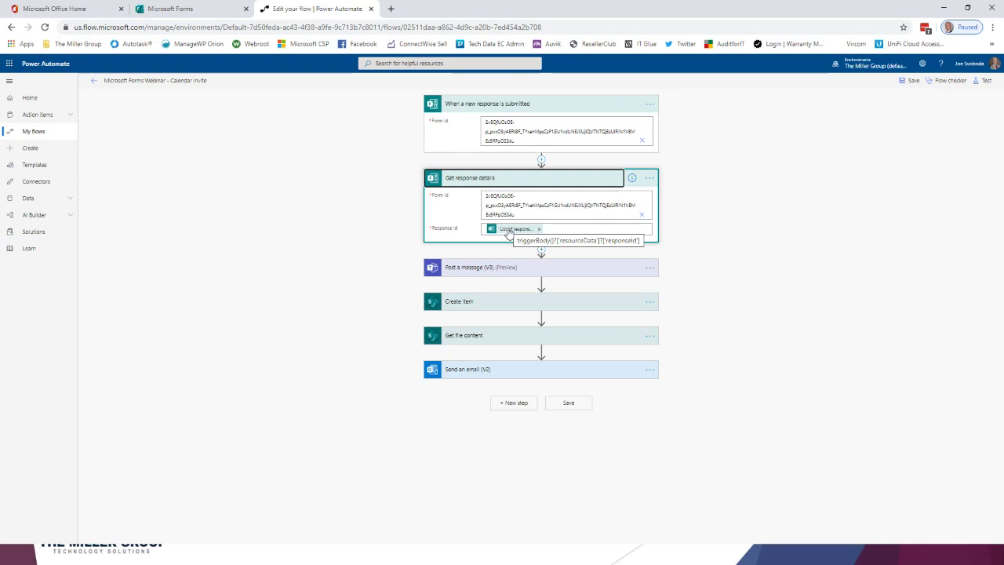
left_click(510, 271)
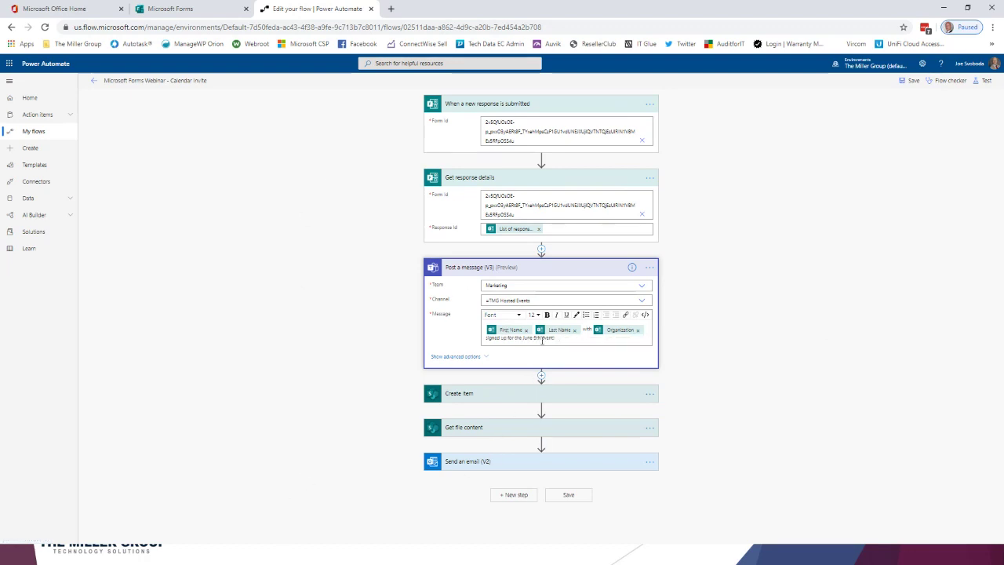
left_click(531, 394)
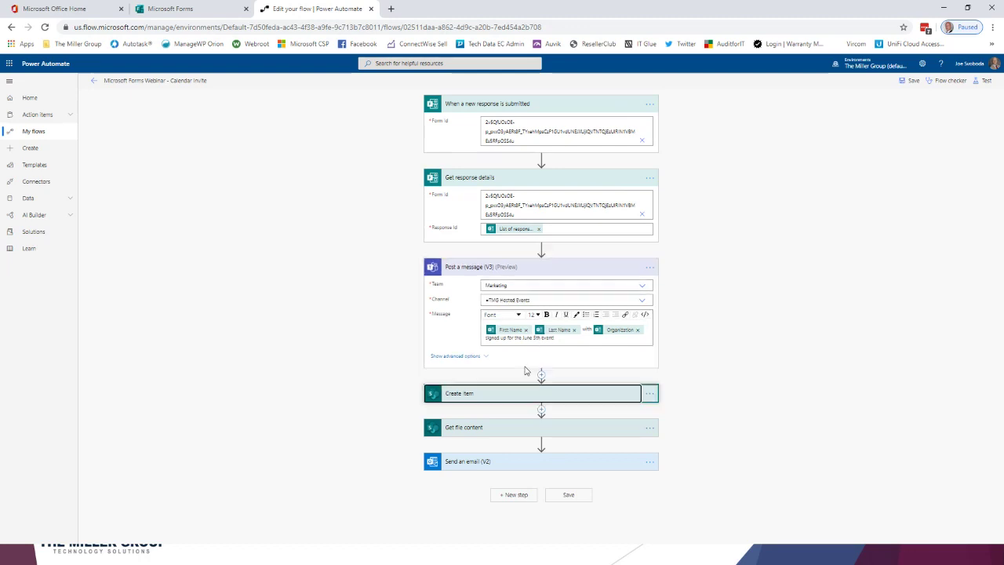
scroll(519, 331, "down", 2)
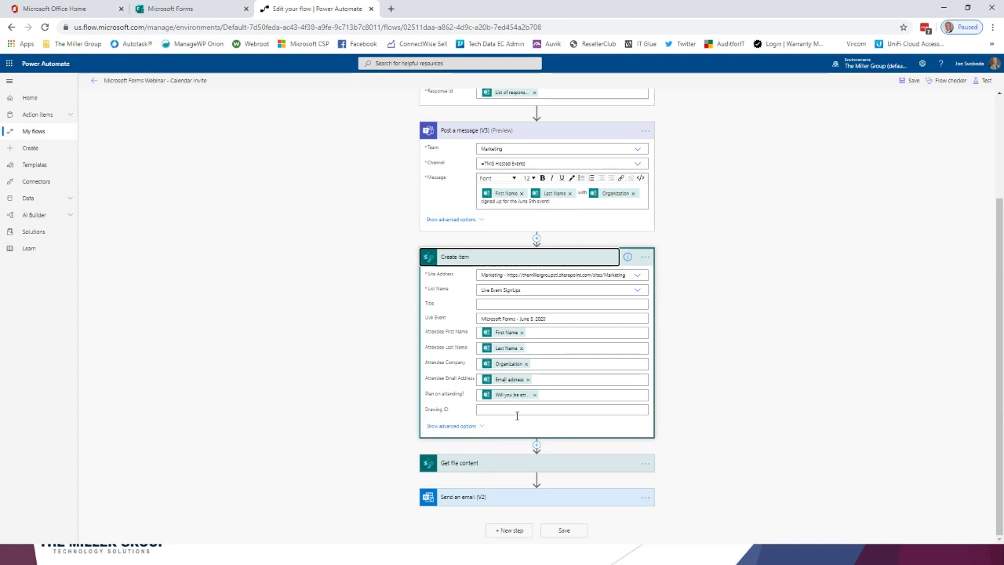
Review the flow's "Get file content" and "Send an email (V2)" actions, including the email's advanced options and attachment
left_click(538, 464)
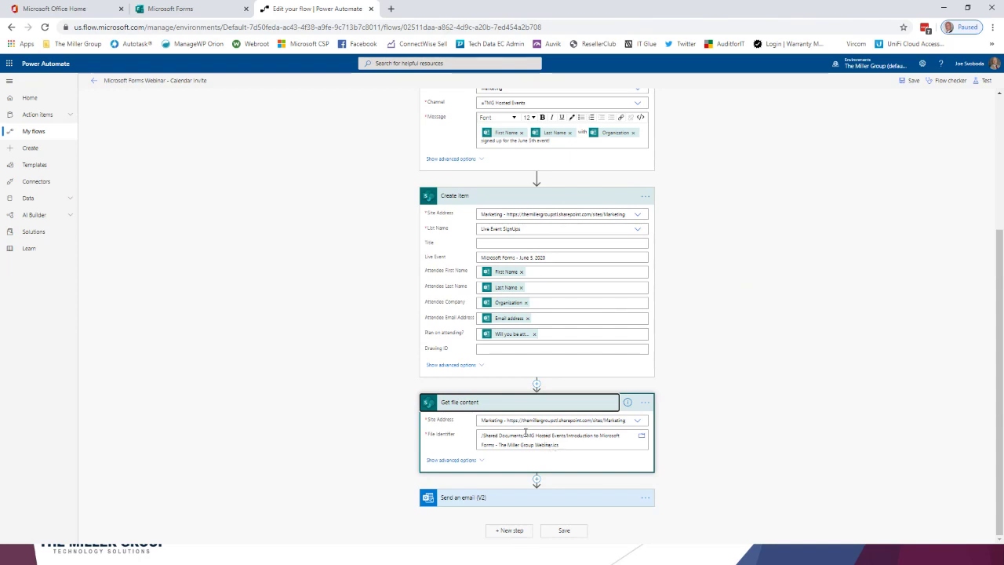
left_click(553, 505)
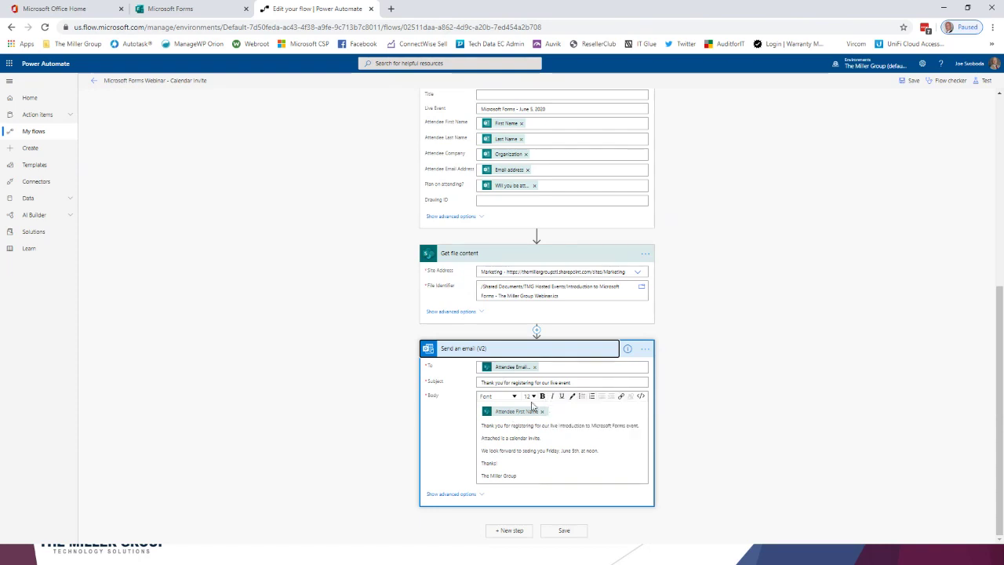
left_click(466, 494)
scroll(503, 430, "down", 2)
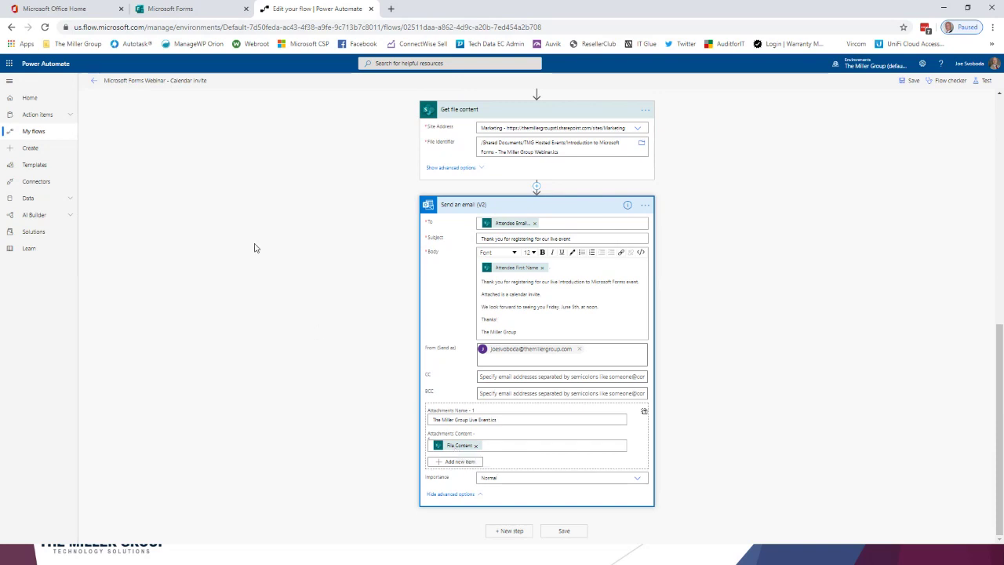
Switch to Teams and open the Live Event SignUps list in the Marketing team's General channel
key("alt+Tab")
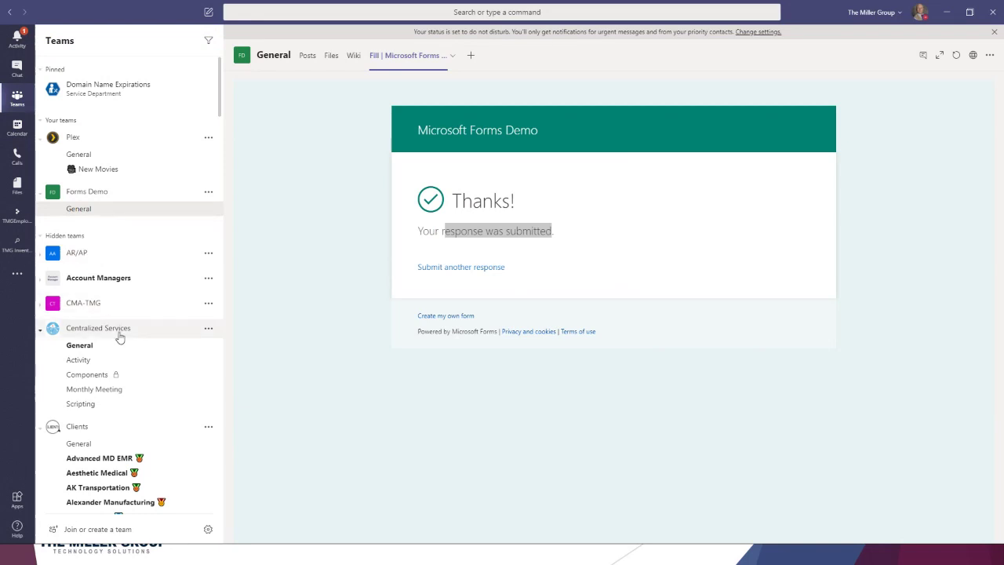
scroll(118, 334, "down", 10)
scroll(122, 335, "down", 15)
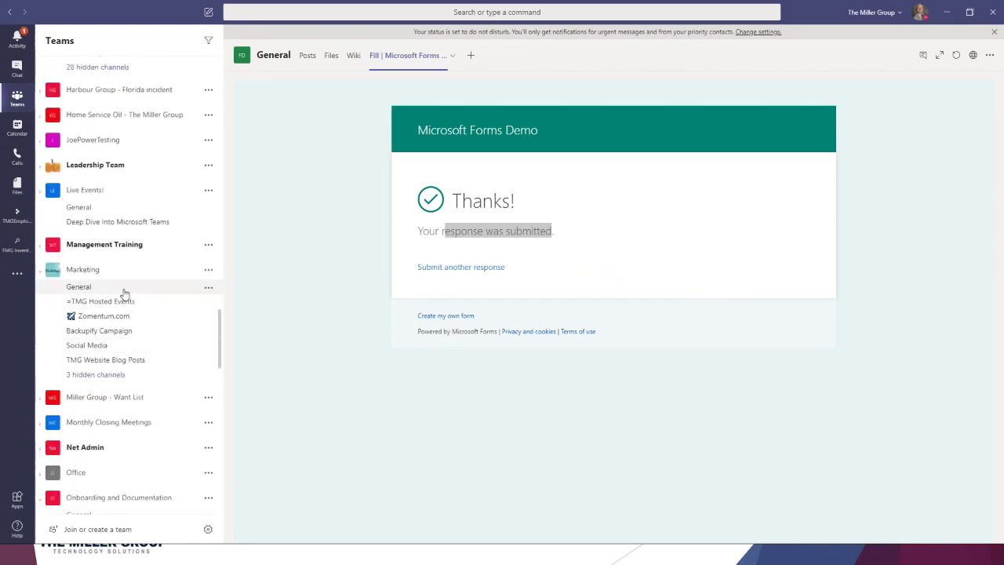
left_click(123, 290)
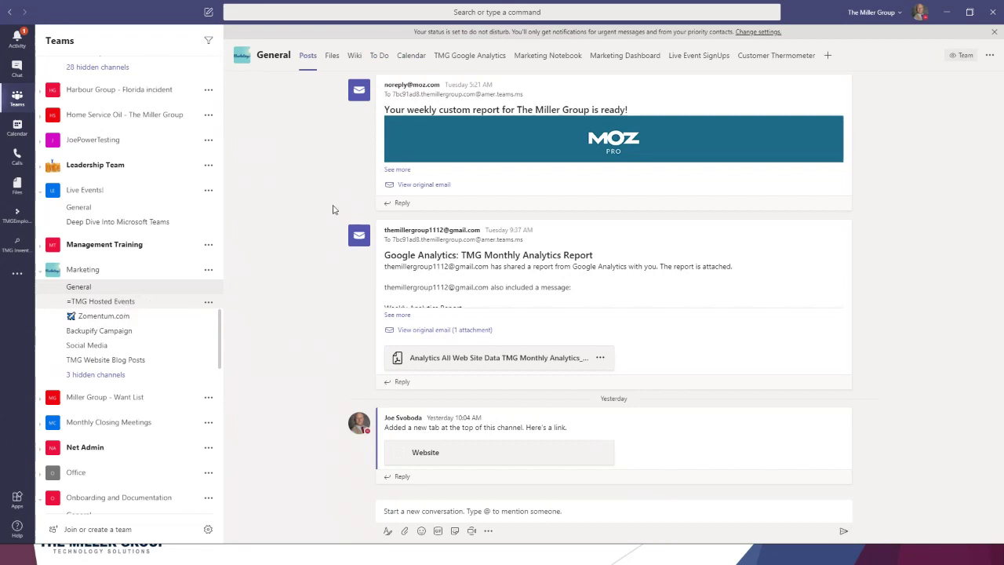
left_click(686, 57)
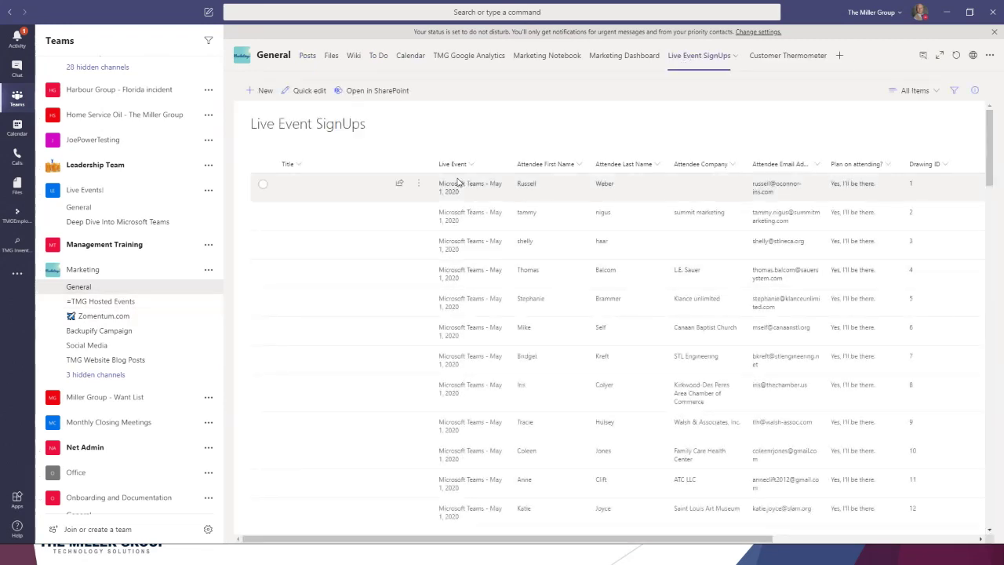
Look through the attendee entries in the Live Event SignUps list
scroll(528, 209, "down", 5)
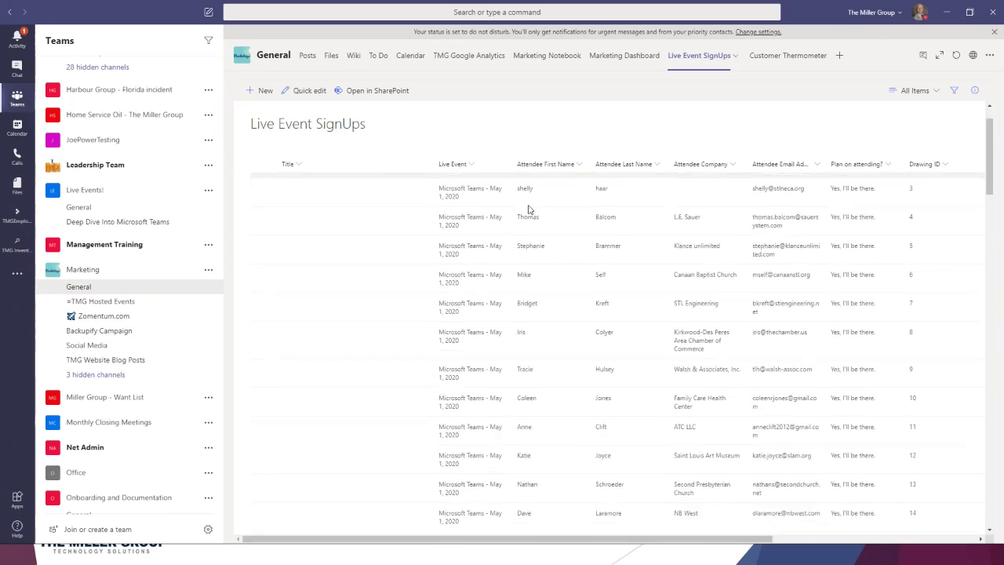
scroll(528, 208, "down", 10)
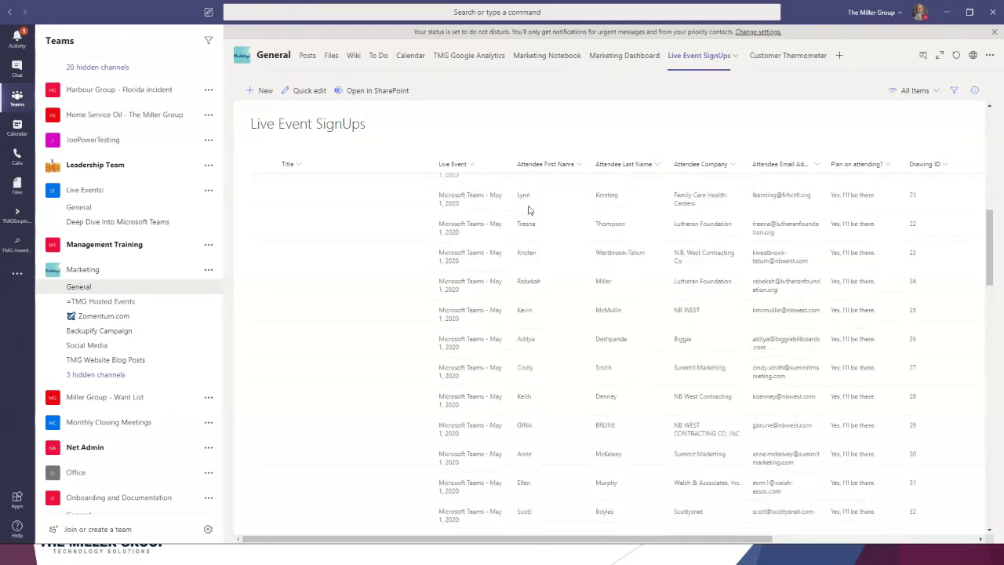
scroll(528, 209, "down", 8)
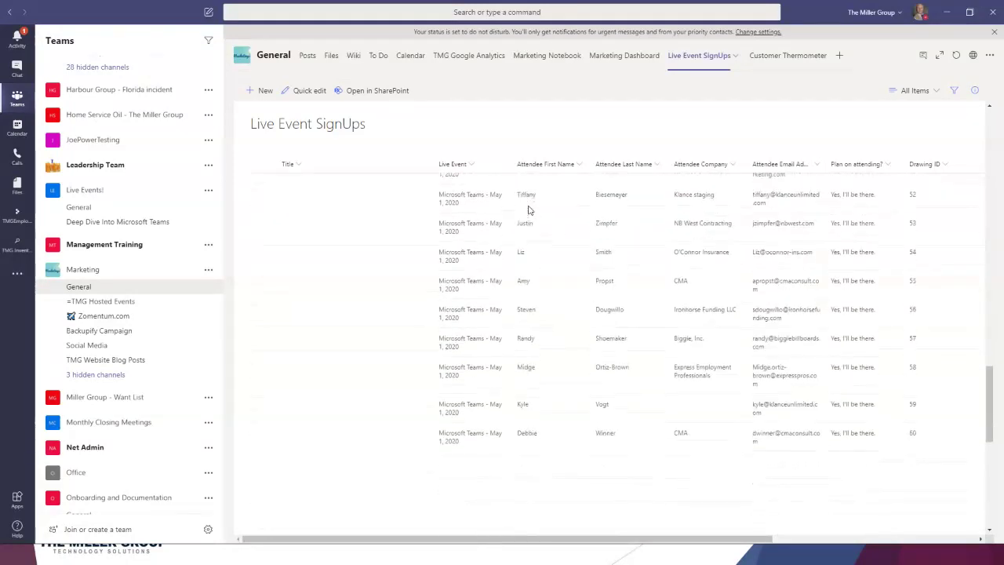
scroll(528, 208, "down", 10)
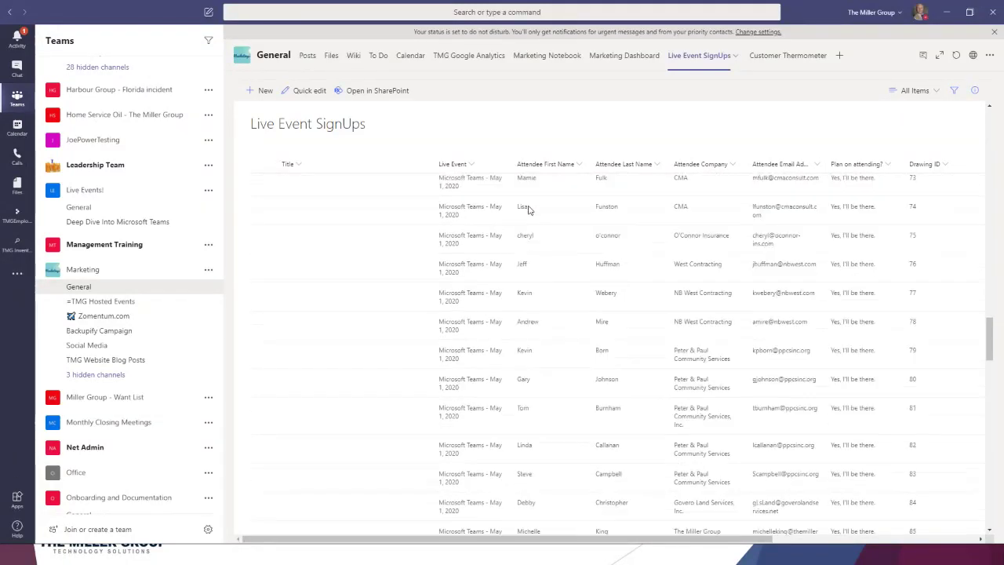
scroll(527, 208, "down", 1)
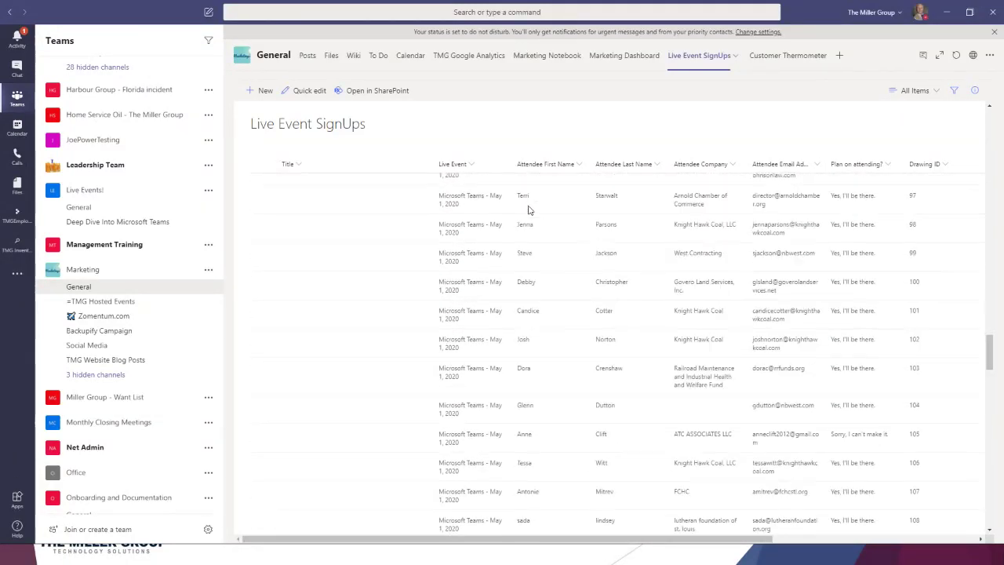
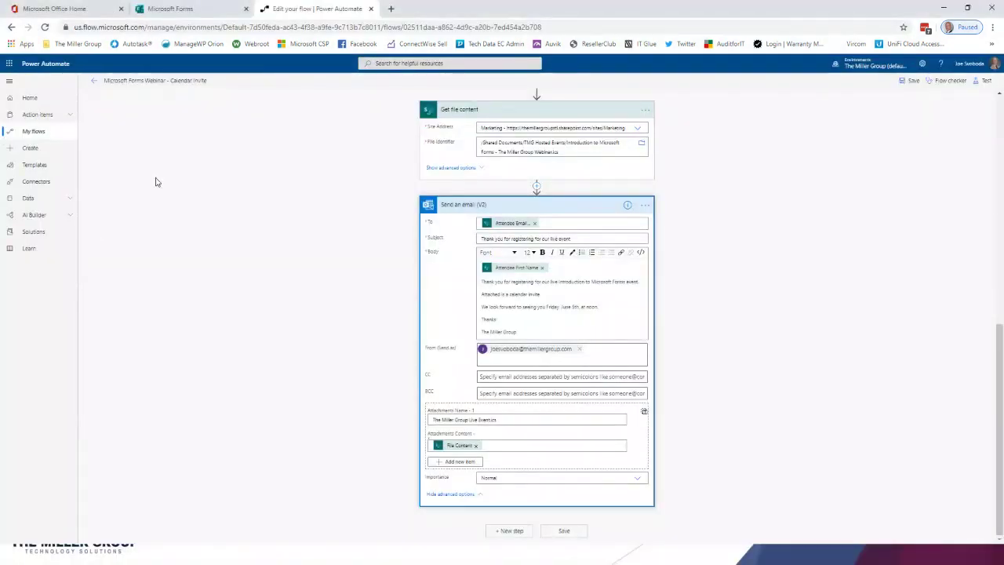
Go back to the Microsoft Forms Live Event form and view its summary of responses
left_click(177, 8)
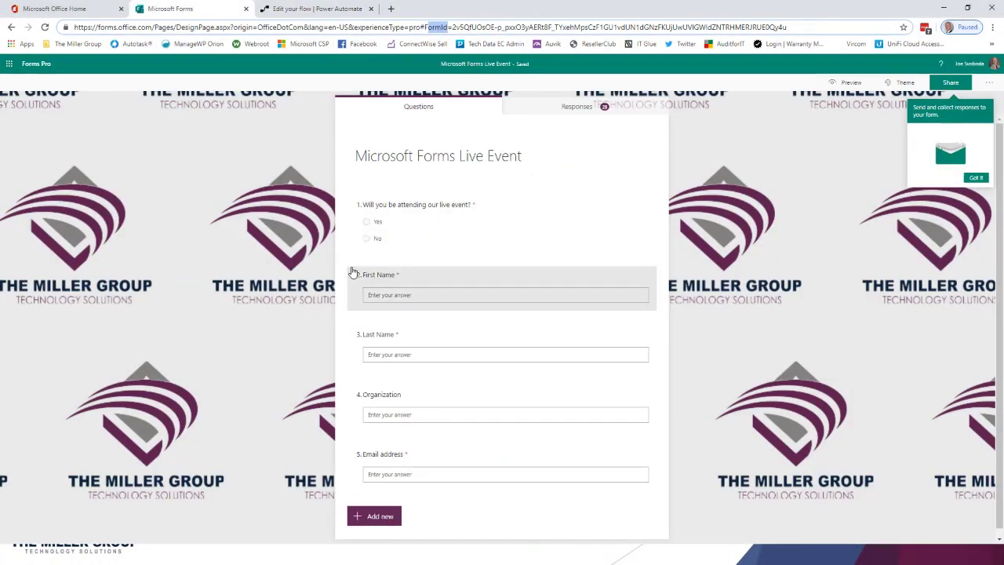
left_click(590, 113)
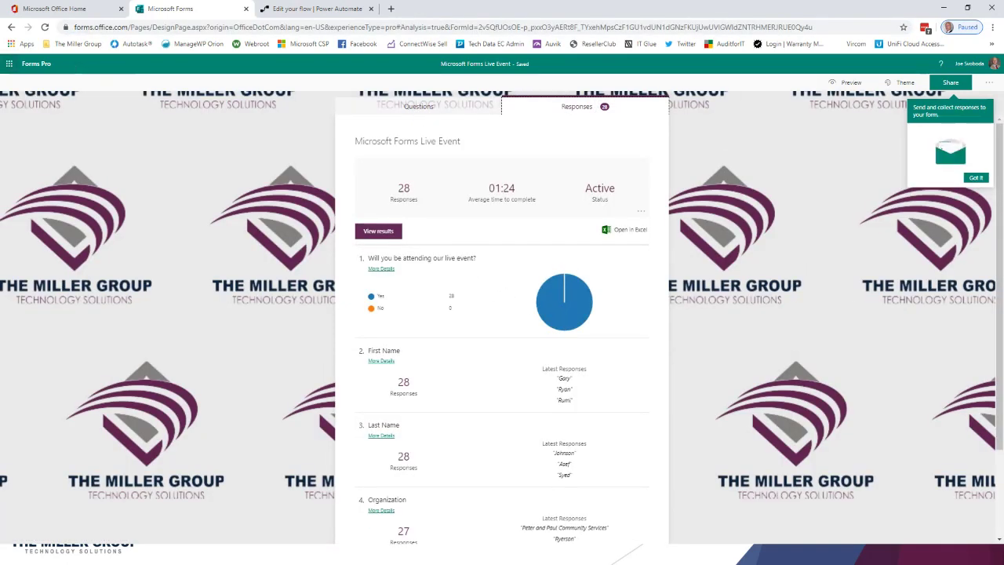
Return to the list of your forms and open the "December 2019 - Employee of the Month" form
left_click(8, 63)
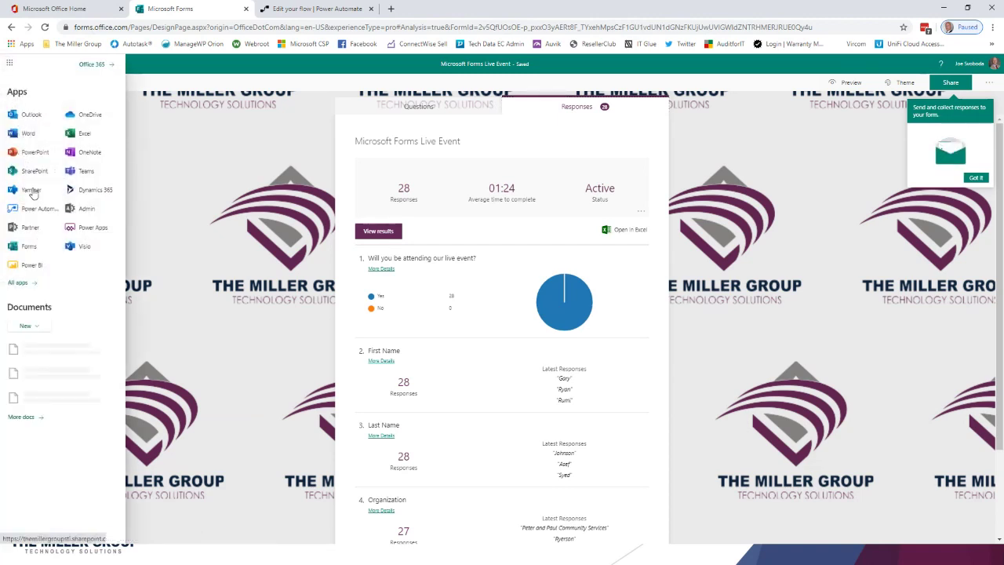
left_click(29, 247)
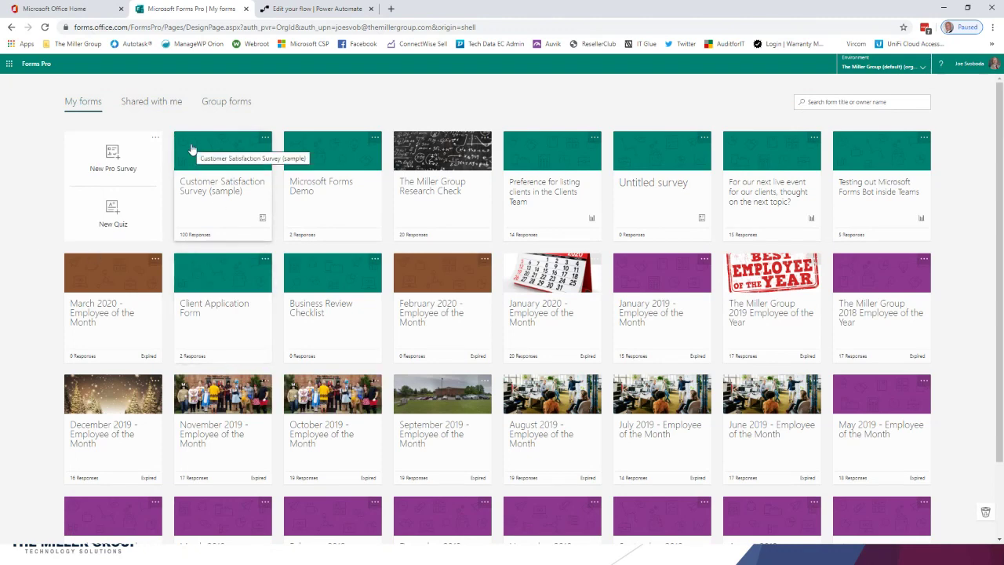
scroll(374, 382, "down", 2)
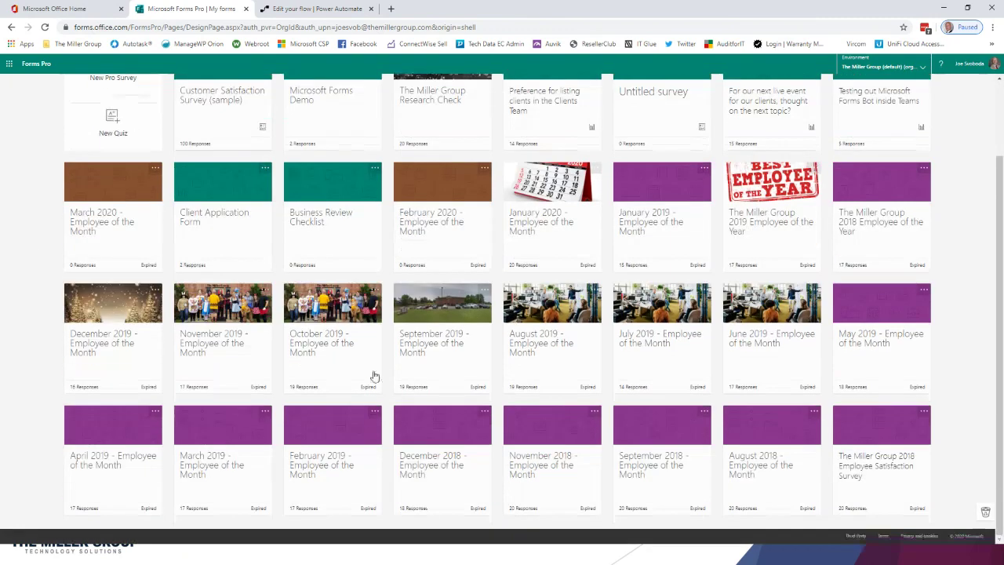
left_click(128, 312)
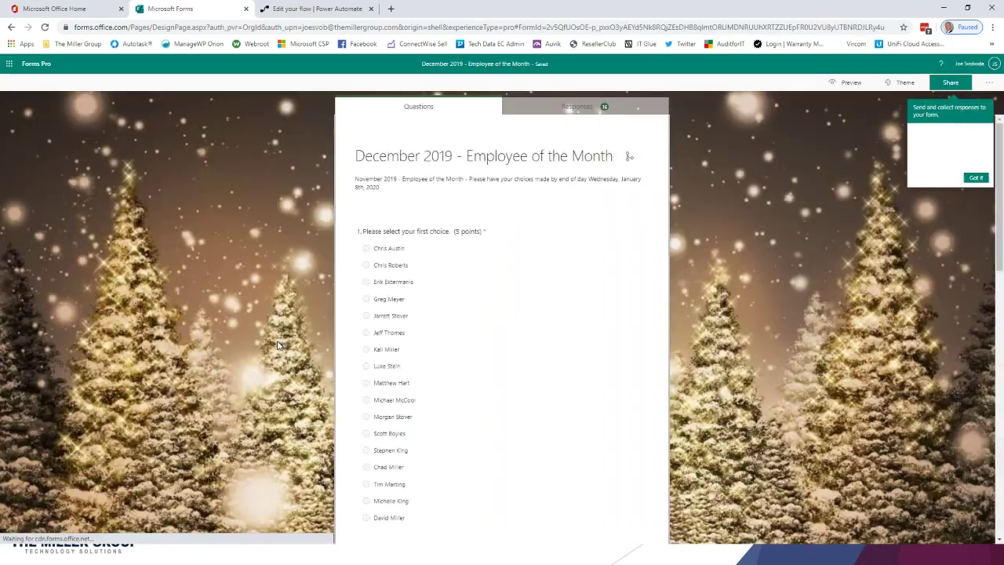
Look through the form's questions, from the first-choice vote to the reason for that vote
scroll(474, 256, "down", 3)
scroll(474, 256, "down", 7)
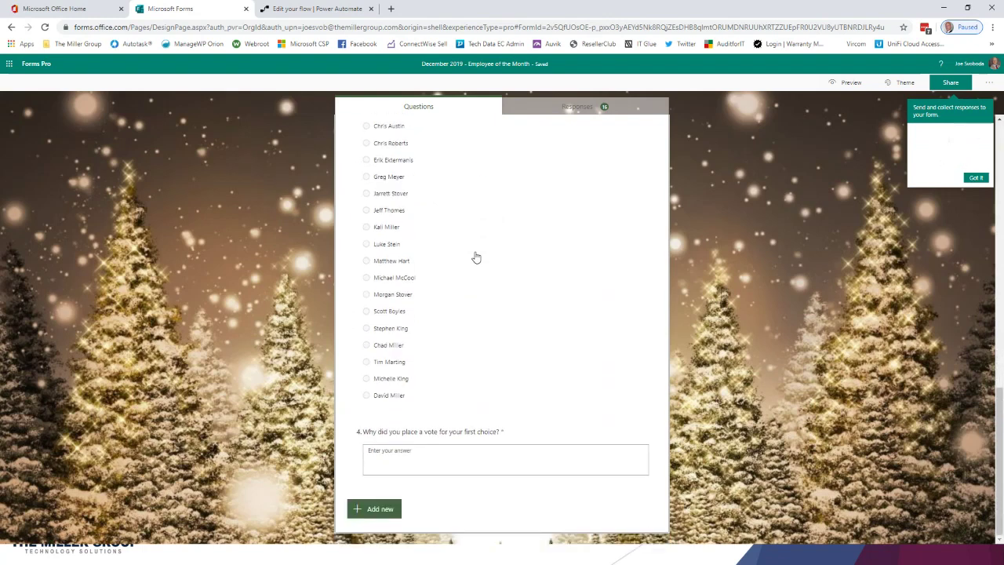
scroll(475, 257, "up", 3)
scroll(443, 333, "down", 3)
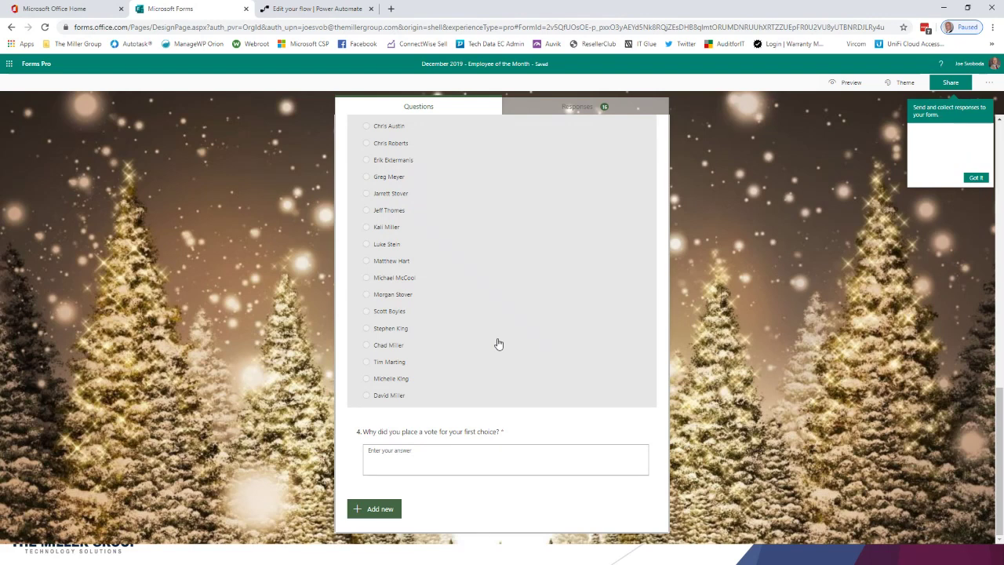
scroll(506, 336, "up", 15)
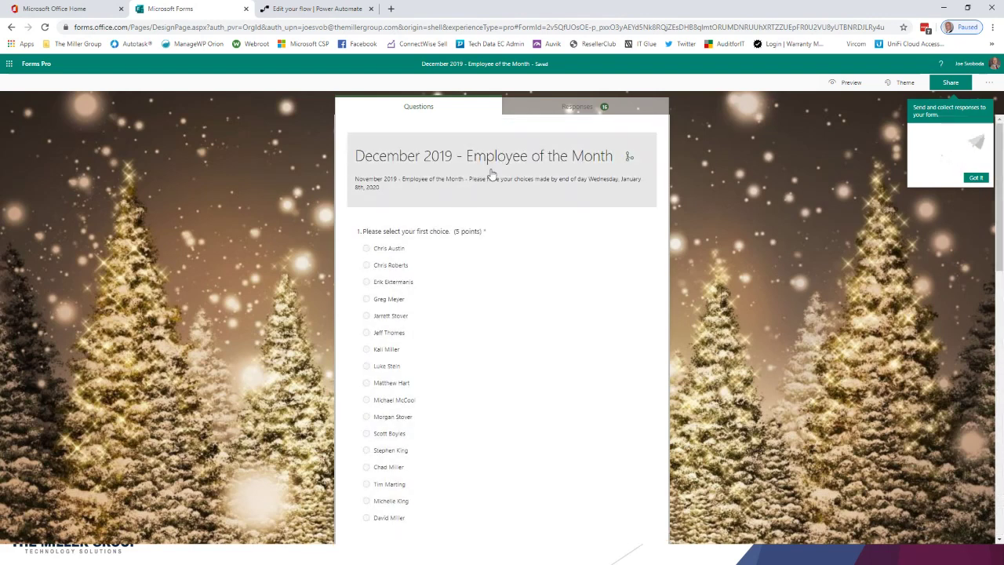
Review the form's response summary, including the charts for all three choices and the latest written reasons
left_click(578, 110)
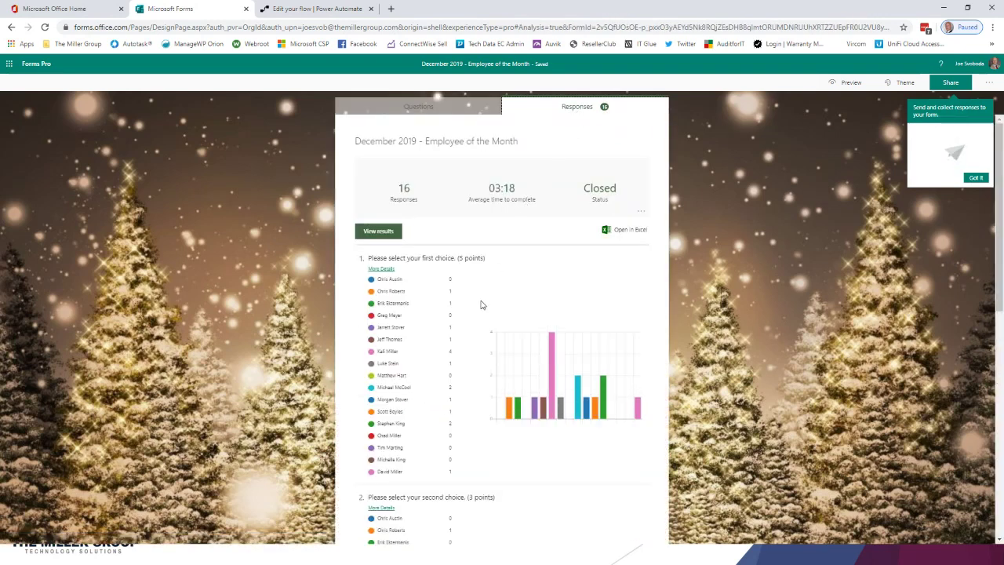
scroll(481, 306, "down", 3)
scroll(481, 305, "up", 2)
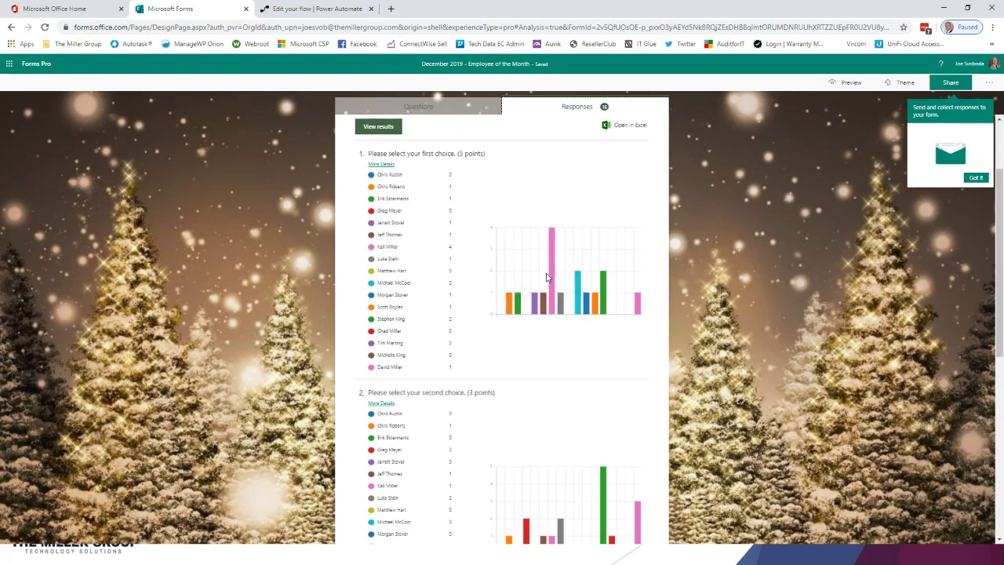
mouse_move(578, 288)
scroll(396, 200, "down", 5)
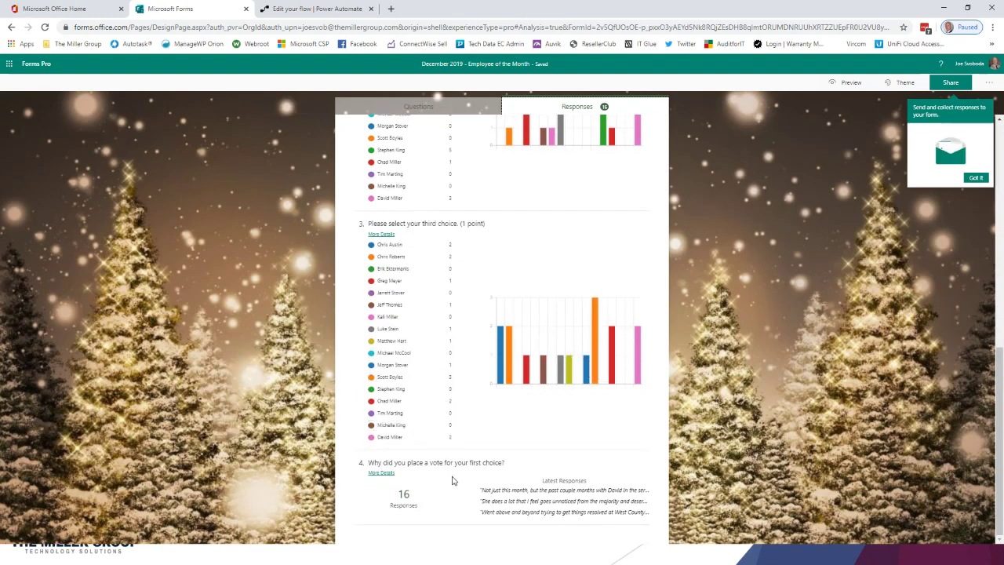
scroll(459, 424, "up", 8)
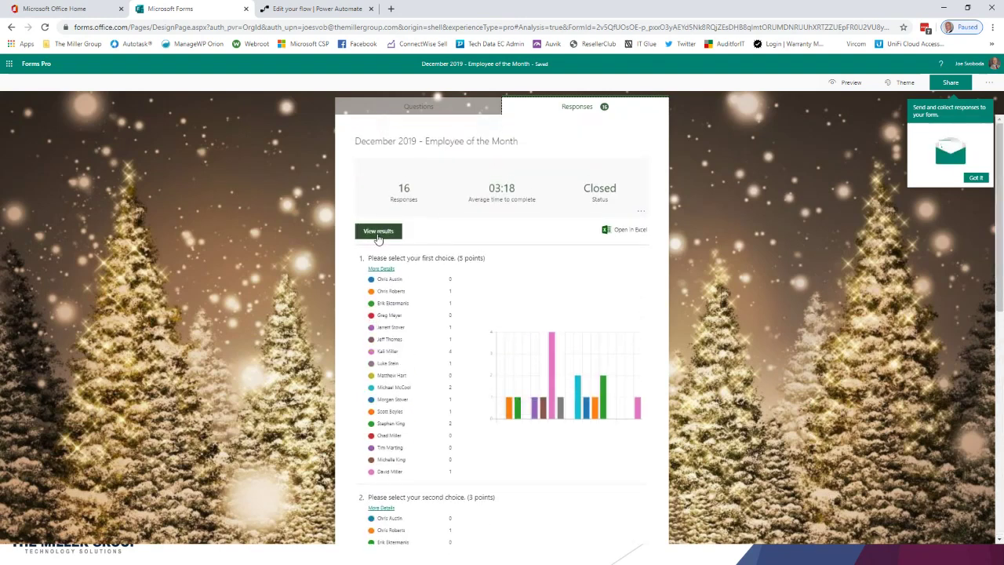
View the individual results, read the first respondent's full answers and check the options available for that response
left_click(378, 235)
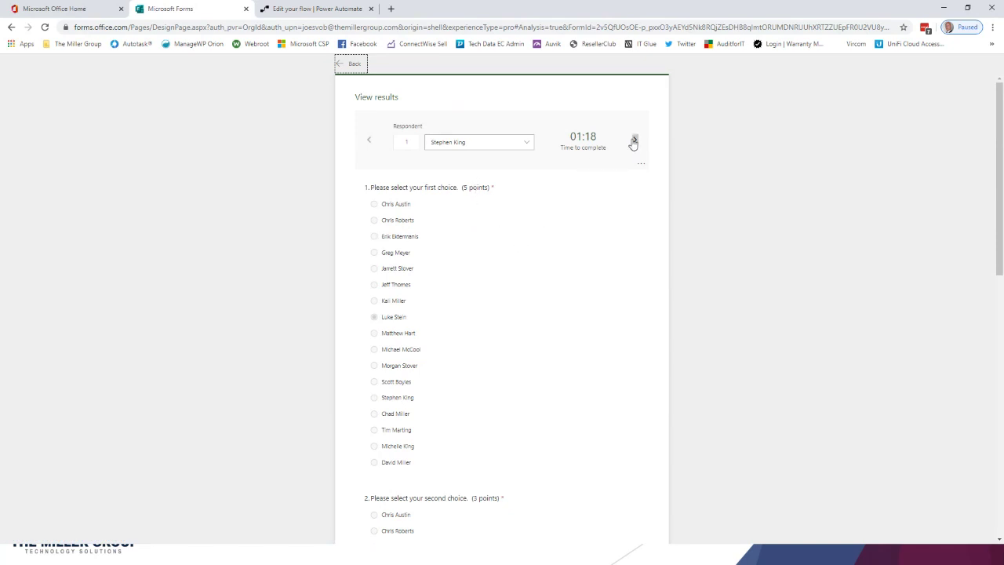
scroll(572, 264, "down", 3)
scroll(572, 265, "down", 6)
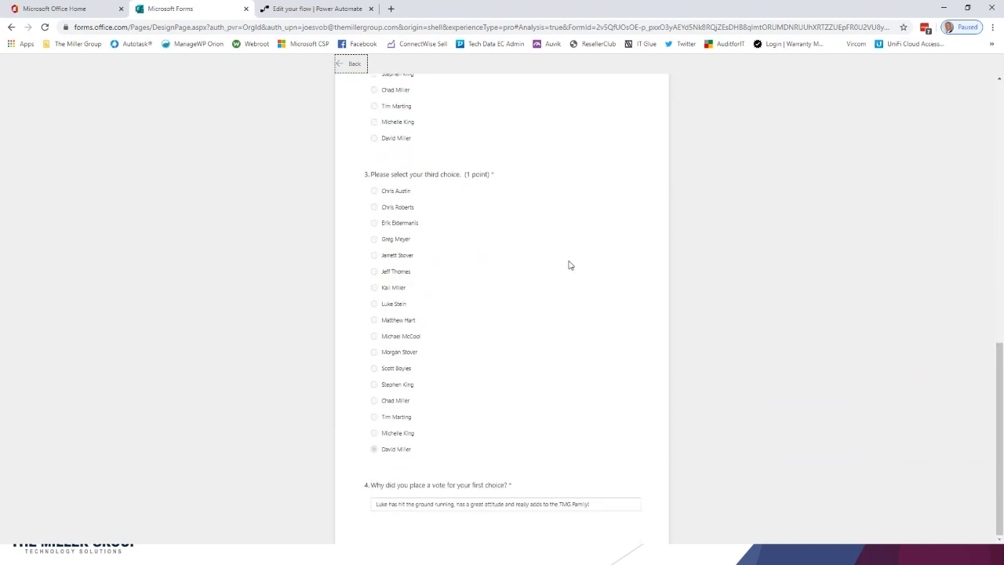
scroll(570, 265, "up", 9)
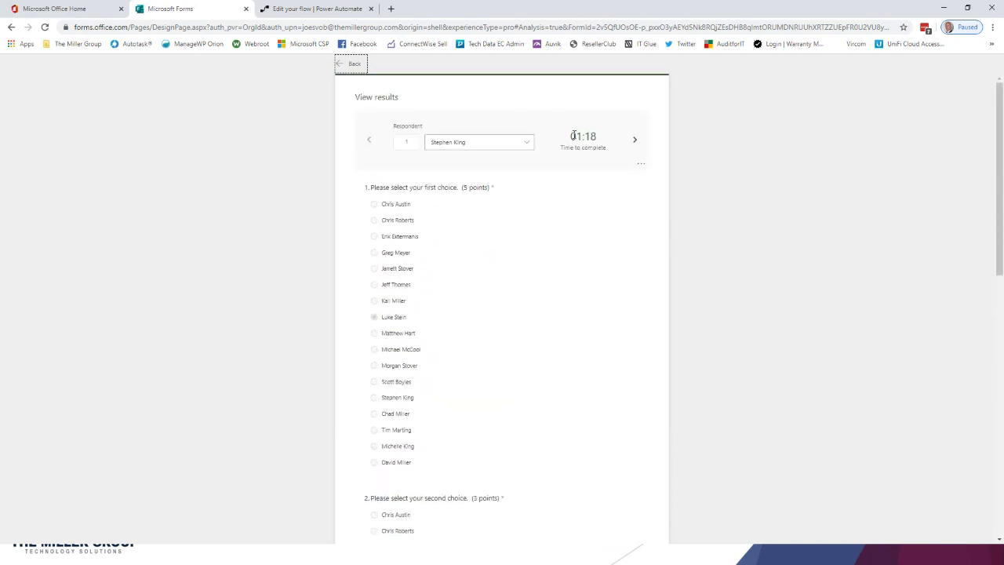
left_click(641, 164)
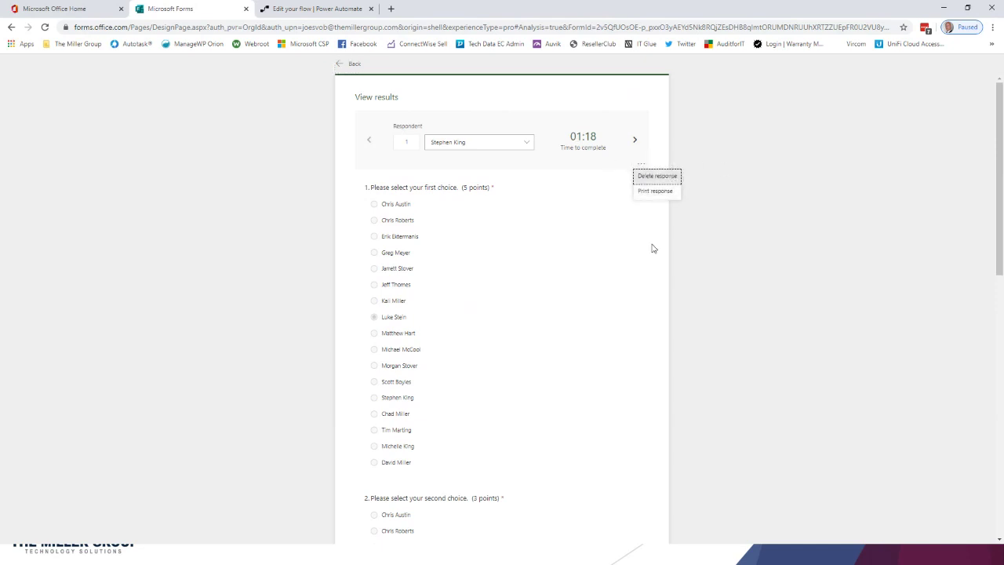
left_click(696, 251)
Step through the other respondents' individual results one by one, and return to the response summary
left_click(635, 139)
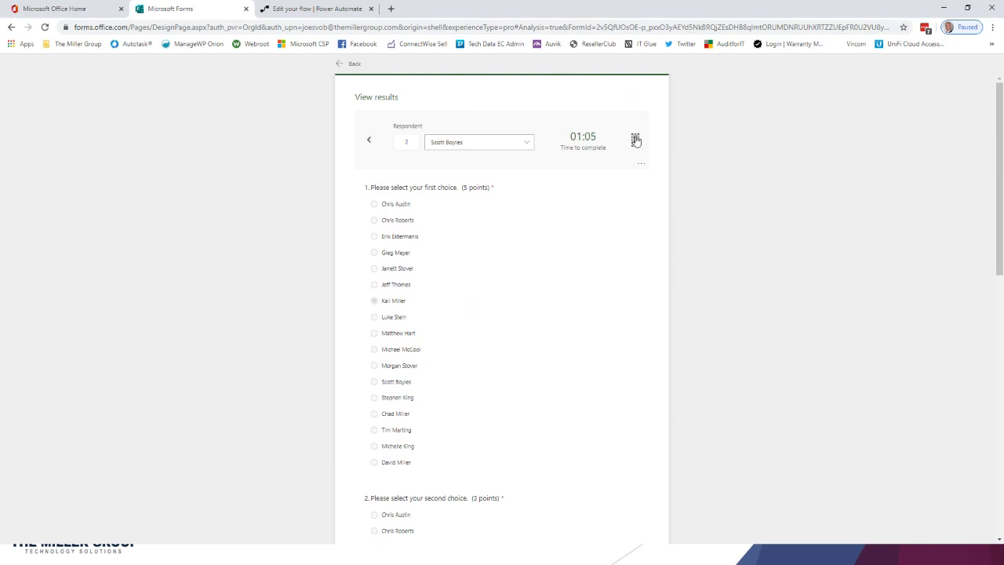
left_click(635, 139)
left_click(635, 139)
left_click(635, 139)
left_click(635, 139)
left_click(635, 139)
left_click(635, 139)
left_click(635, 139)
left_click(635, 138)
left_click(635, 139)
left_click(635, 139)
left_click(355, 65)
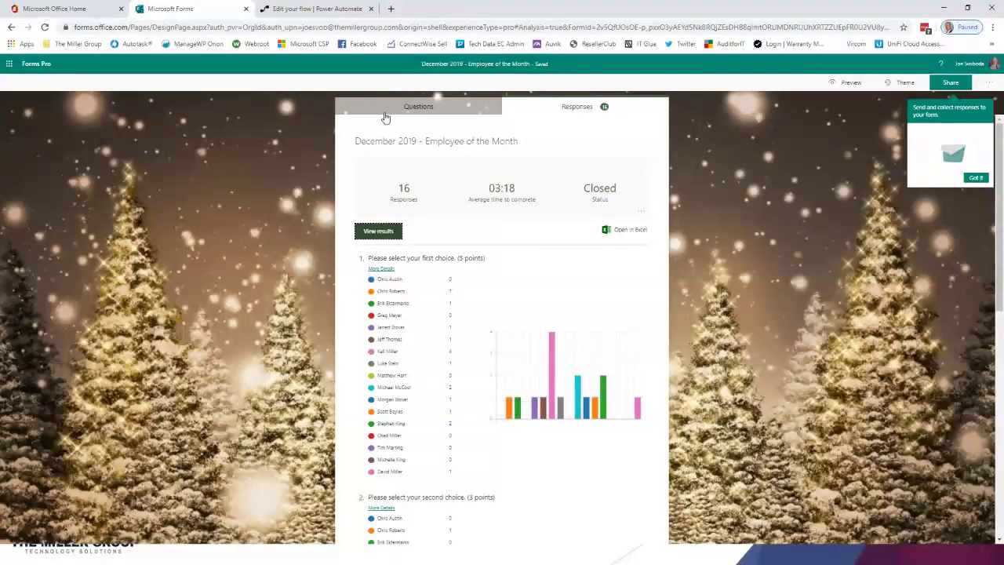
Export the December 2019 Employee of the Month responses to Excel and open the downloaded workbook
left_click(618, 238)
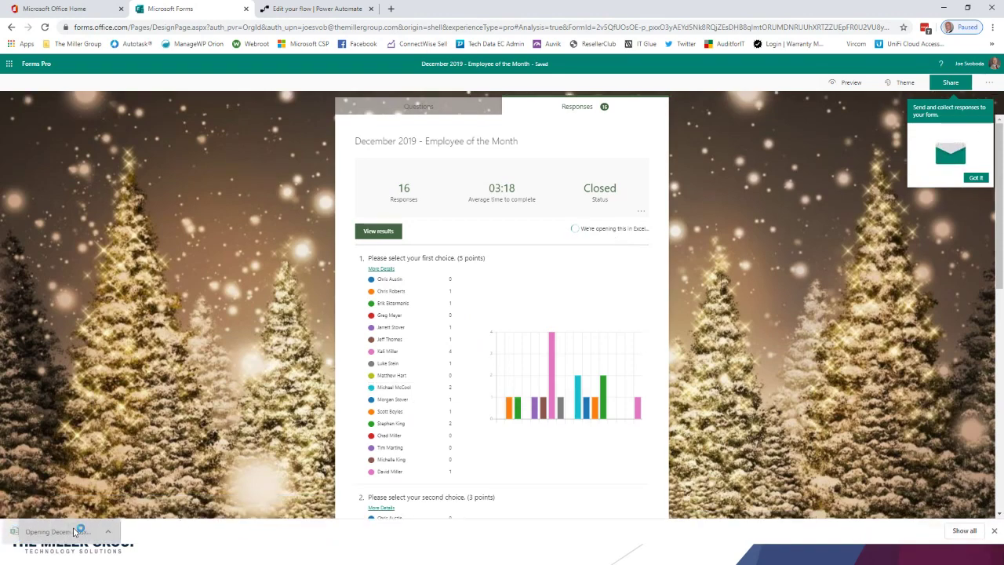
left_click(51, 531)
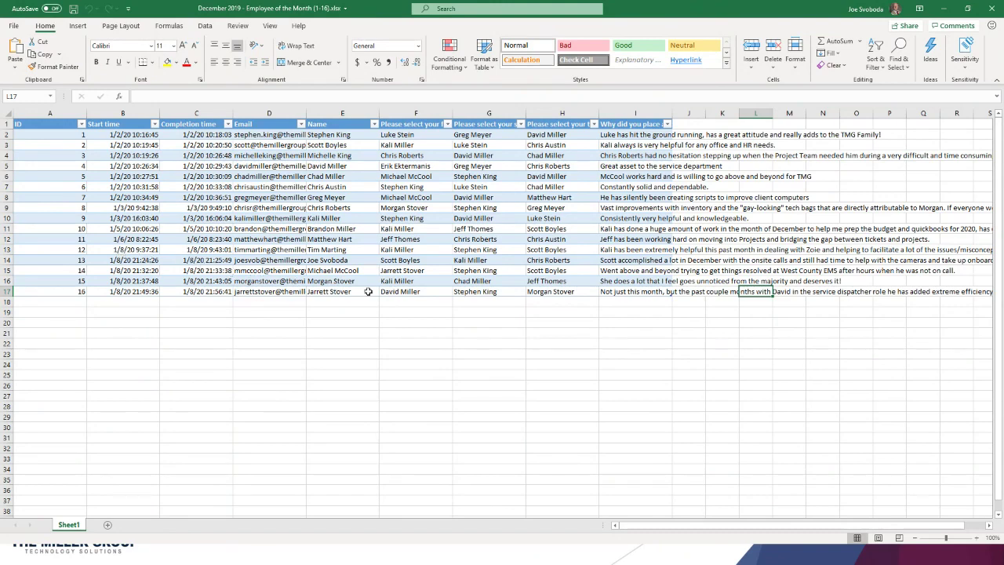
Examine the worksheet columns holding the first, second and third choices and the reasons for the votes
left_click(399, 230)
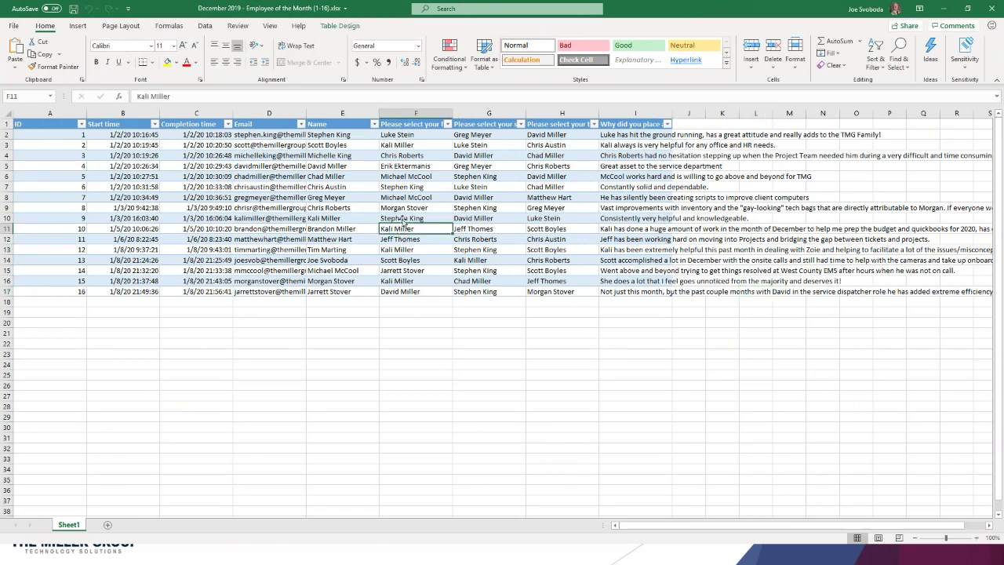
left_click(403, 112)
left_click(489, 113)
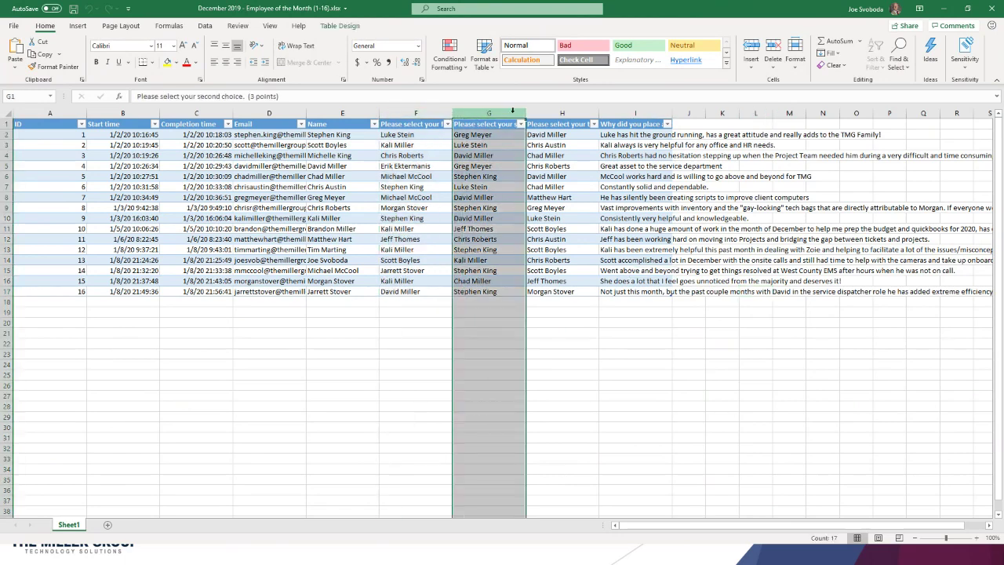
left_click(560, 114)
left_click(633, 115)
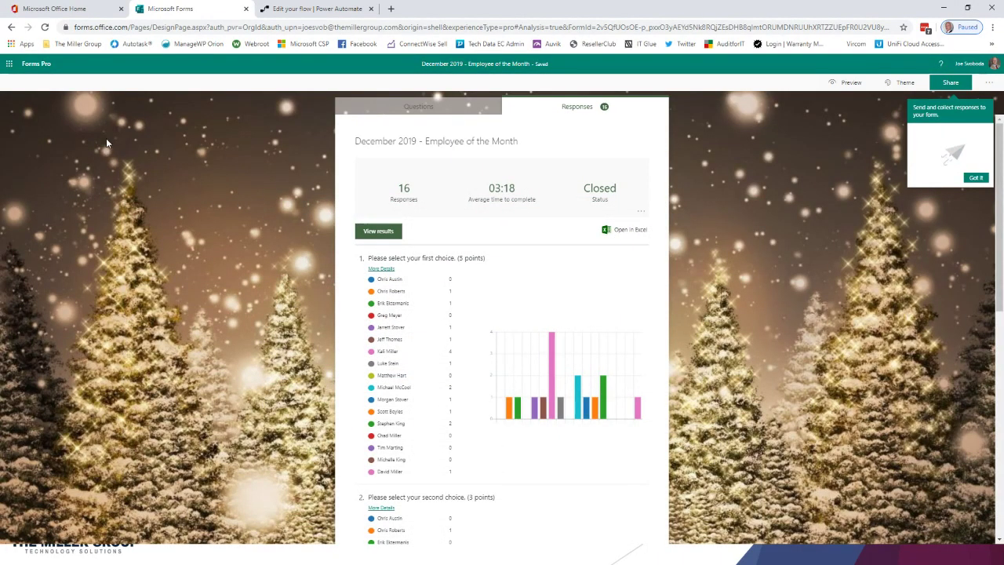
Leave the December 2019 form and go back to the Forms home page
left_click(8, 63)
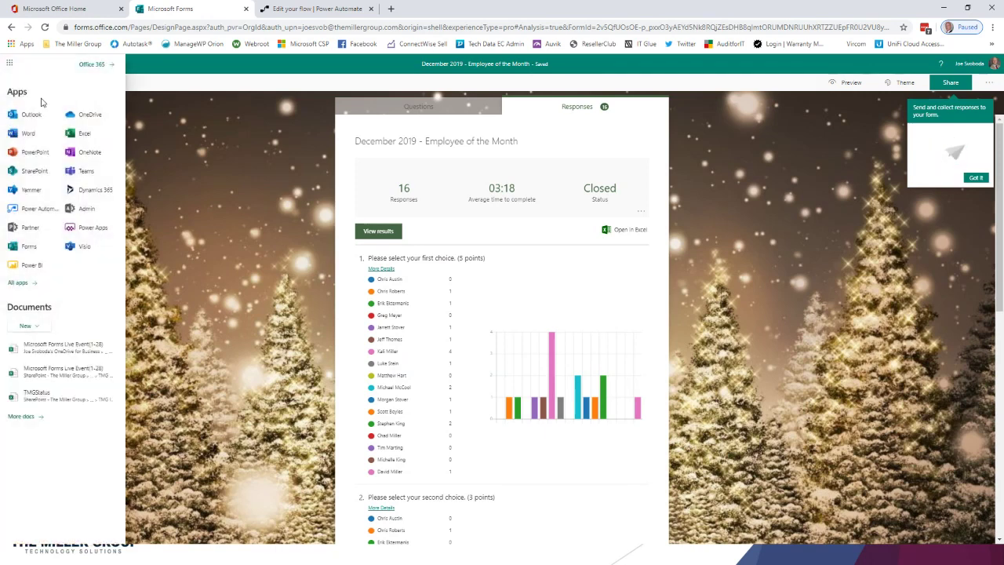
left_click(29, 245)
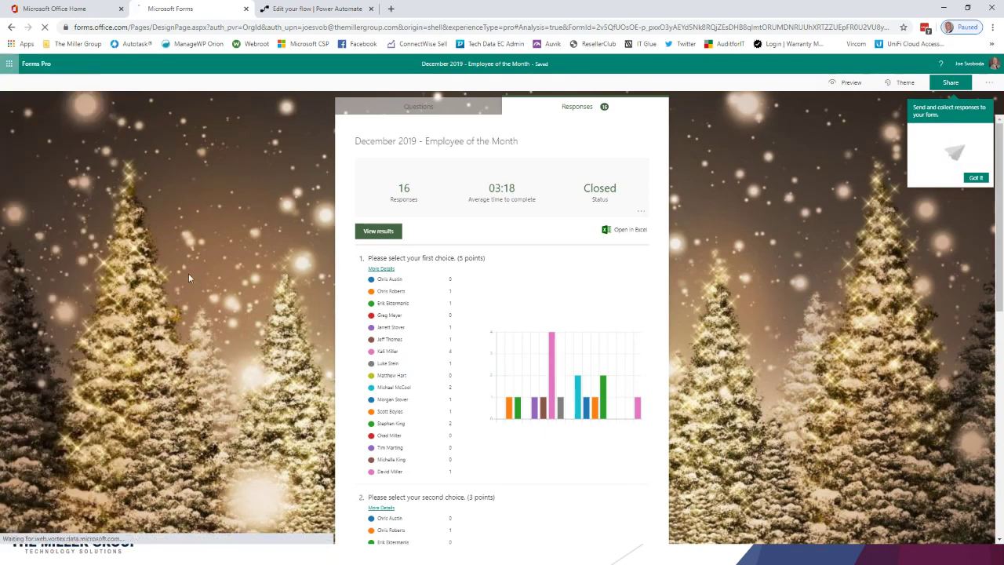